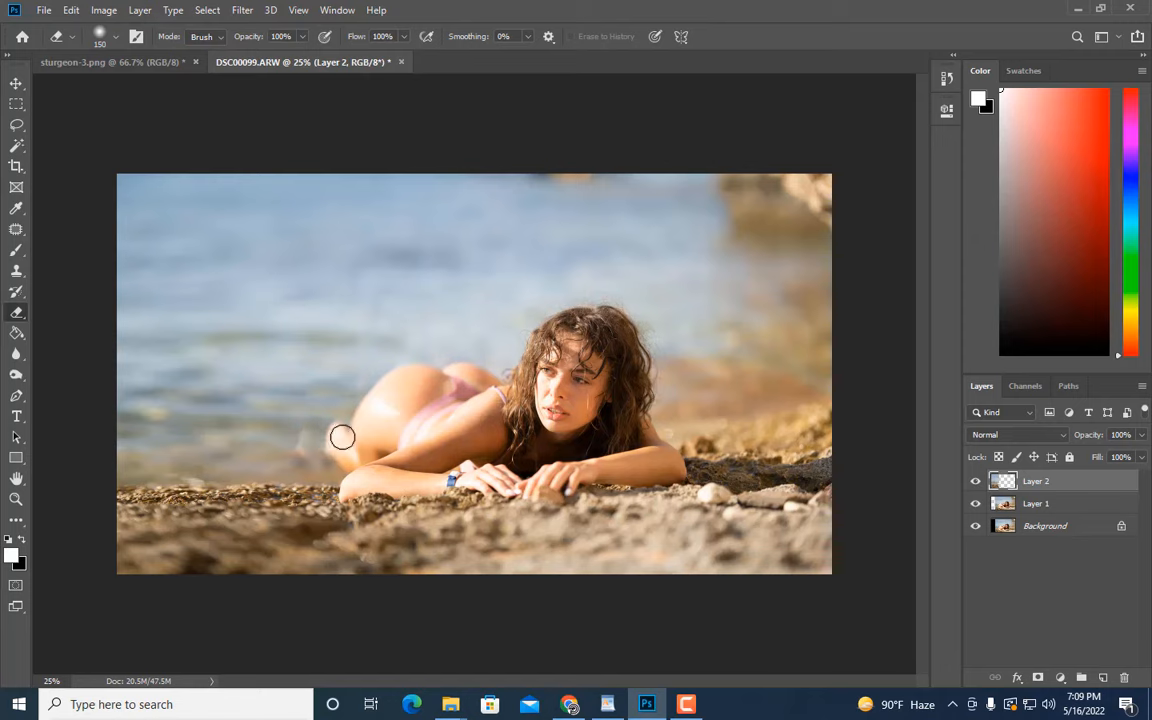
Merge Layer 1 and Layer 2 of the beach photo into a single layer
{"action": "key", "text": "ctrl+minus"}
{"action": "right_click", "coordinate": [1056, 503]}
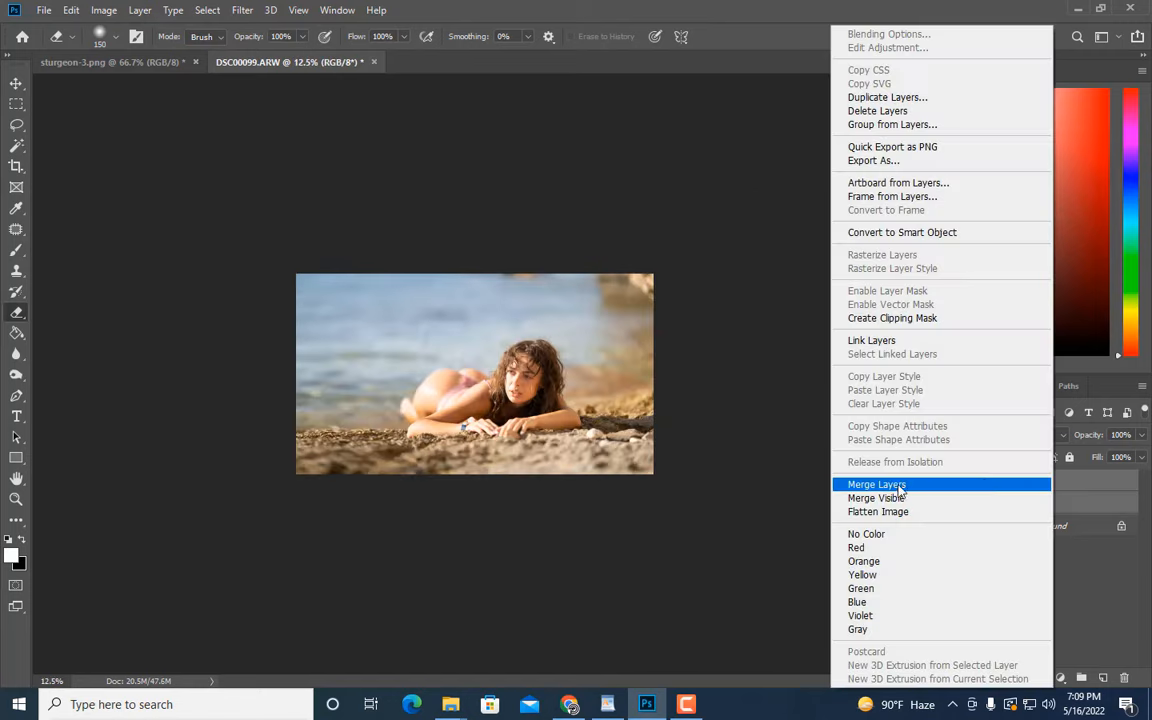
{"action": "left_click", "coordinate": [880, 481]}
Loosely lasso the whole fish in sturgeon-3.png and copy the selection to a new layer
{"action": "left_click", "coordinate": [113, 62]}
{"action": "key", "text": "l"}
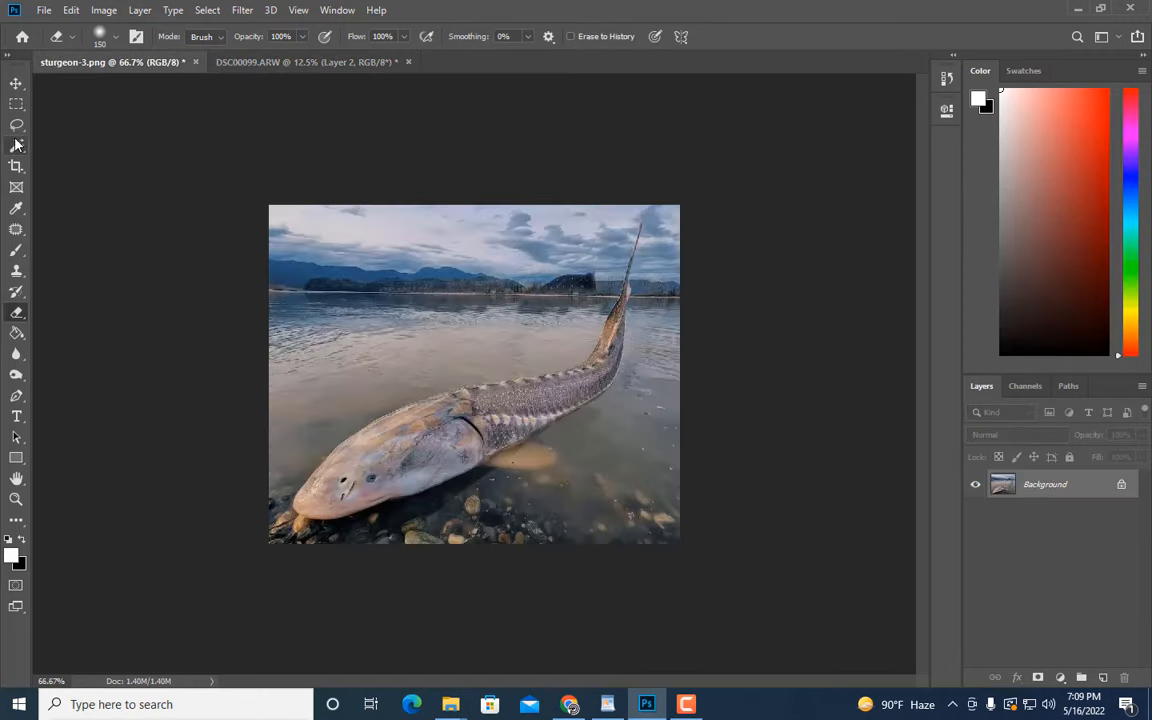
{"action": "mouse_move", "coordinate": [600, 281]}
{"action": "left_mouse_down"}
{"action": "mouse_move", "coordinate": [631, 378]}
{"action": "mouse_move", "coordinate": [503, 495]}
{"action": "mouse_move", "coordinate": [326, 549]}
{"action": "left_mouse_up"}
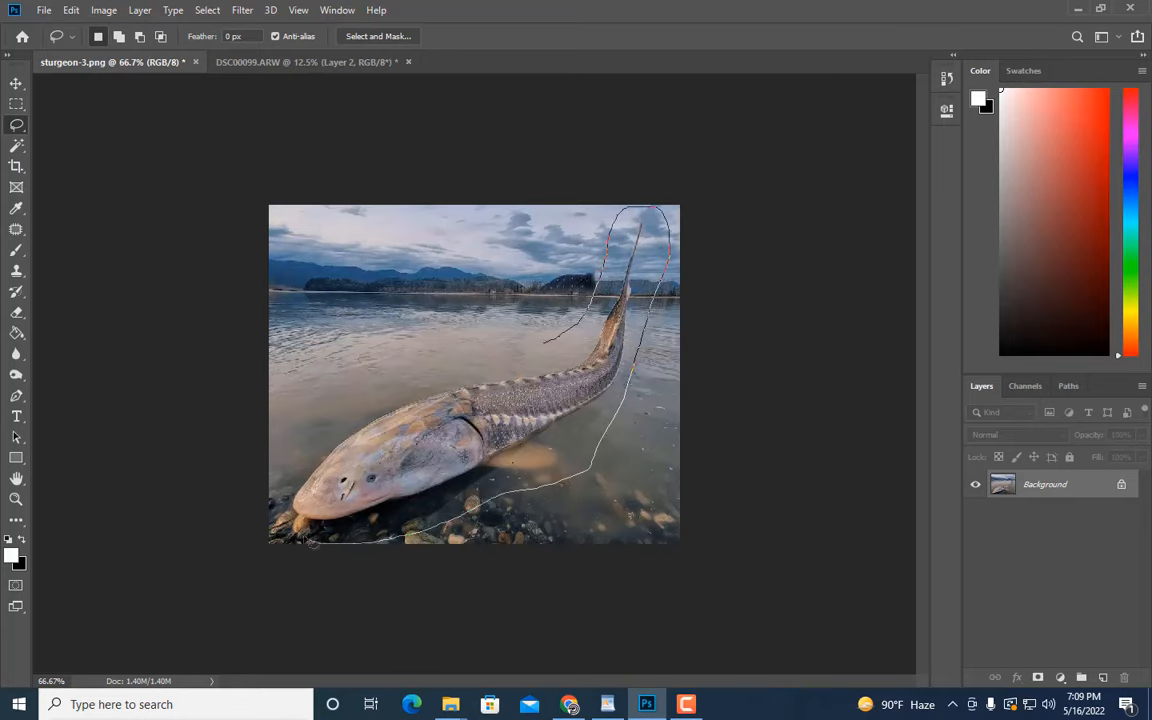
{"action": "left_click_drag", "start_coordinate": [398, 385], "coordinate": [540, 343]}
{"action": "key", "text": "ctrl+j"}
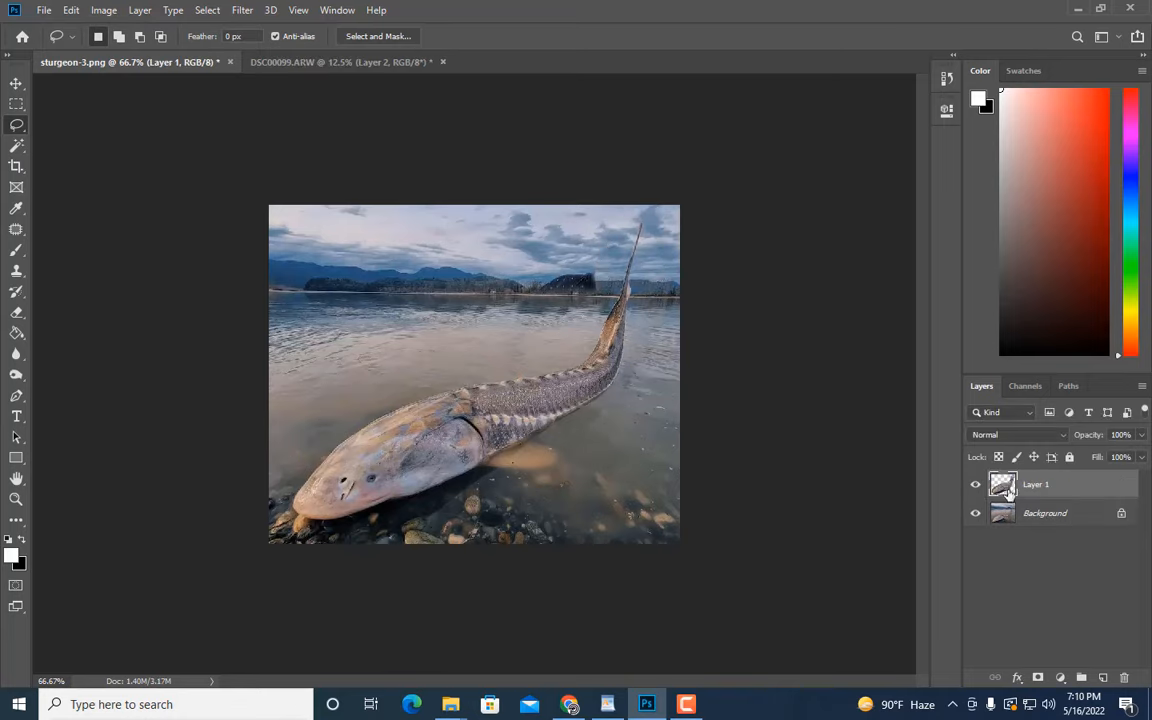
Copy the sturgeon cutout and paste it into DSC00099.ARW, accepting the color profile conversion
{"action": "key", "text": "ctrl+c"}
{"action": "left_click", "coordinate": [340, 62]}
{"action": "key", "text": "ctrl+v"}
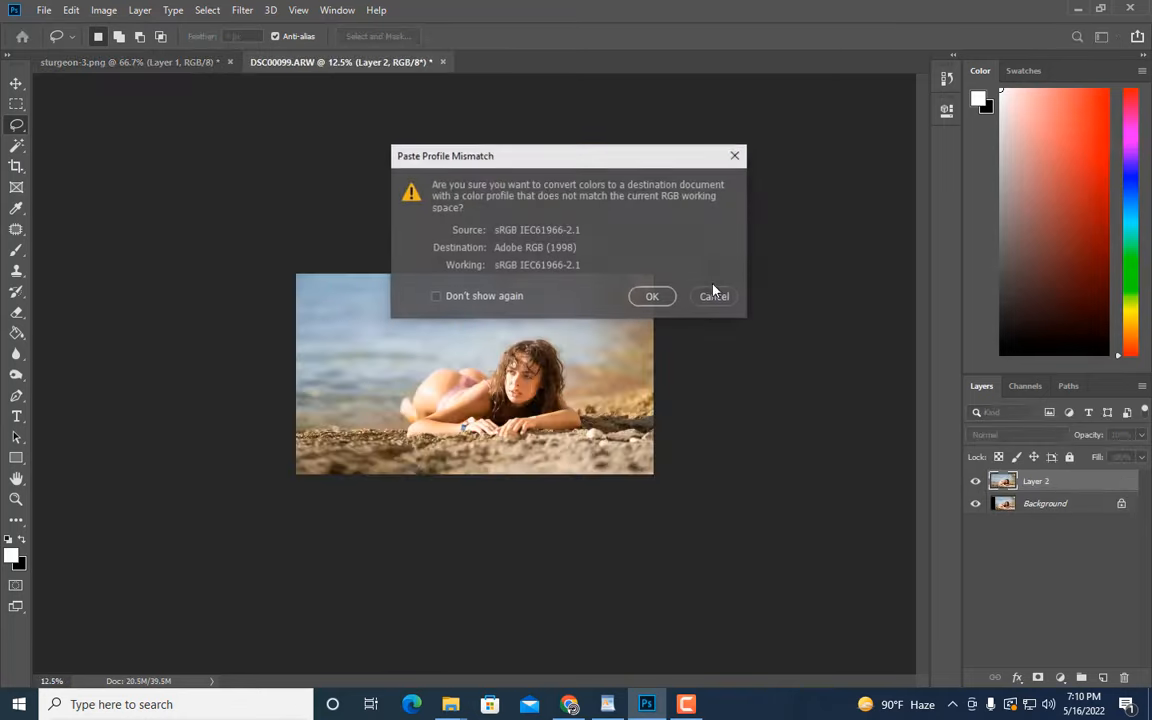
{"action": "left_click", "coordinate": [658, 294]}
Convert the pasted sturgeon layer to a smart object
{"action": "key", "text": "ctrl+plus"}
{"action": "key", "text": "ctrl+plus"}
{"action": "right_click", "coordinate": [1040, 481]}
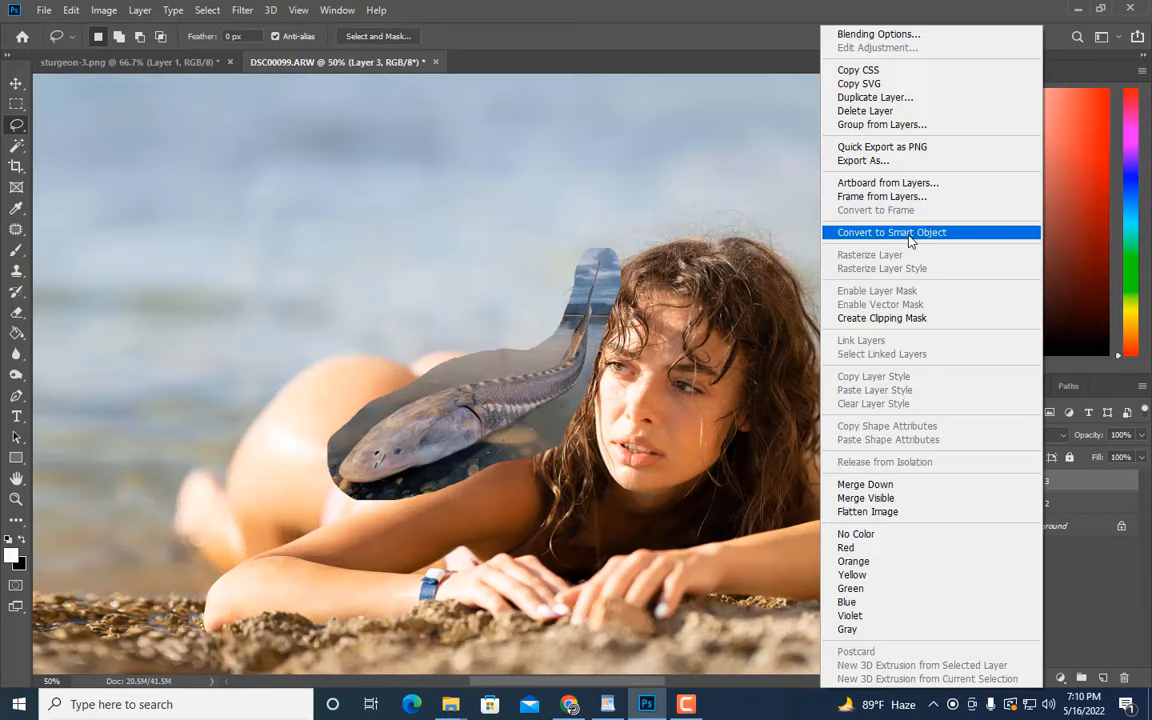
{"action": "left_click", "coordinate": [878, 233]}
Flip the sturgeon horizontally, scale it to about 413% width, and place it over the woman's body
{"action": "key", "text": "ctrl+minus"}
{"action": "key", "text": "ctrl+minus"}
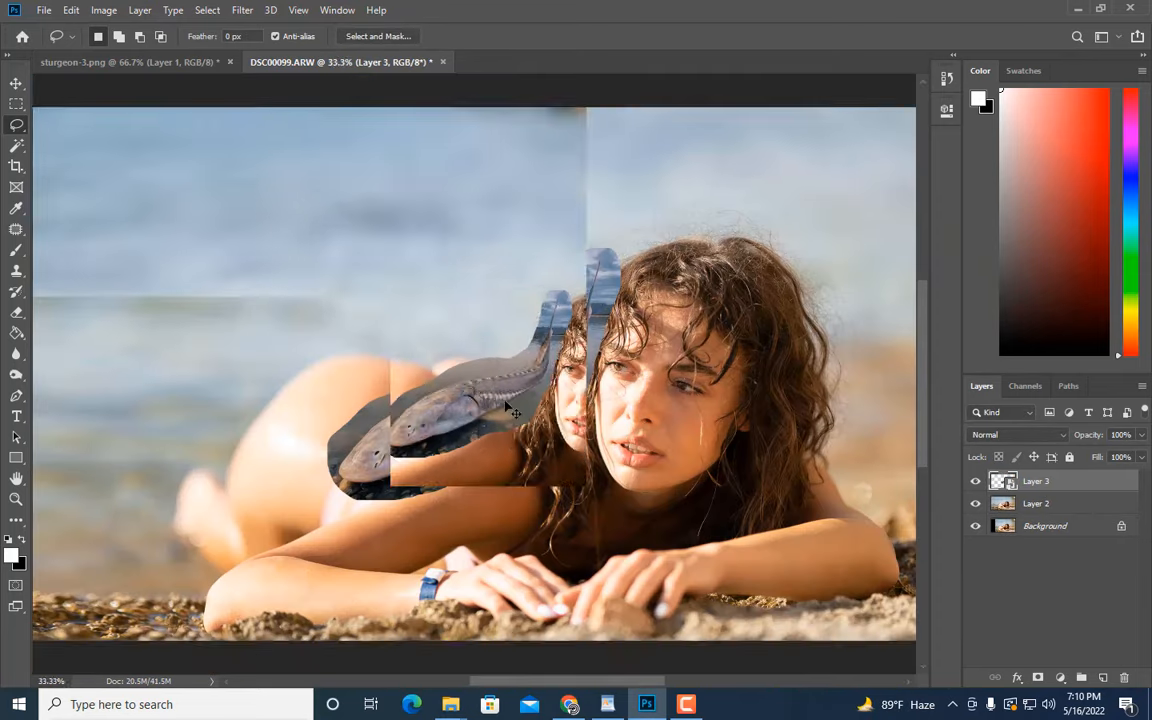
{"action": "key", "text": "ctrl+t"}
{"action": "left_click_drag", "start_coordinate": [494, 400], "coordinate": [123, 342]}
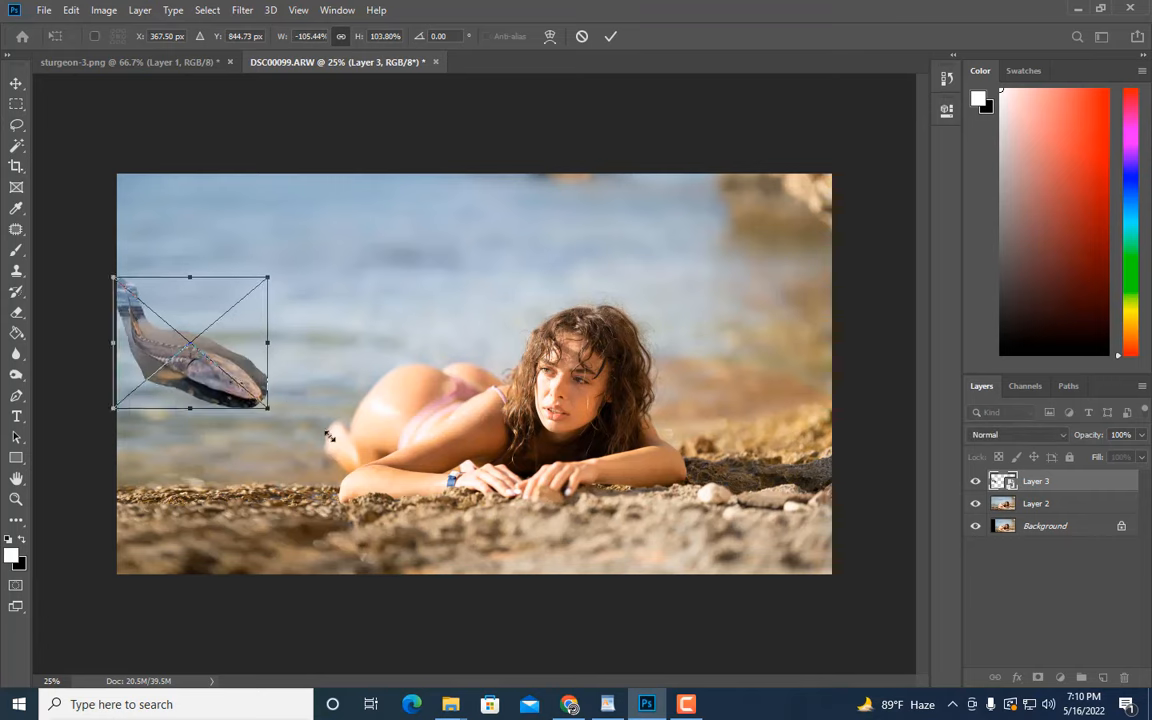
{"action": "left_click_drag", "start_coordinate": [252, 405], "coordinate": [490, 505]}
{"action": "left_click_drag", "start_coordinate": [390, 500], "coordinate": [642, 480]}
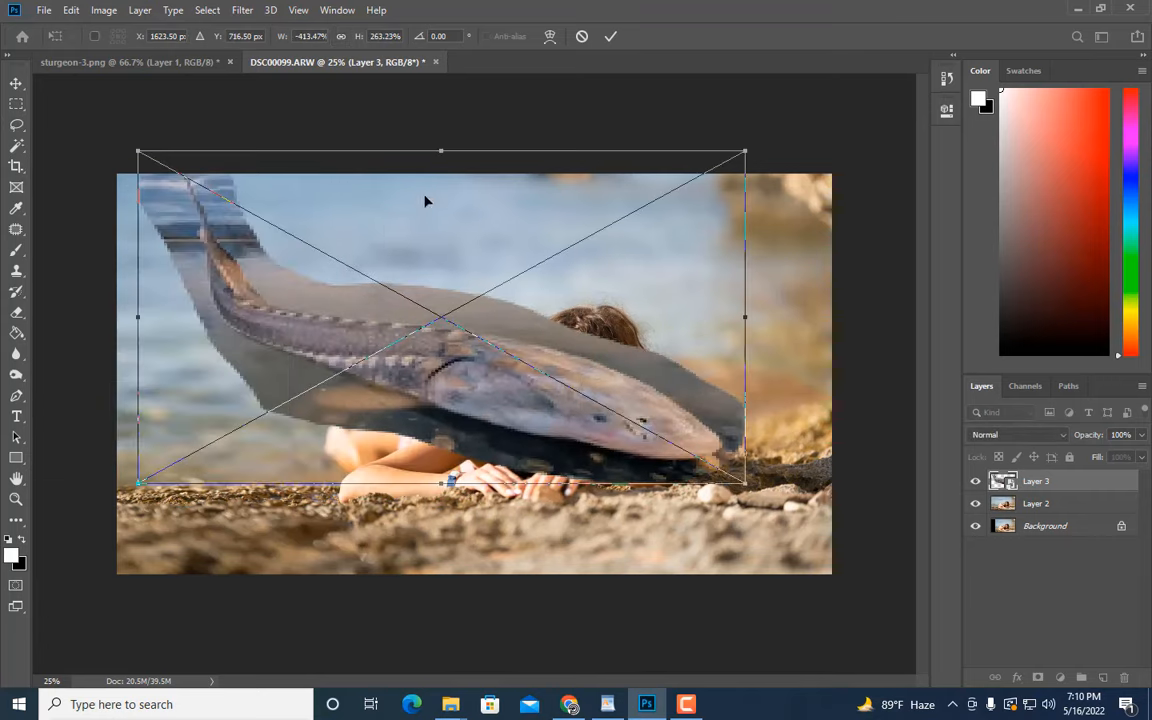
{"action": "left_click_drag", "start_coordinate": [441, 154], "coordinate": [441, 135]}
{"action": "mouse_move", "coordinate": [760, 318]}
{"action": "left_mouse_down"}
{"action": "mouse_move", "coordinate": [769, 303]}
{"action": "mouse_move", "coordinate": [468, 412]}
{"action": "mouse_move", "coordinate": [462, 447]}
{"action": "mouse_move", "coordinate": [421, 356]}
{"action": "left_mouse_up"}
{"action": "key", "text": "Return"}
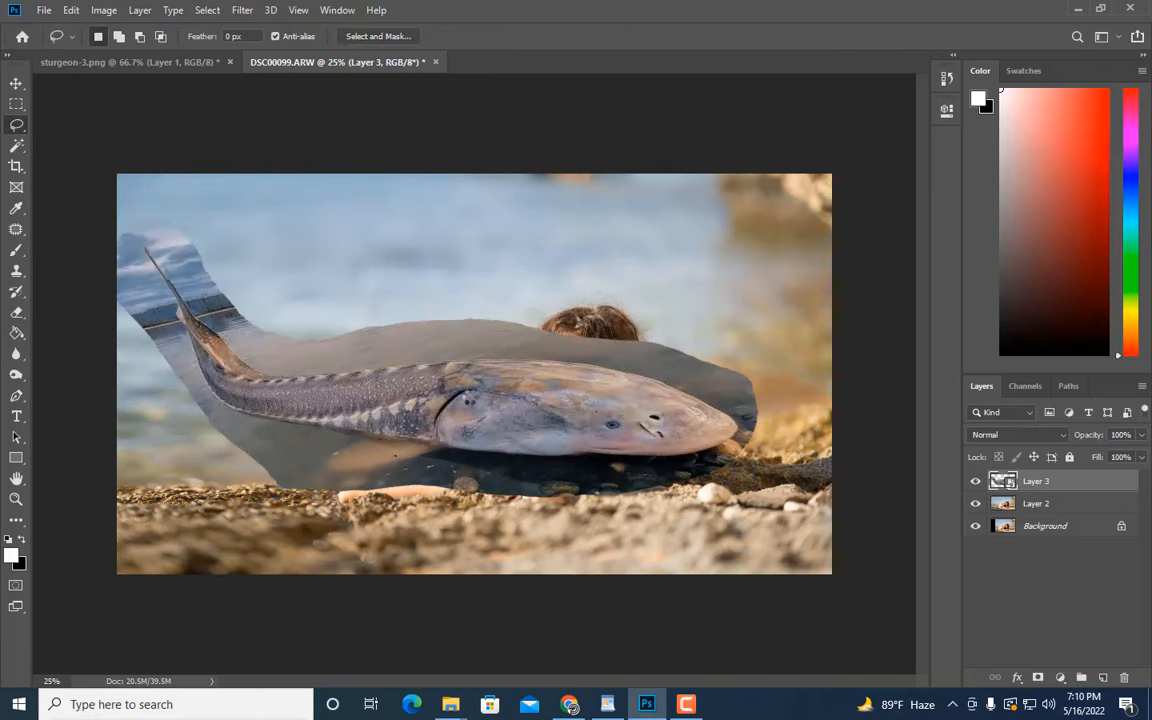
Transform the sturgeon again, tilting and adjusting its height so it lines up with the woman's reclining body
{"action": "key", "text": "ctrl+minus"}
{"action": "key", "text": "ctrl+t"}
{"action": "left_click_drag", "start_coordinate": [469, 470], "coordinate": [478, 501]}
{"action": "left_click_drag", "start_coordinate": [461, 423], "coordinate": [460, 438]}
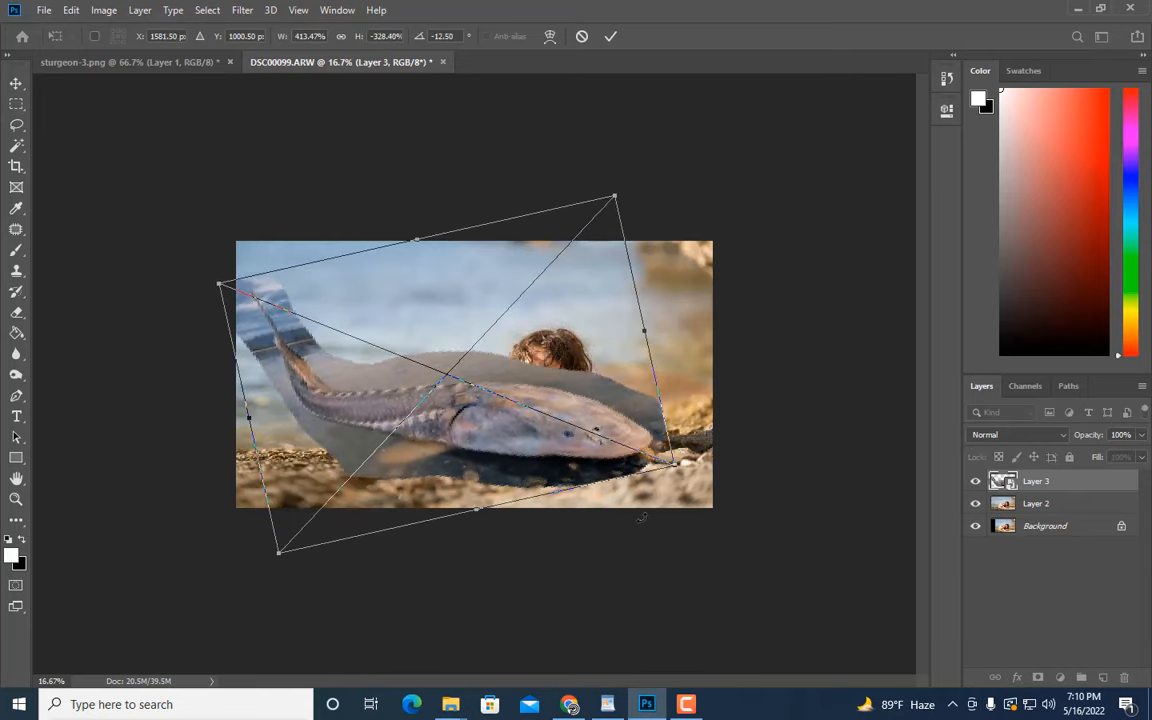
{"action": "left_click_drag", "start_coordinate": [632, 512], "coordinate": [639, 489]}
{"action": "mouse_move", "coordinate": [481, 484]}
{"action": "left_mouse_down"}
{"action": "mouse_move", "coordinate": [456, 539]}
{"action": "mouse_move", "coordinate": [482, 466]}
{"action": "mouse_move", "coordinate": [473, 460]}
{"action": "left_mouse_up"}
{"action": "key", "text": "Return"}
Rasterize Layer 3 and erase the sturgeon's head where it covers the woman's face, hair and outstretched forearm
{"action": "key", "text": "ctrl+plus"}
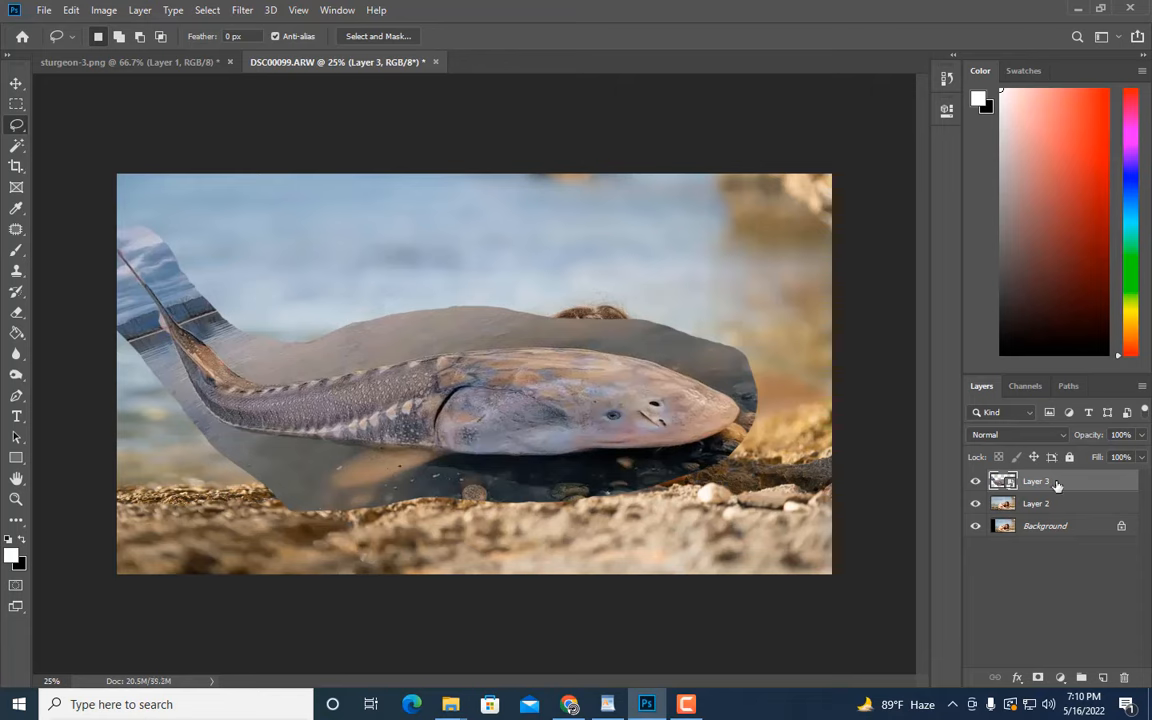
{"action": "right_click", "coordinate": [1036, 481]}
{"action": "left_click", "coordinate": [845, 268]}
{"action": "key", "text": "e"}
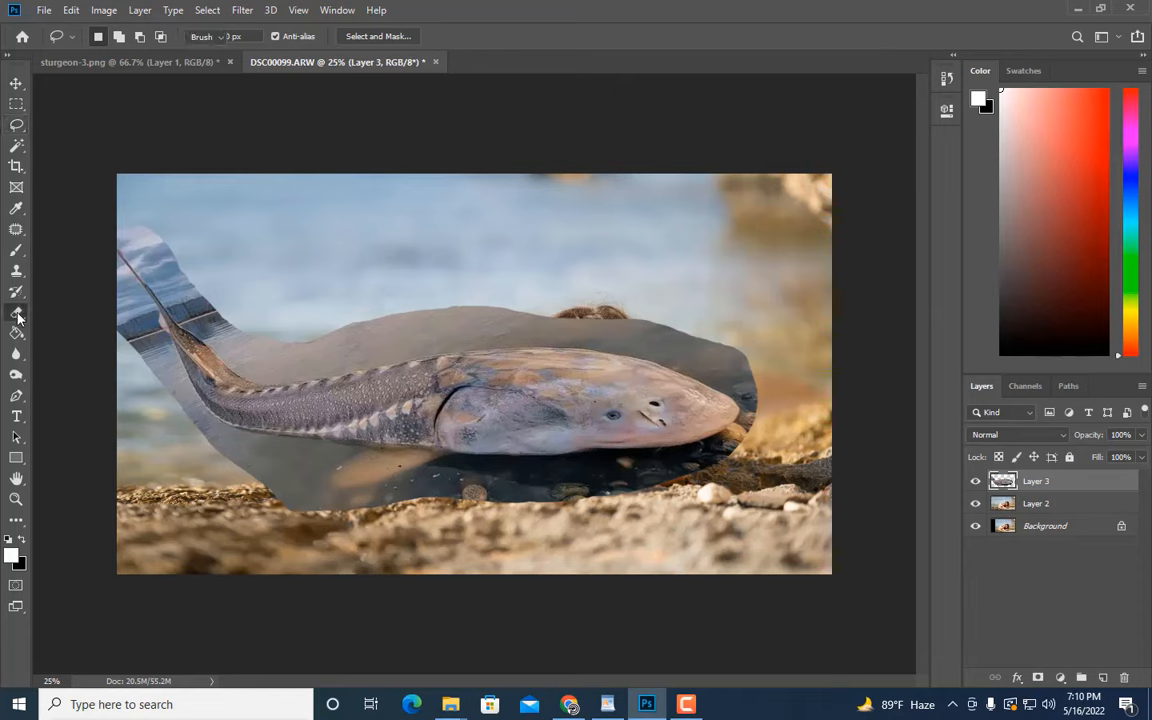
{"action": "key", "text": "bracketright"}
{"action": "mouse_move", "coordinate": [720, 421]}
{"action": "left_mouse_down"}
{"action": "mouse_move", "coordinate": [660, 394]}
{"action": "mouse_move", "coordinate": [704, 431]}
{"action": "mouse_move", "coordinate": [612, 353]}
{"action": "mouse_move", "coordinate": [583, 413]}
{"action": "mouse_move", "coordinate": [647, 411]}
{"action": "mouse_move", "coordinate": [588, 402]}
{"action": "mouse_move", "coordinate": [553, 433]}
{"action": "mouse_move", "coordinate": [543, 483]}
{"action": "mouse_move", "coordinate": [570, 413]}
{"action": "mouse_move", "coordinate": [531, 438]}
{"action": "mouse_move", "coordinate": [565, 361]}
{"action": "mouse_move", "coordinate": [812, 438]}
{"action": "mouse_move", "coordinate": [664, 393]}
{"action": "mouse_move", "coordinate": [558, 334]}
{"action": "mouse_move", "coordinate": [678, 331]}
{"action": "mouse_move", "coordinate": [691, 420]}
{"action": "mouse_move", "coordinate": [755, 412]}
{"action": "left_mouse_up"}
{"action": "key", "text": "bracketleft"}
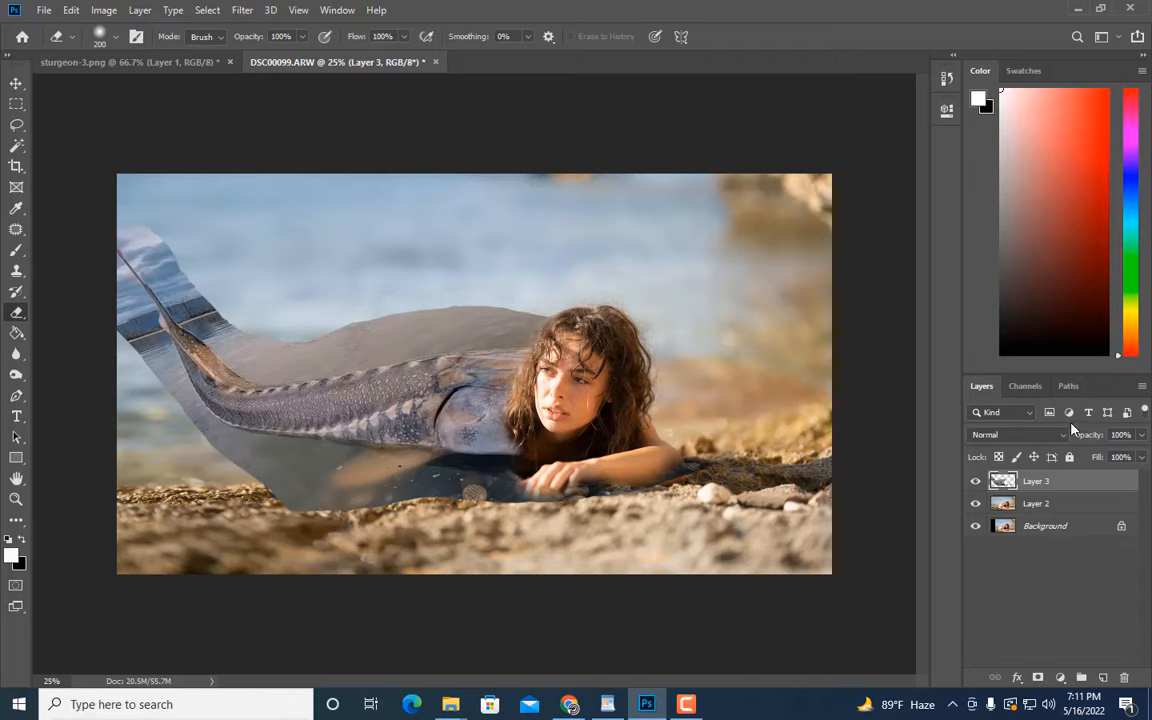
Convert Layer 3 back to a smart object and shift the sturgeon slightly toward the woman
{"action": "right_click", "coordinate": [1053, 486]}
{"action": "left_click", "coordinate": [940, 233]}
{"action": "key", "text": "ctrl+t"}
{"action": "left_click_drag", "start_coordinate": [498, 408], "coordinate": [515, 416]}
{"action": "key", "text": "Return"}
Rotate the sturgeon slightly and lower it so its body meets the woman's torso above the sand
{"action": "key", "text": "ctrl+t"}
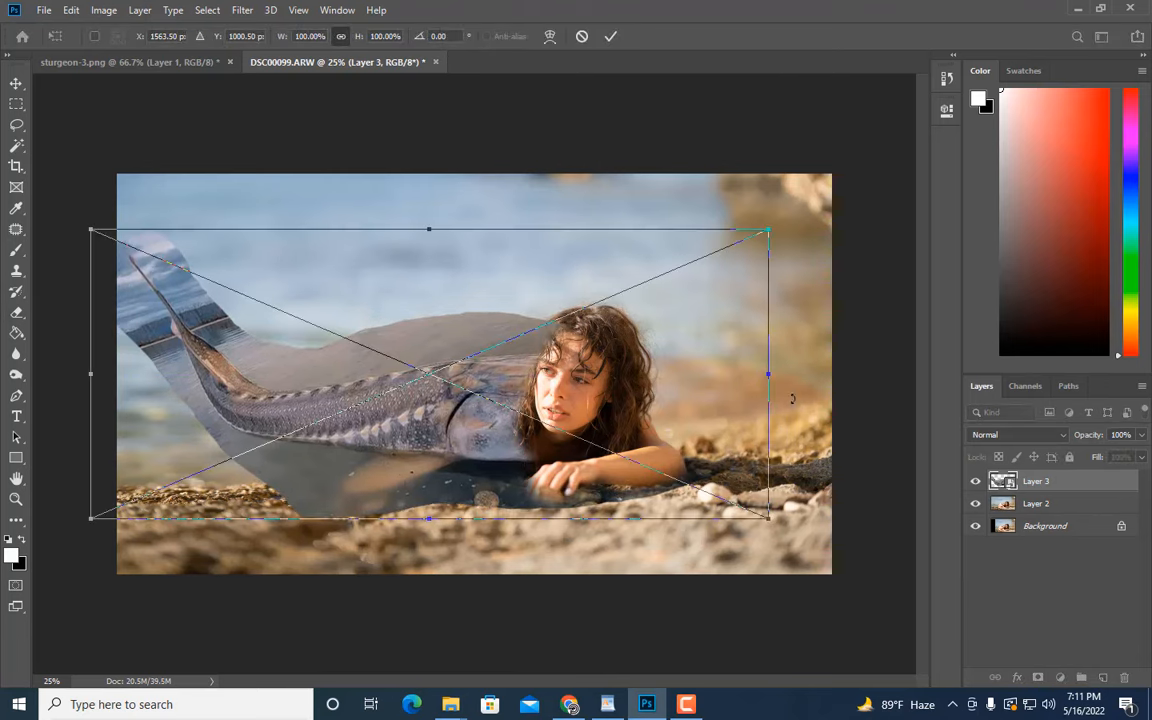
{"action": "left_click_drag", "start_coordinate": [788, 398], "coordinate": [778, 375]}
{"action": "mouse_move", "coordinate": [563, 405]}
{"action": "left_mouse_down"}
{"action": "mouse_move", "coordinate": [503, 464]}
{"action": "mouse_move", "coordinate": [561, 423]}
{"action": "left_mouse_up"}
{"action": "left_click_drag", "start_coordinate": [693, 549], "coordinate": [707, 543]}
{"action": "key", "text": "Return"}
Rasterize Layer 3 and erase the sturgeon's remaining front part over the woman's torso and arms, enlarging the eraser to 300
{"action": "right_click", "coordinate": [1072, 477]}
{"action": "left_click", "coordinate": [880, 290]}
{"action": "left_click_drag", "start_coordinate": [505, 335], "coordinate": [473, 430]}
{"action": "key", "text": "bracketright"}
{"action": "key", "text": "bracketright"}
{"action": "mouse_move", "coordinate": [560, 498]}
{"action": "left_mouse_down"}
{"action": "mouse_move", "coordinate": [448, 512]}
{"action": "mouse_move", "coordinate": [400, 541]}
{"action": "left_mouse_up"}
Copy a lassoed area around the woman's upper body from Layer 2 to a new layer, placed above the visible Layer 3
{"action": "left_click", "coordinate": [975, 481]}
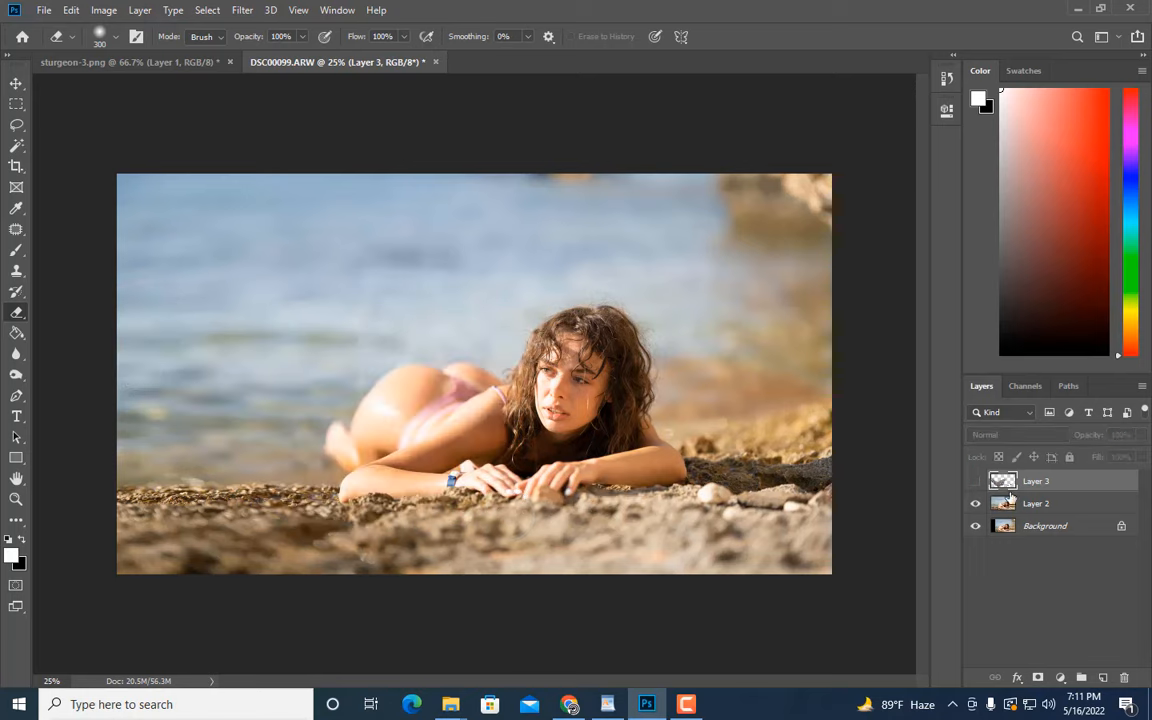
{"action": "left_click", "coordinate": [1036, 503]}
{"action": "left_click", "coordinate": [16, 124]}
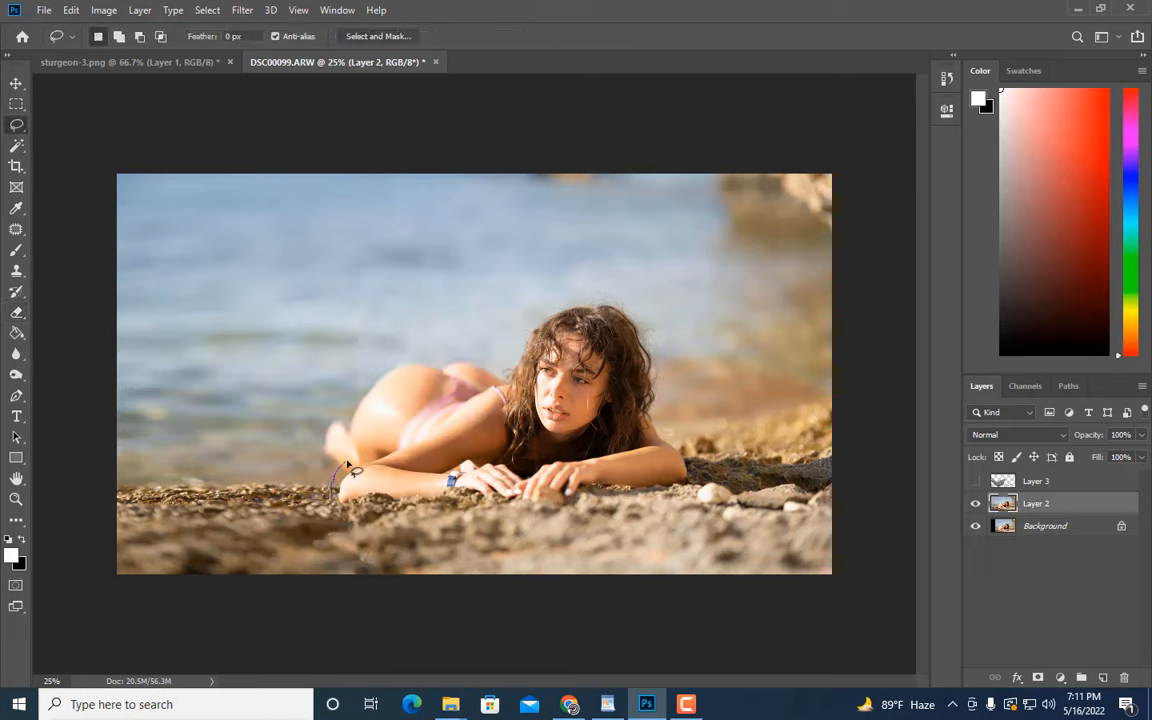
{"action": "mouse_move", "coordinate": [445, 410]}
{"action": "left_mouse_down"}
{"action": "mouse_move", "coordinate": [729, 346]}
{"action": "mouse_move", "coordinate": [412, 545]}
{"action": "mouse_move", "coordinate": [320, 510]}
{"action": "left_mouse_up"}
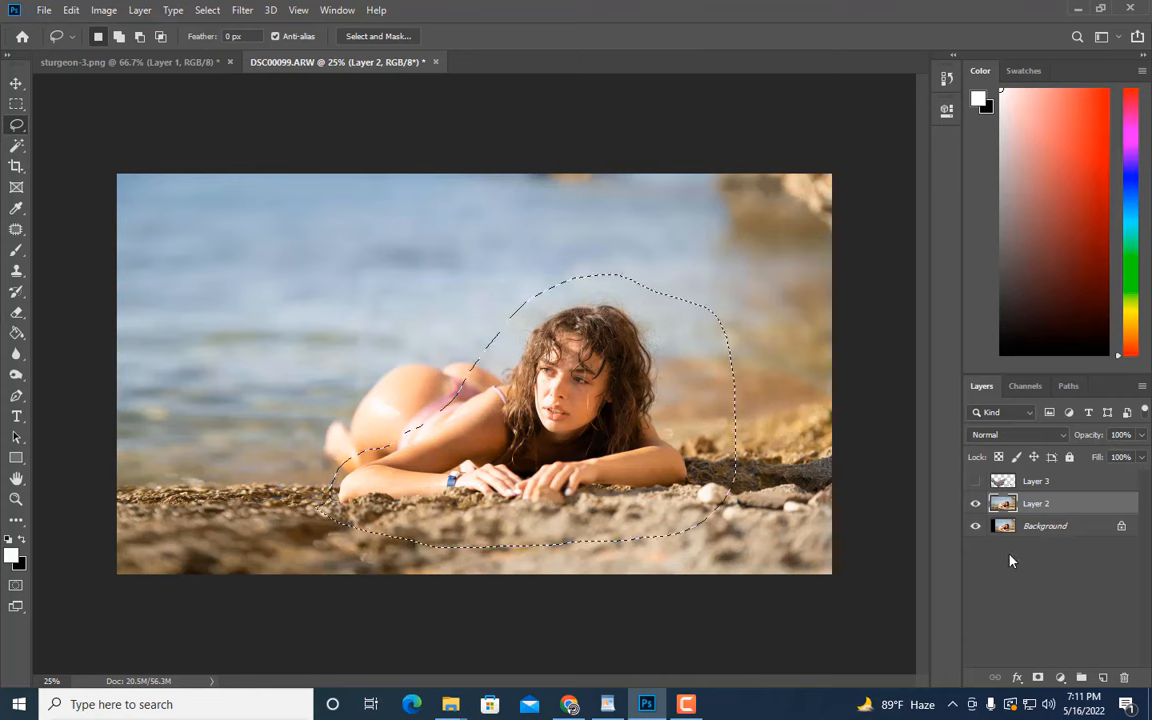
{"action": "key", "text": "ctrl+j"}
{"action": "left_click_drag", "start_coordinate": [1056, 506], "coordinate": [1039, 473]}
{"action": "left_click", "coordinate": [976, 504]}
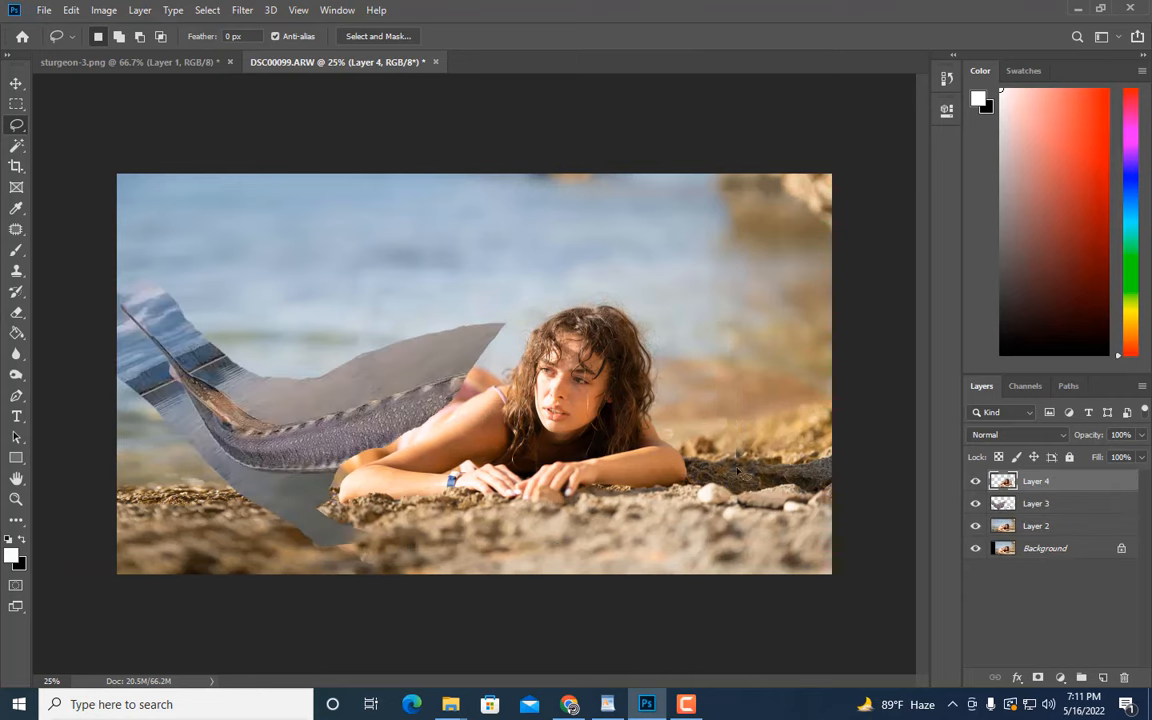
Erase the woman's hips and lower back on Layer 4 with progressively smaller eraser sizes, exposing the scaled tail behind her shoulder
{"action": "key", "text": "ctrl+plus"}
{"action": "left_click", "coordinate": [17, 314]}
{"action": "mouse_move", "coordinate": [410, 425]}
{"action": "left_mouse_down"}
{"action": "mouse_move", "coordinate": [449, 389]}
{"action": "mouse_move", "coordinate": [415, 421]}
{"action": "mouse_move", "coordinate": [468, 385]}
{"action": "mouse_move", "coordinate": [453, 389]}
{"action": "mouse_move", "coordinate": [492, 395]}
{"action": "mouse_move", "coordinate": [468, 375]}
{"action": "mouse_move", "coordinate": [503, 380]}
{"action": "mouse_move", "coordinate": [498, 371]}
{"action": "mouse_move", "coordinate": [527, 358]}
{"action": "mouse_move", "coordinate": [504, 396]}
{"action": "mouse_move", "coordinate": [544, 362]}
{"action": "left_mouse_up"}
{"action": "key", "text": "ctrl+plus"}
{"action": "key", "text": "bracketleft"}
{"action": "key", "text": "bracketleft"}
{"action": "key", "text": "bracketleft"}
{"action": "key", "text": "bracketleft"}
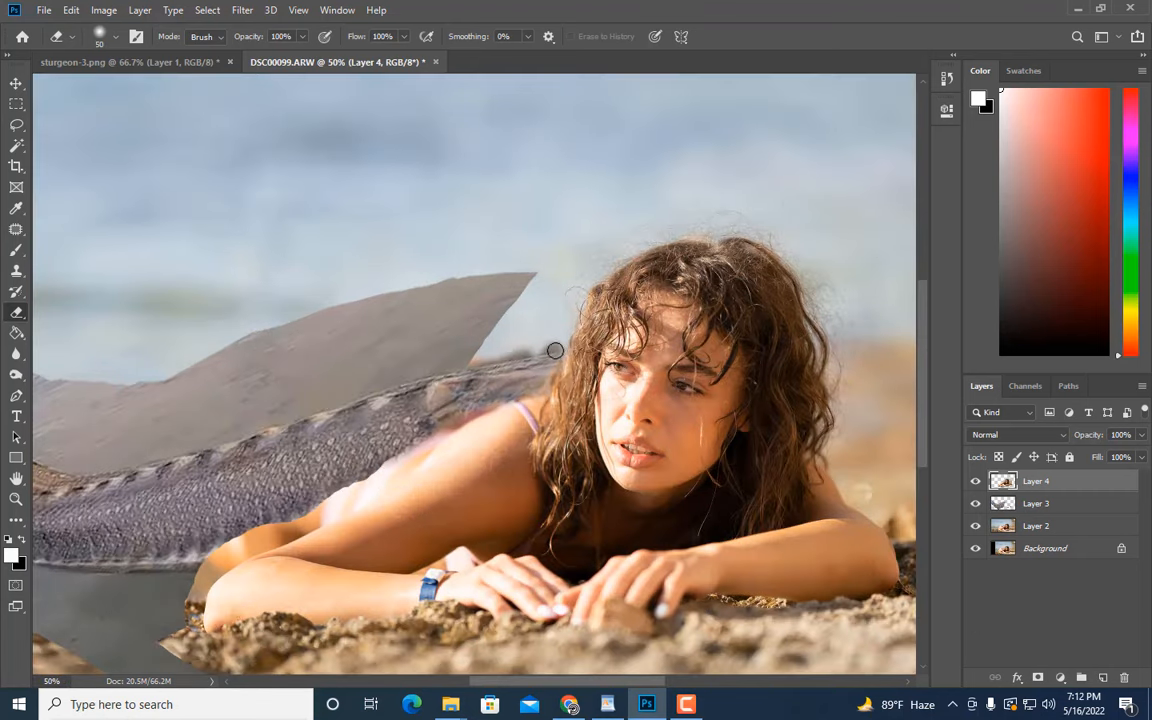
{"action": "mouse_move", "coordinate": [487, 404]}
{"action": "left_mouse_down"}
{"action": "mouse_move", "coordinate": [392, 392]}
{"action": "mouse_move", "coordinate": [450, 372]}
{"action": "left_mouse_up"}
{"action": "scroll", "coordinate": [385, 395], "scroll_direction": "down", "scroll_amount": 1}
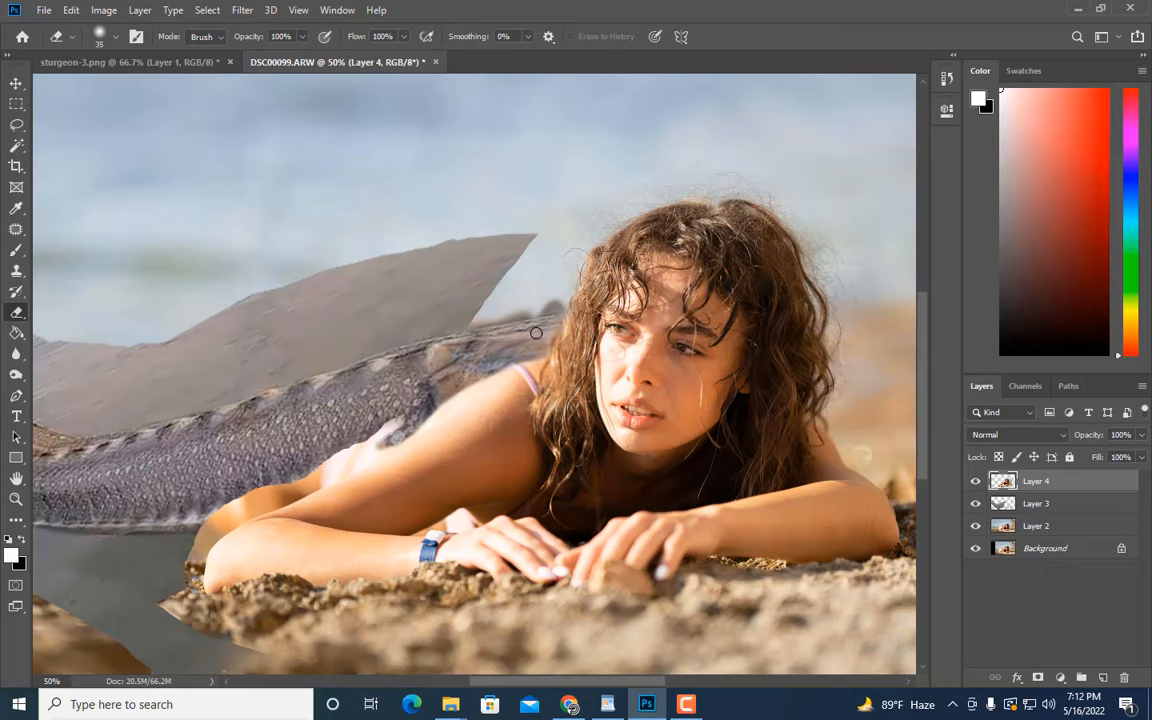
Erase the leftover swimsuit and skin along the upper edge of the woman's arm on Layer 4
{"action": "scroll", "coordinate": [510, 325], "scroll_direction": "down", "scroll_amount": 1}
{"action": "key", "text": "bracketright"}
{"action": "scroll", "coordinate": [513, 310], "scroll_direction": "down", "scroll_amount": 3}
{"action": "key", "text": "bracketright"}
{"action": "key", "text": "bracketright"}
{"action": "key", "text": "bracketright"}
{"action": "key", "text": "bracketright"}
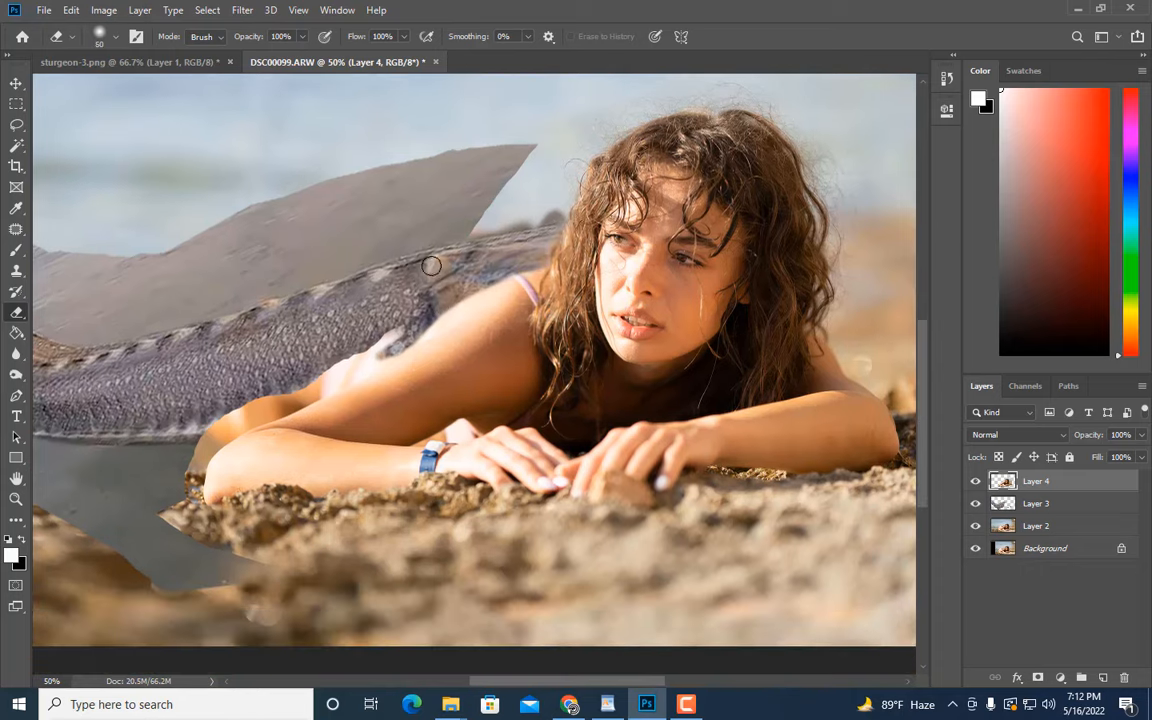
{"action": "left_click_drag", "start_coordinate": [332, 387], "coordinate": [376, 360]}
{"action": "key", "text": "bracketright"}
{"action": "key", "text": "bracketright"}
{"action": "left_click_drag", "start_coordinate": [371, 353], "coordinate": [333, 372]}
{"action": "scroll", "coordinate": [283, 375], "scroll_direction": "down", "scroll_amount": 1}
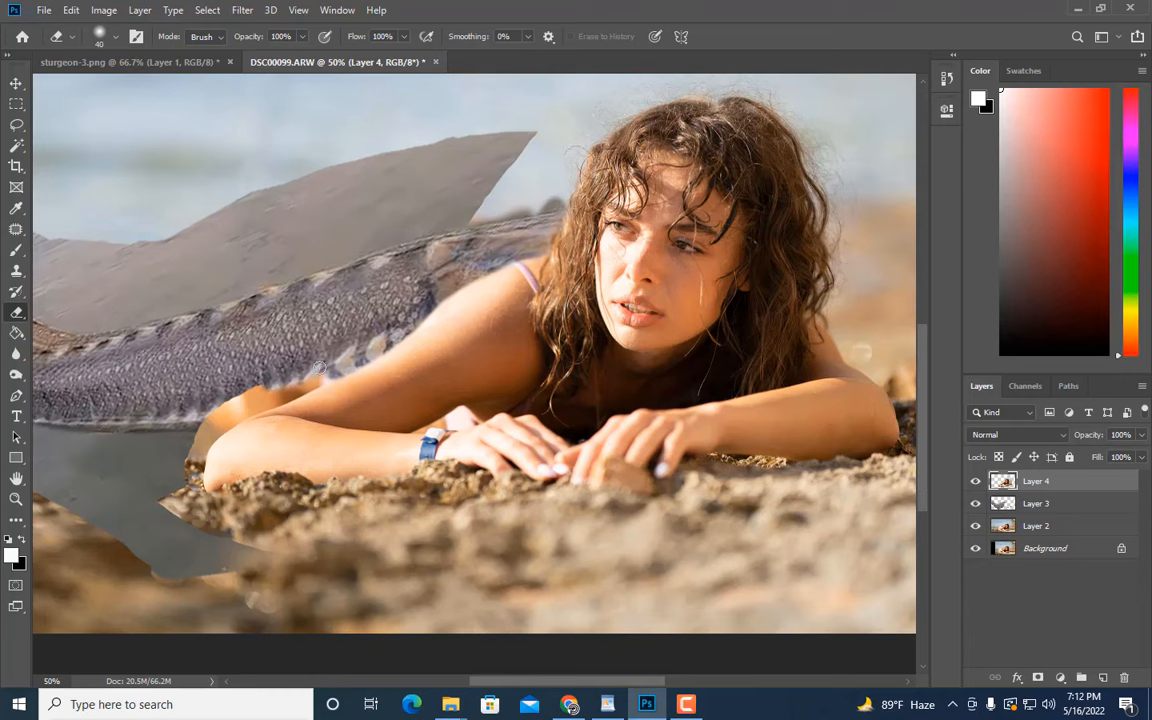
Erase the remaining leg area above the woman's elbow on Layer 4 with a small eraser
{"action": "key", "text": "ctrl+plus"}
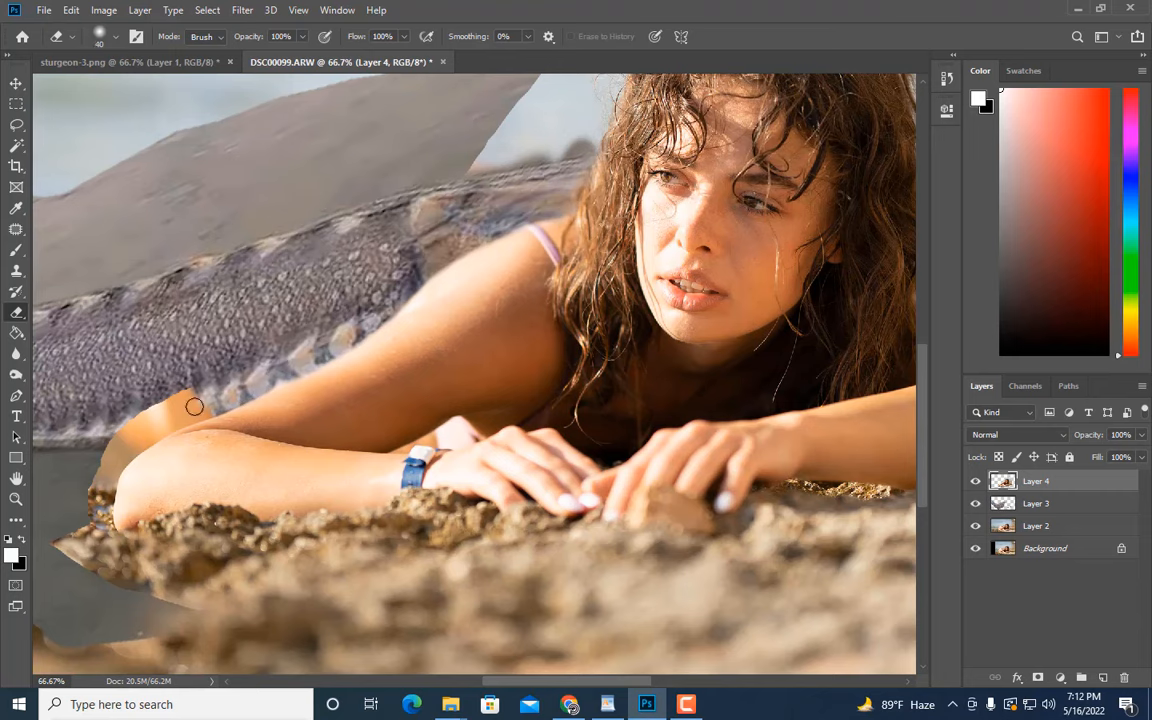
{"action": "left_click_drag", "start_coordinate": [194, 406], "coordinate": [175, 407]}
{"action": "scroll", "coordinate": [507, 549], "scroll_direction": "left", "scroll_amount": 3}
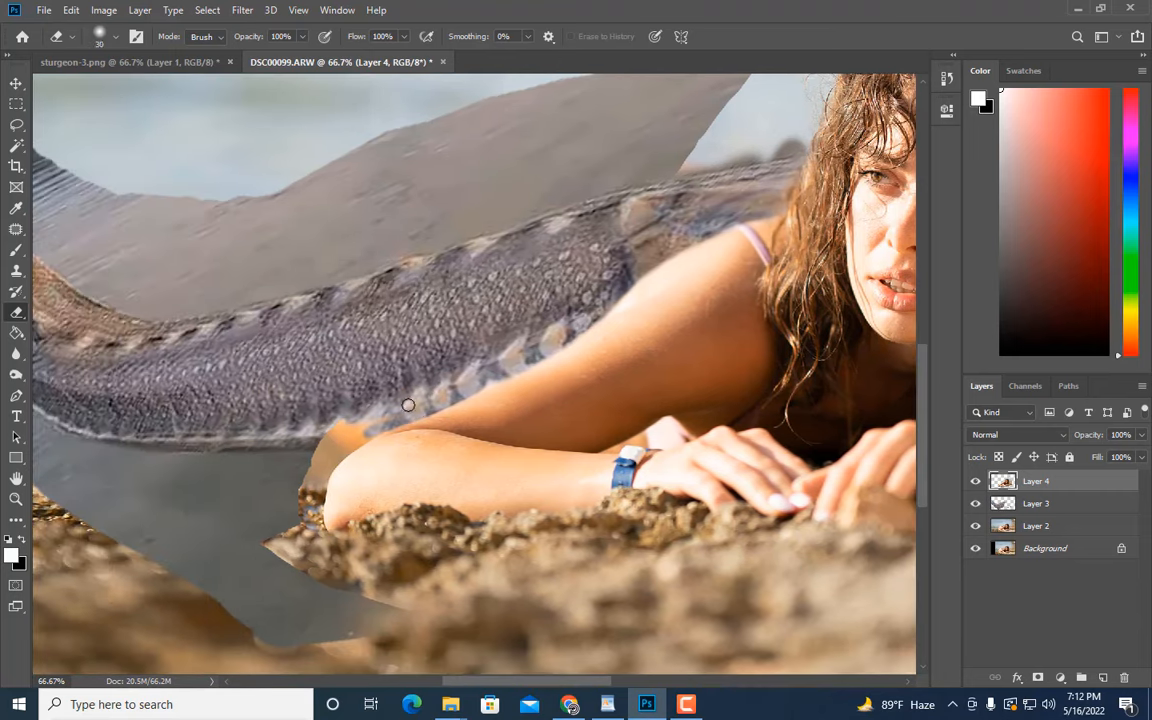
{"action": "key", "text": "bracketright"}
{"action": "key", "text": "bracketright"}
{"action": "key", "text": "bracketright"}
{"action": "left_click_drag", "start_coordinate": [356, 418], "coordinate": [358, 400]}
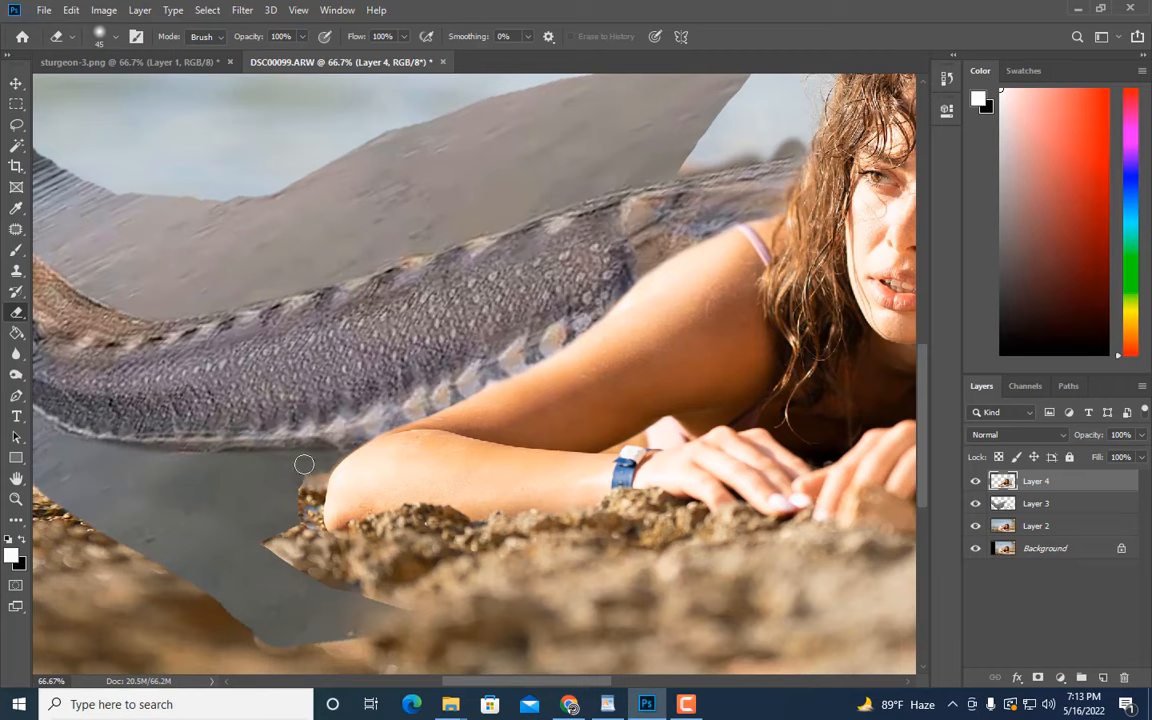
Erase the leftover rock and background around the outside of the woman's elbow on Layer 4
{"action": "scroll", "coordinate": [331, 462], "scroll_direction": "down", "scroll_amount": 2}
{"action": "key", "text": "bracketright"}
{"action": "key", "text": "bracketright"}
{"action": "key", "text": "bracketright"}
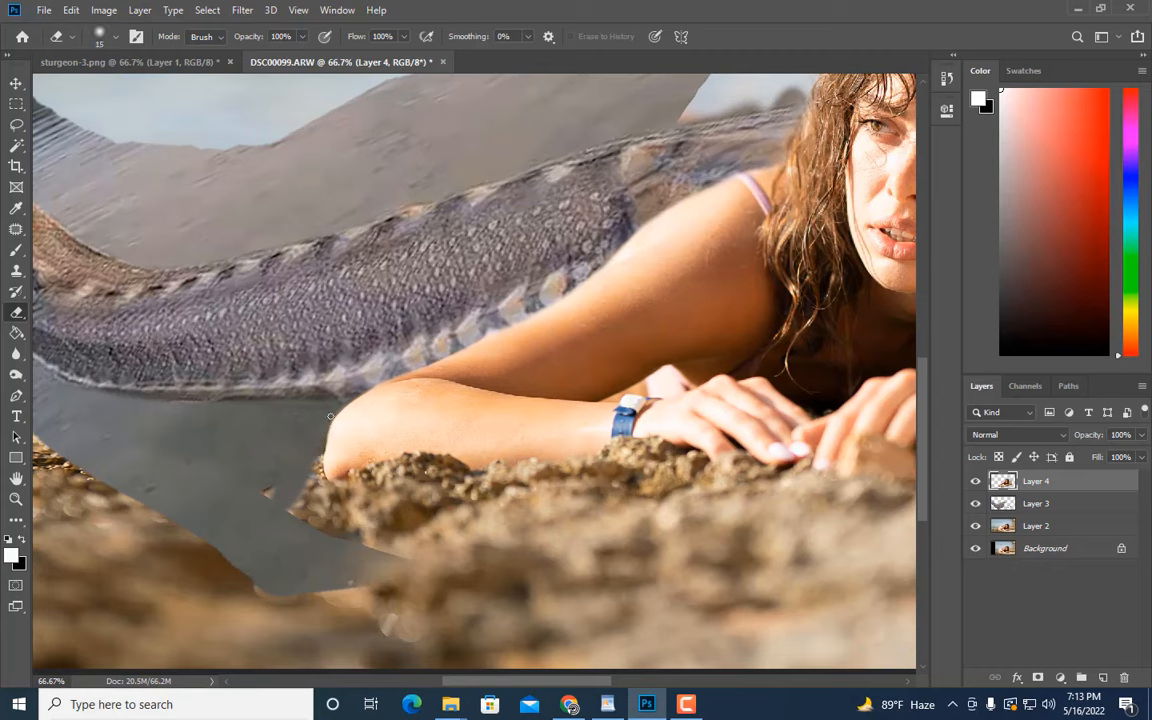
{"action": "key", "text": "bracketright"}
{"action": "key", "text": "bracketright"}
{"action": "key", "text": "bracketright"}
{"action": "left_click_drag", "start_coordinate": [256, 483], "coordinate": [215, 494]}
{"action": "key", "text": "bracketleft"}
{"action": "key", "text": "bracketleft"}
{"action": "mouse_move", "coordinate": [286, 497]}
{"action": "left_mouse_down"}
{"action": "mouse_move", "coordinate": [301, 521]}
{"action": "mouse_move", "coordinate": [313, 453]}
{"action": "left_mouse_up"}
Soften the cut rock edge below the woman's elbow on Layer 4, enlarging the eraser to 100
{"action": "key", "text": "bracketleft"}
{"action": "key", "text": "bracketleft"}
{"action": "key", "text": "bracketleft"}
{"action": "key", "text": "bracketright"}
{"action": "key", "text": "bracketright"}
{"action": "key", "text": "bracketright"}
{"action": "key", "text": "bracketright"}
{"action": "key", "text": "bracketright"}
{"action": "key", "text": "bracketright"}
{"action": "key", "text": "bracketright"}
{"action": "key", "text": "bracketright"}
{"action": "key", "text": "bracketright"}
{"action": "key", "text": "bracketright"}
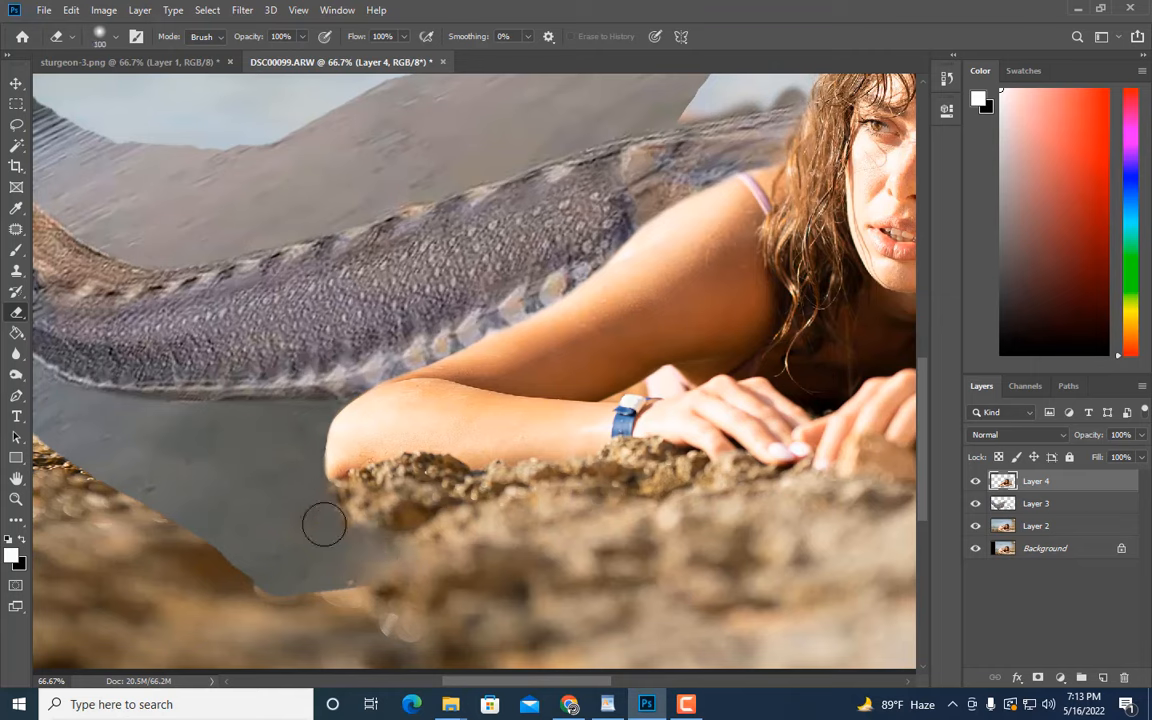
Erase the sturgeon's dark water backdrop over the sand below the tail on Layer 3, using an eraser up to 250
{"action": "key", "text": "ctrl+minus"}
{"action": "left_click", "coordinate": [1036, 503]}
{"action": "key", "text": "bracketright"}
{"action": "key", "text": "bracketright"}
{"action": "key", "text": "bracketright"}
{"action": "mouse_move", "coordinate": [500, 550]}
{"action": "left_mouse_down"}
{"action": "mouse_move", "coordinate": [309, 543]}
{"action": "mouse_move", "coordinate": [339, 553]}
{"action": "left_mouse_up"}
{"action": "key", "text": "bracketleft"}
{"action": "key", "text": "bracketleft"}
{"action": "mouse_move", "coordinate": [240, 487]}
{"action": "left_mouse_down"}
{"action": "mouse_move", "coordinate": [324, 473]}
{"action": "mouse_move", "coordinate": [219, 501]}
{"action": "mouse_move", "coordinate": [285, 410]}
{"action": "mouse_move", "coordinate": [345, 400]}
{"action": "left_mouse_up"}
{"action": "key", "text": "bracketright"}
{"action": "key", "text": "bracketright"}
{"action": "left_click_drag", "start_coordinate": [162, 453], "coordinate": [368, 438]}
{"action": "key", "text": "ctrl+minus"}
{"action": "key", "text": "ctrl+minus"}
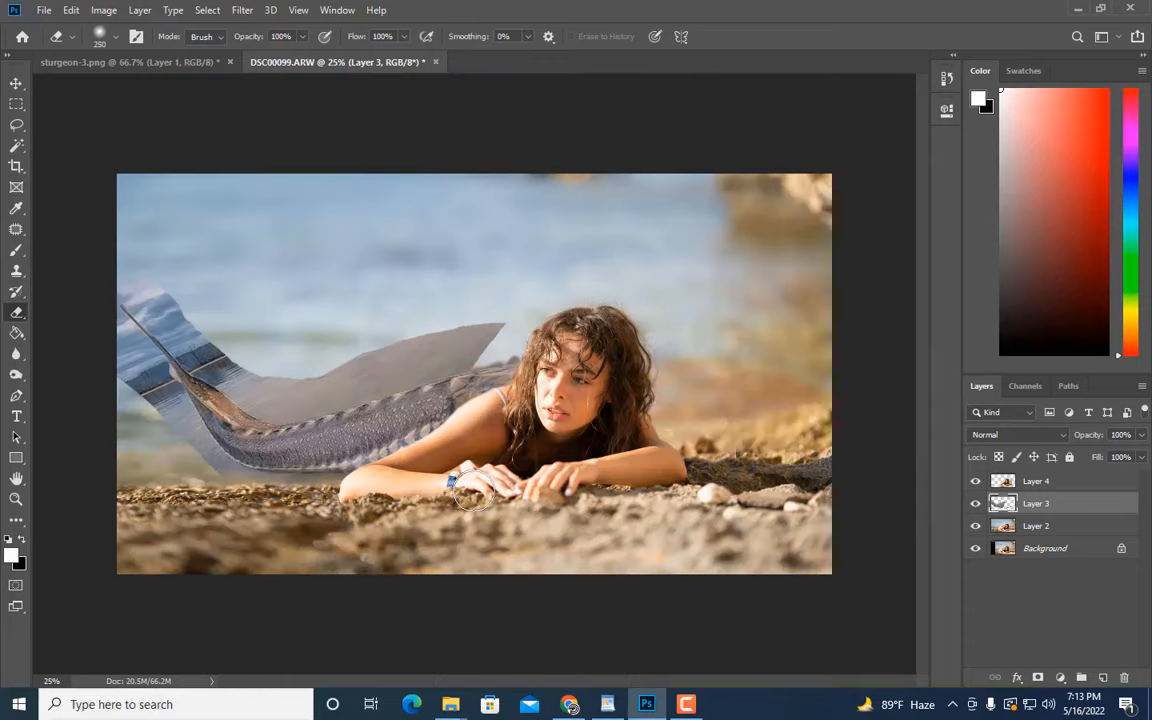
Draw a Pen tool path on Layer 3 along the tail's upper edge, starting at the woman's hair
{"action": "key", "text": "ctrl+plus"}
{"action": "key", "text": "ctrl+plus"}
{"action": "scroll", "coordinate": [174, 414], "scroll_direction": "left", "scroll_amount": 5}
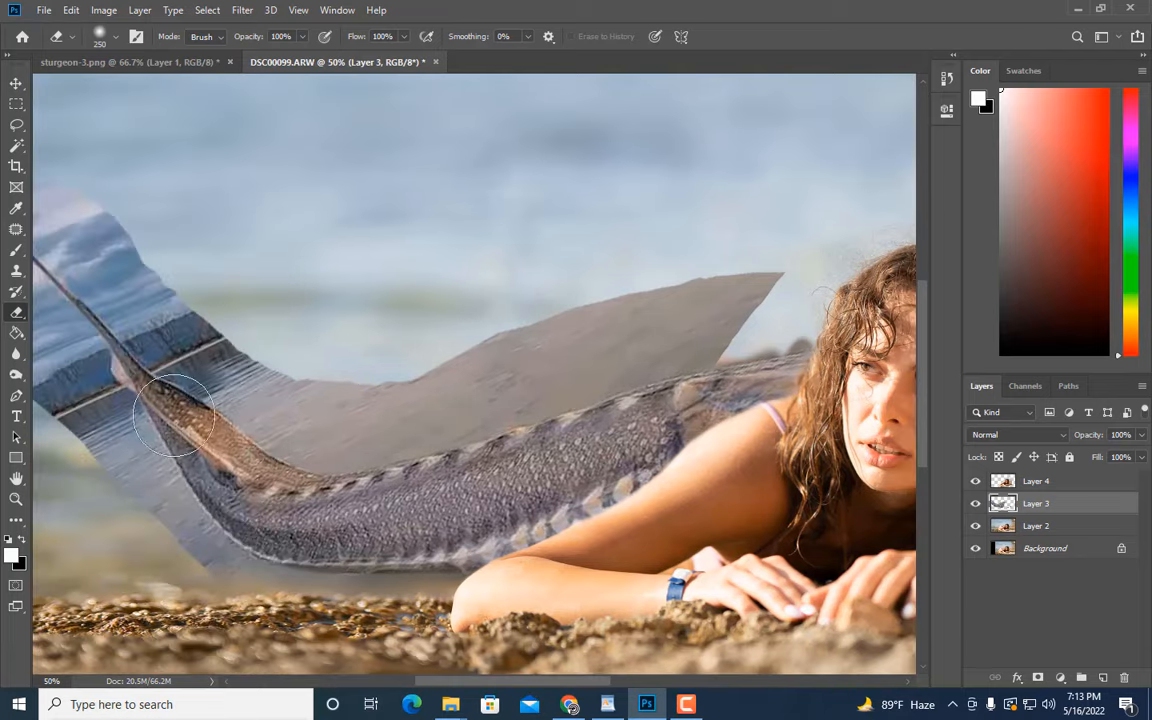
{"action": "scroll", "coordinate": [922, 538], "scroll_direction": "right", "scroll_amount": 4}
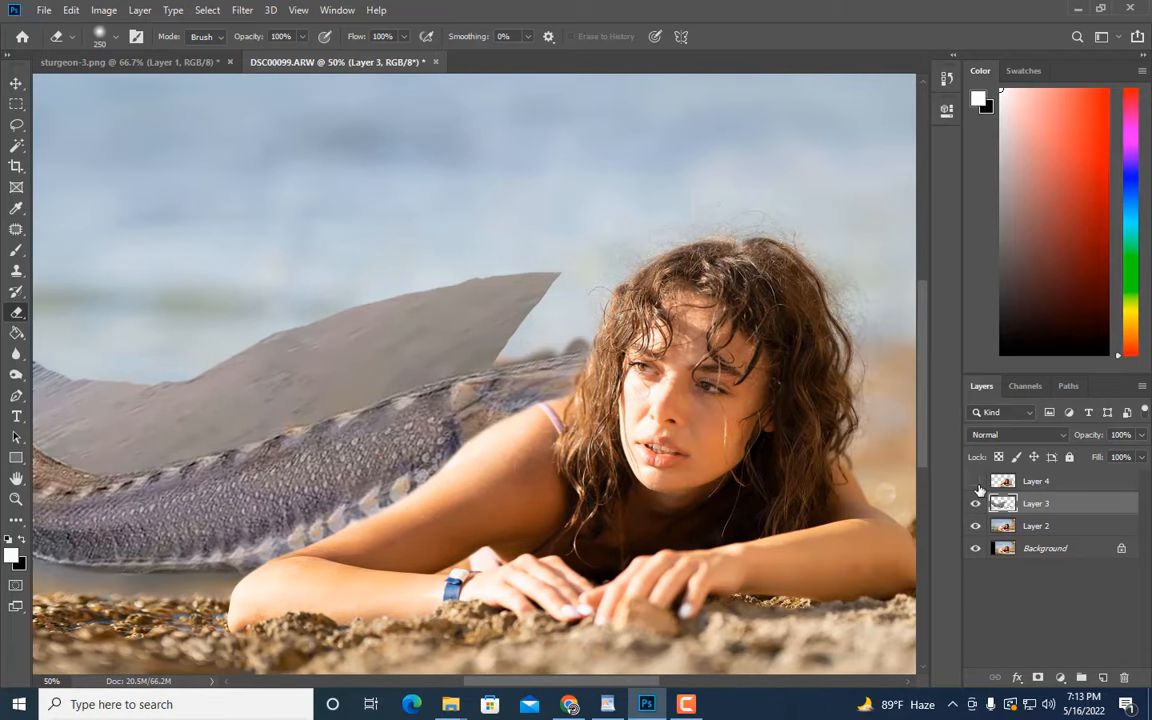
{"action": "left_click", "coordinate": [16, 395]}
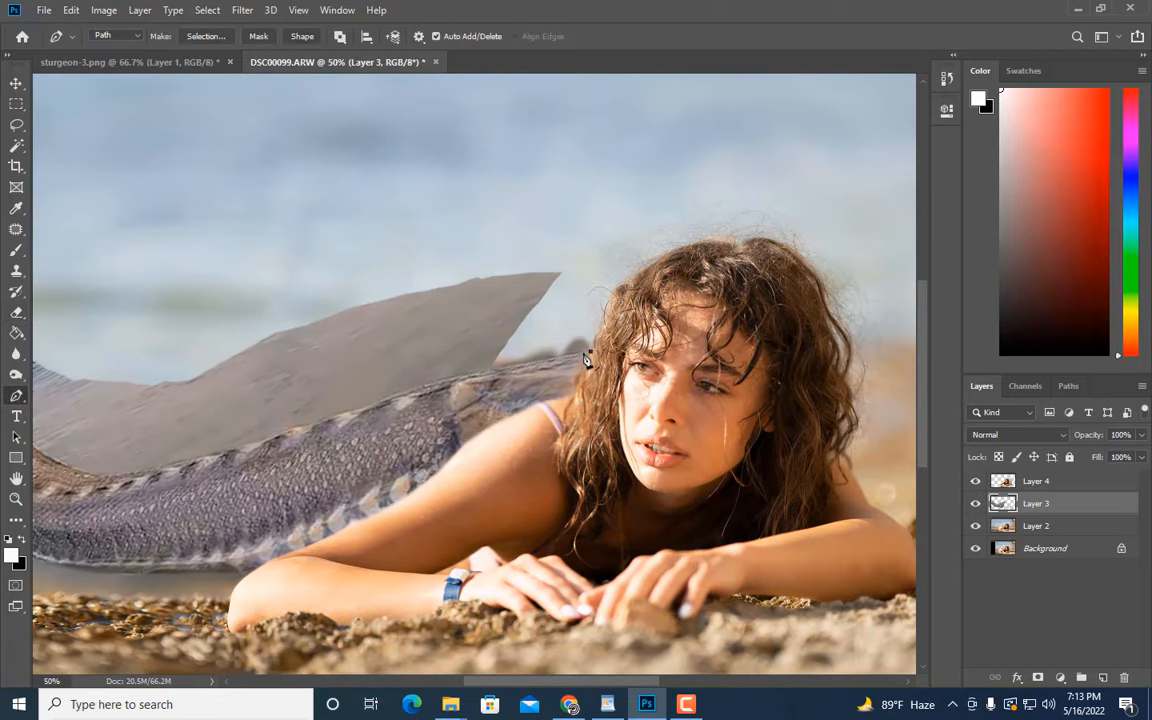
{"action": "left_click", "coordinate": [369, 406]}
{"action": "left_click", "coordinate": [183, 459]}
{"action": "left_click", "coordinate": [257, 443]}
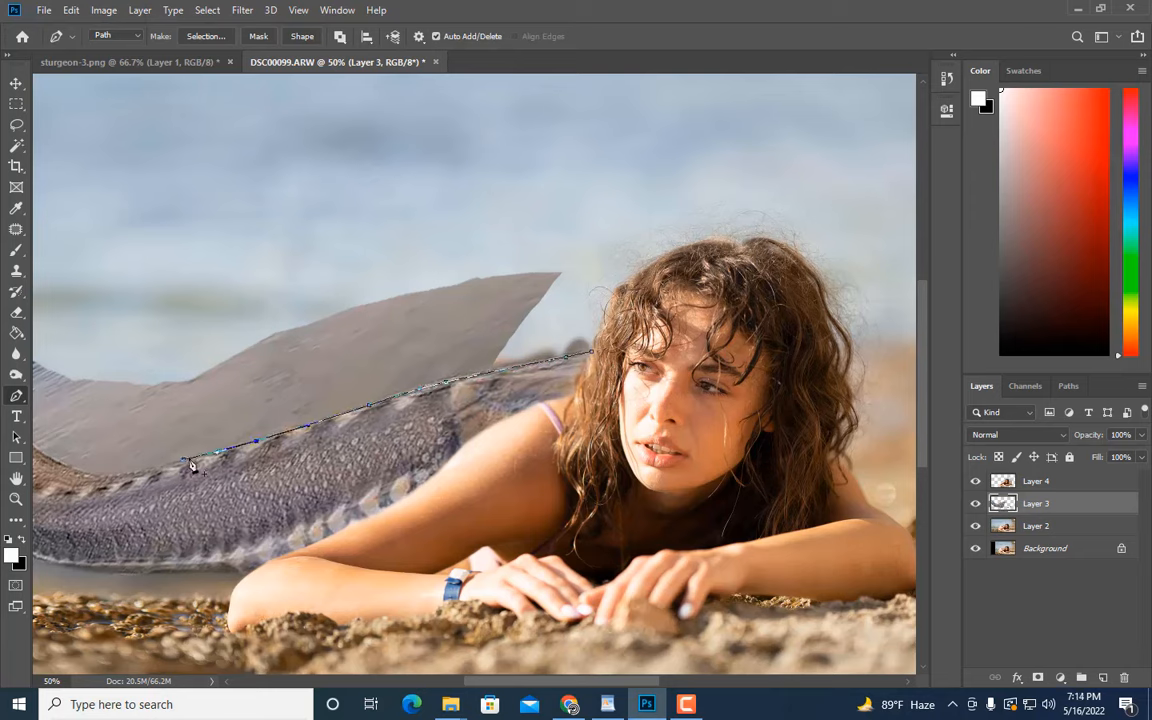
{"action": "left_click", "coordinate": [68, 466]}
Continue the Pen tool path on Layer 3 up the tail's upper edge and around its thin tip
{"action": "key", "text": "Down"}
{"action": "key", "text": "Down"}
{"action": "key", "text": "Down"}
{"action": "key", "text": "Down"}
{"action": "key", "text": "Down"}
{"action": "key", "text": "Down"}
{"action": "key", "text": "Down"}
{"action": "key", "text": "Down"}
{"action": "key", "text": "Down"}
{"action": "key", "text": "Down"}
{"action": "left_click_drag", "start_coordinate": [518, 683], "coordinate": [453, 683]}
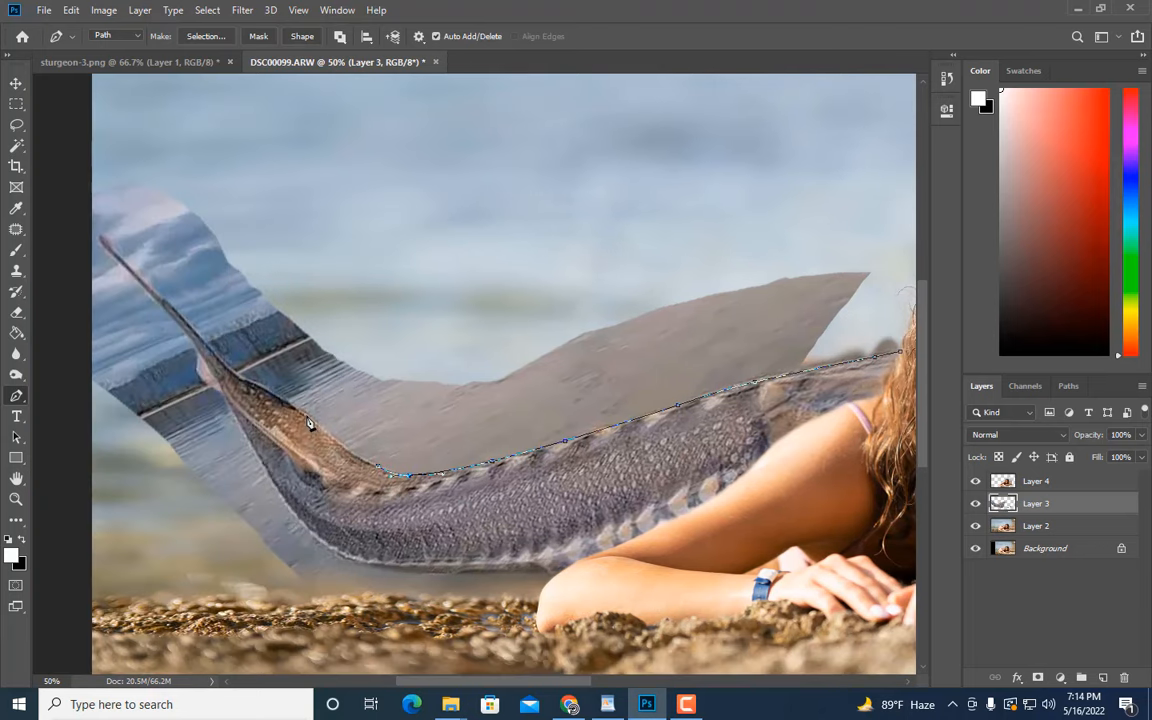
{"action": "left_click", "coordinate": [306, 414]}
{"action": "scroll", "coordinate": [212, 375], "scroll_direction": "up", "scroll_amount": 2}
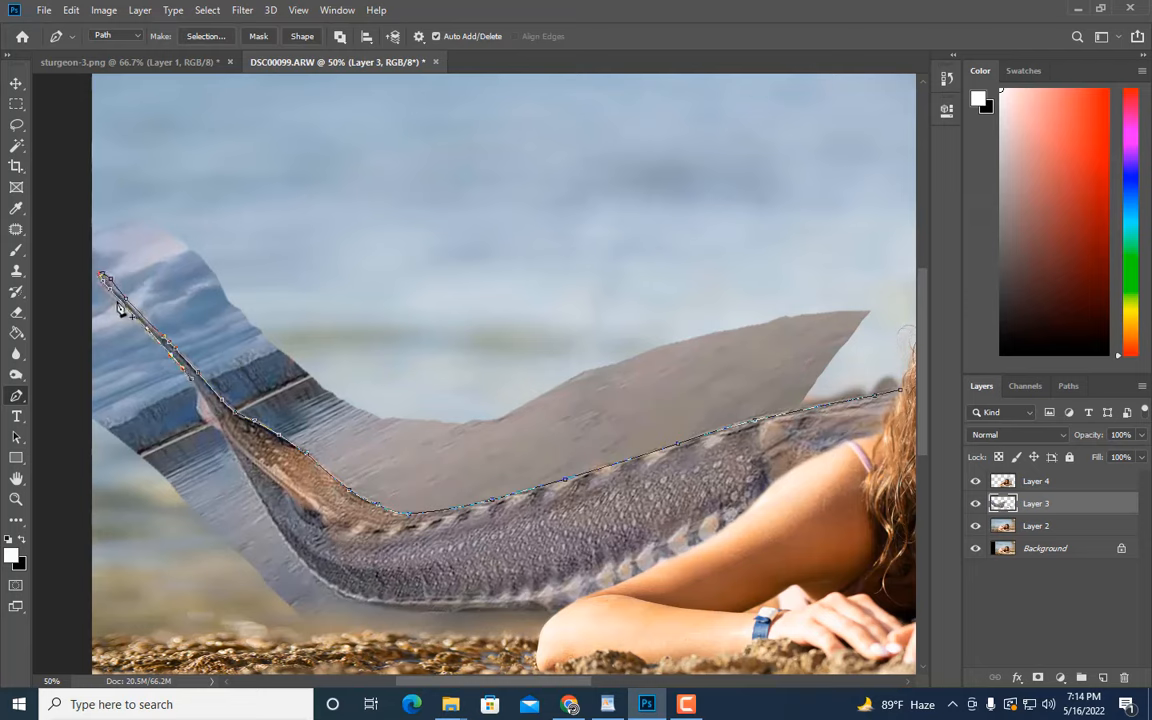
Extend the path down the tail's underside and along its lower edge to the woman's elbow
{"action": "scroll", "coordinate": [118, 310], "scroll_direction": "down", "scroll_amount": 3}
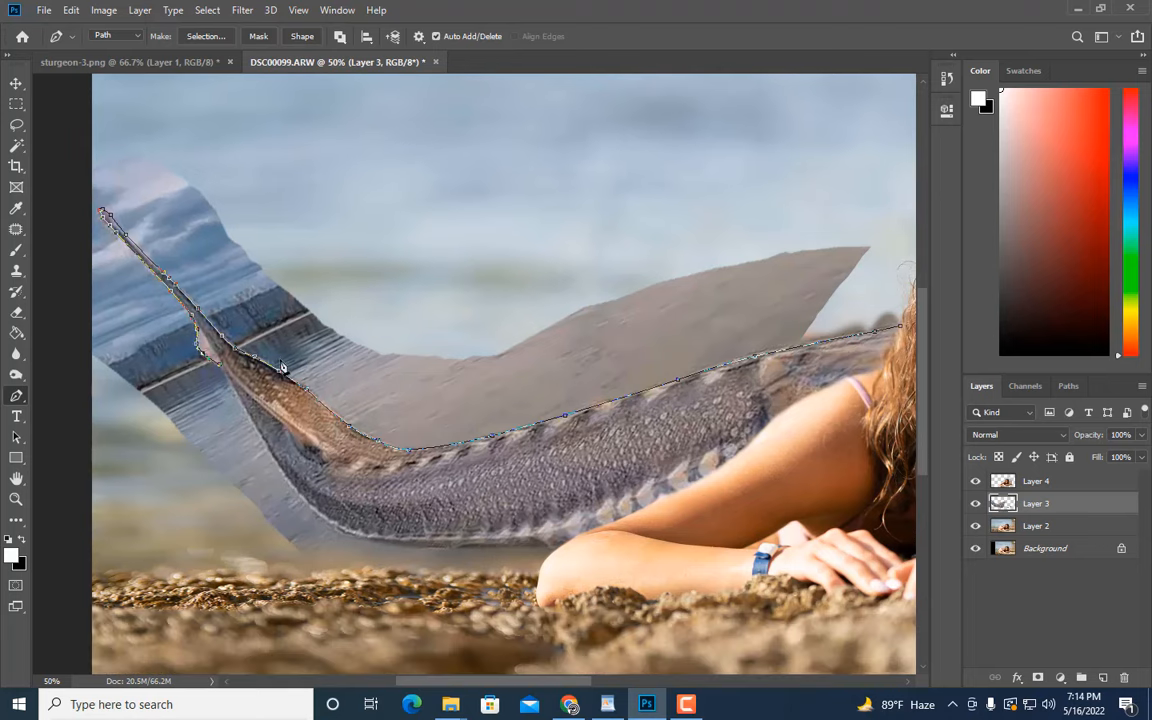
{"action": "scroll", "coordinate": [283, 368], "scroll_direction": "down", "scroll_amount": 4}
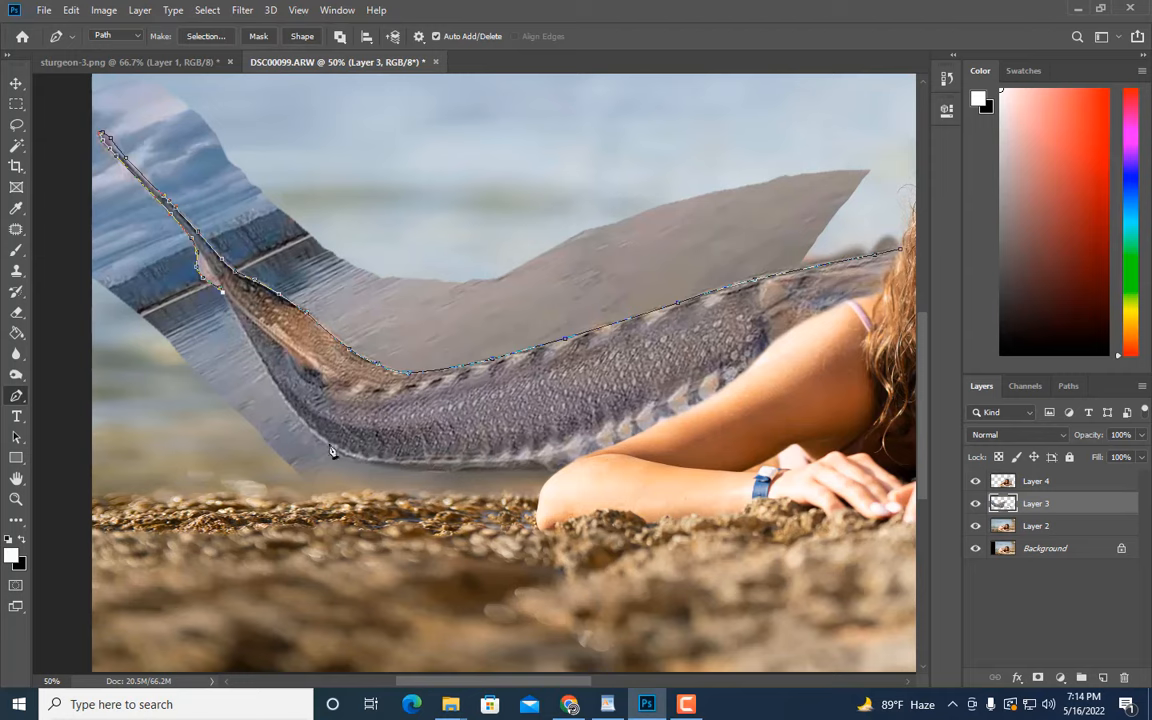
{"action": "left_click", "coordinate": [329, 444]}
{"action": "left_click_drag", "start_coordinate": [293, 393], "coordinate": [285, 396]}
{"action": "left_click", "coordinate": [566, 465]}
{"action": "left_click_drag", "start_coordinate": [398, 451], "coordinate": [392, 468]}
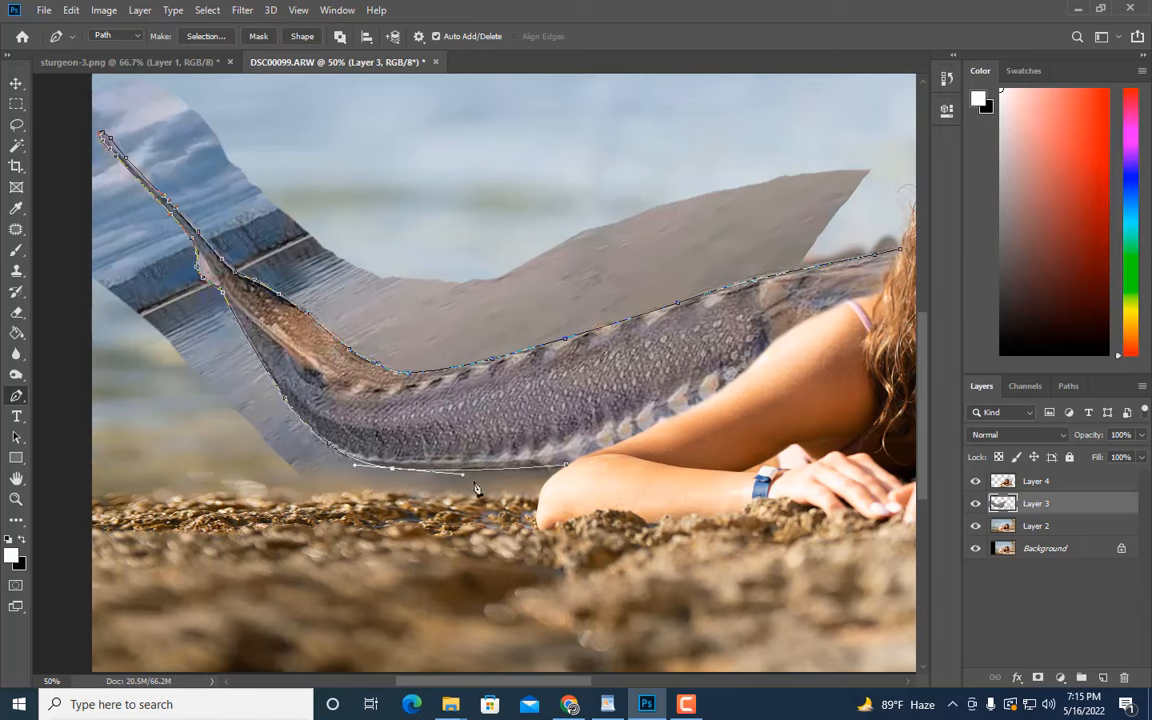
{"action": "left_click", "coordinate": [544, 468]}
Run the path from the elbow around the outside of the tail's backdrop and back to the woman's hair
{"action": "key", "text": "ctrl+minus"}
{"action": "left_click", "coordinate": [381, 580]}
{"action": "left_click", "coordinate": [175, 489]}
{"action": "key", "text": "ctrl+minus"}
{"action": "left_click", "coordinate": [81, 244]}
{"action": "left_click", "coordinate": [237, 234]}
{"action": "left_click", "coordinate": [525, 256]}
Convert the closed path to a selection and delete the backdrop around the tail from Layer 3
{"action": "right_click", "coordinate": [452, 277]}
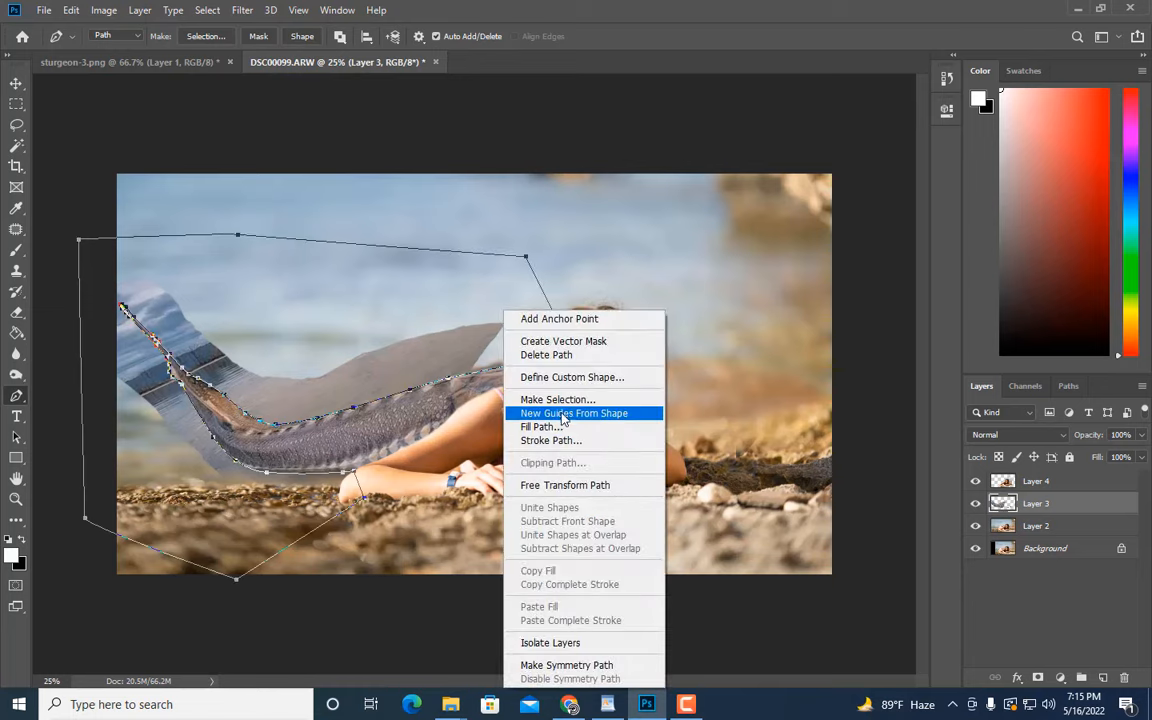
{"action": "left_click", "coordinate": [520, 396]}
{"action": "left_click", "coordinate": [718, 185]}
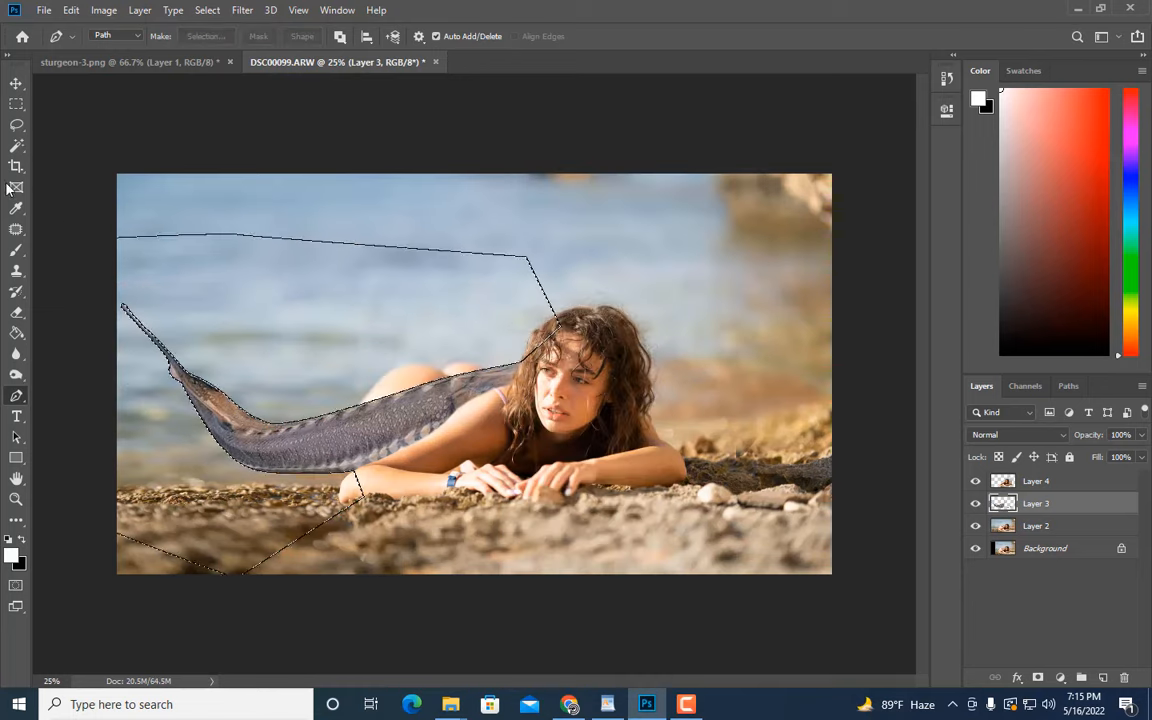
{"action": "key", "text": "m"}
Add a new empty layer above Layer 2 and hide Layer 3 to expose the woman's legs
{"action": "left_click", "coordinate": [1040, 526]}
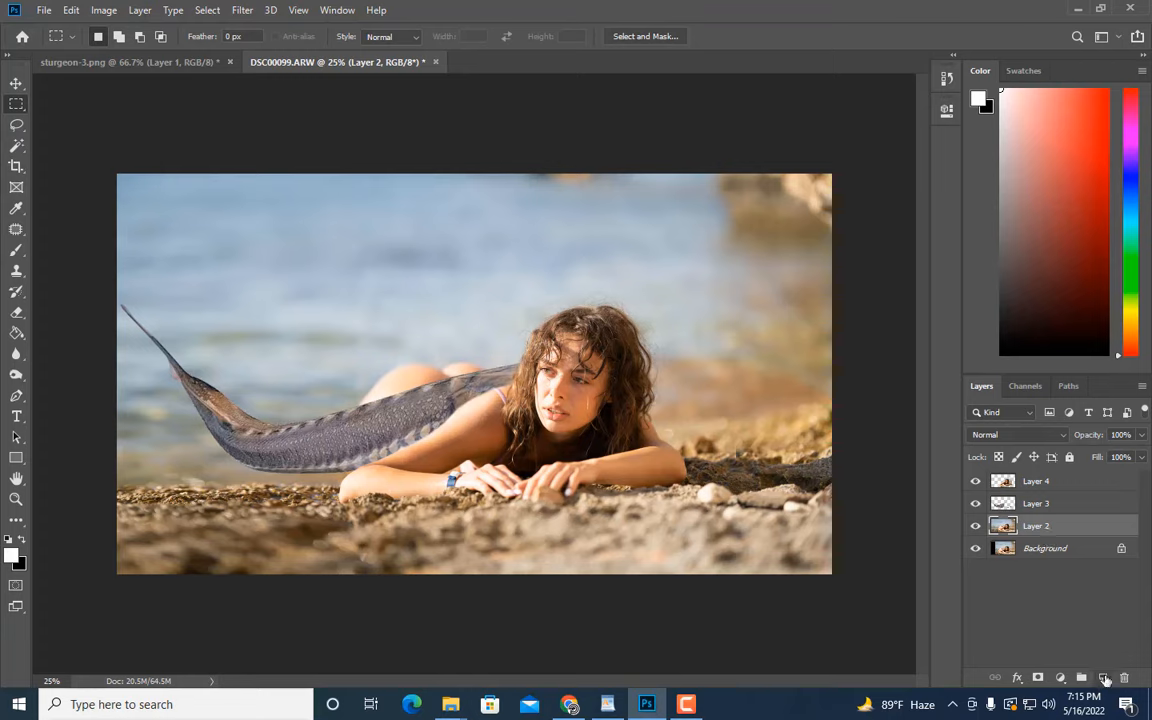
{"action": "left_click", "coordinate": [1104, 679]}
{"action": "key", "text": "s"}
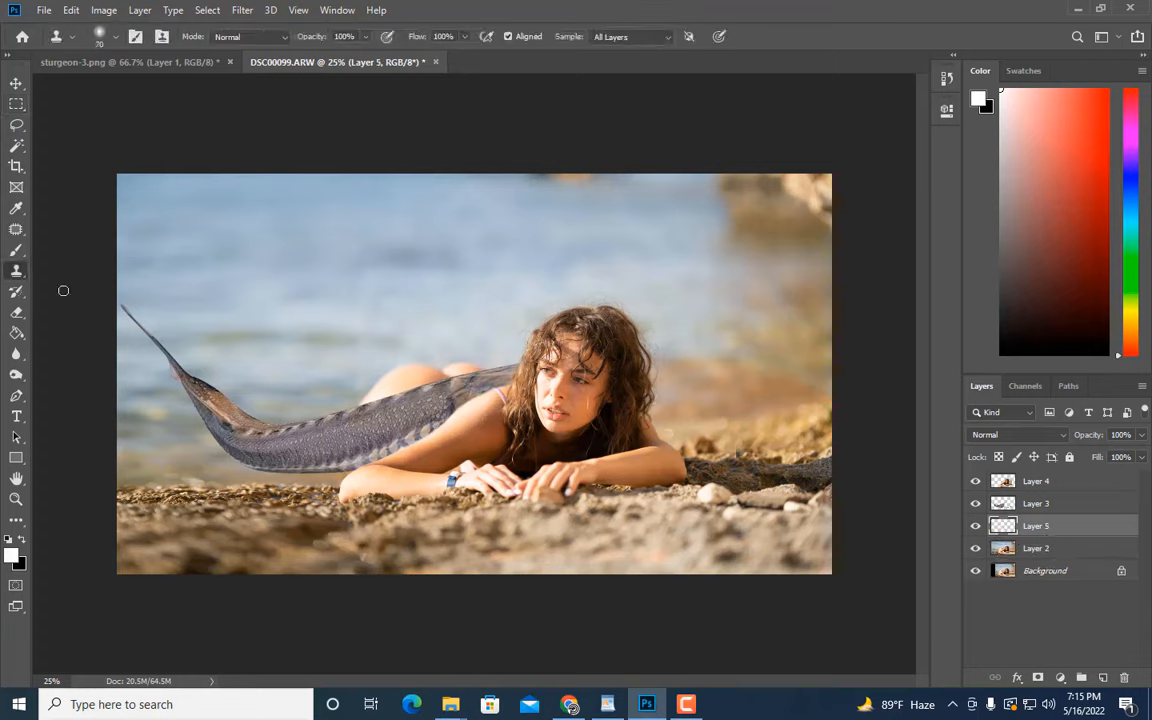
{"action": "left_click", "coordinate": [975, 504]}
Clone sampled water over the woman's hips and legs on the new layer, using a Clone Stamp of size 500
{"action": "key", "text": "bracketright"}
{"action": "key", "text": "bracketright"}
{"action": "key", "text": "bracketright"}
{"action": "key", "text": "bracketright"}
{"action": "key", "text": "bracketright"}
{"action": "key", "text": "bracketright"}
{"action": "key", "text": "bracketright"}
{"action": "key", "text": "bracketright"}
{"action": "key", "text": "bracketright"}
{"action": "key", "text": "bracketright"}
{"action": "key", "text": "bracketright"}
{"action": "left_click", "coordinate": [288, 385], "text": "alt"}
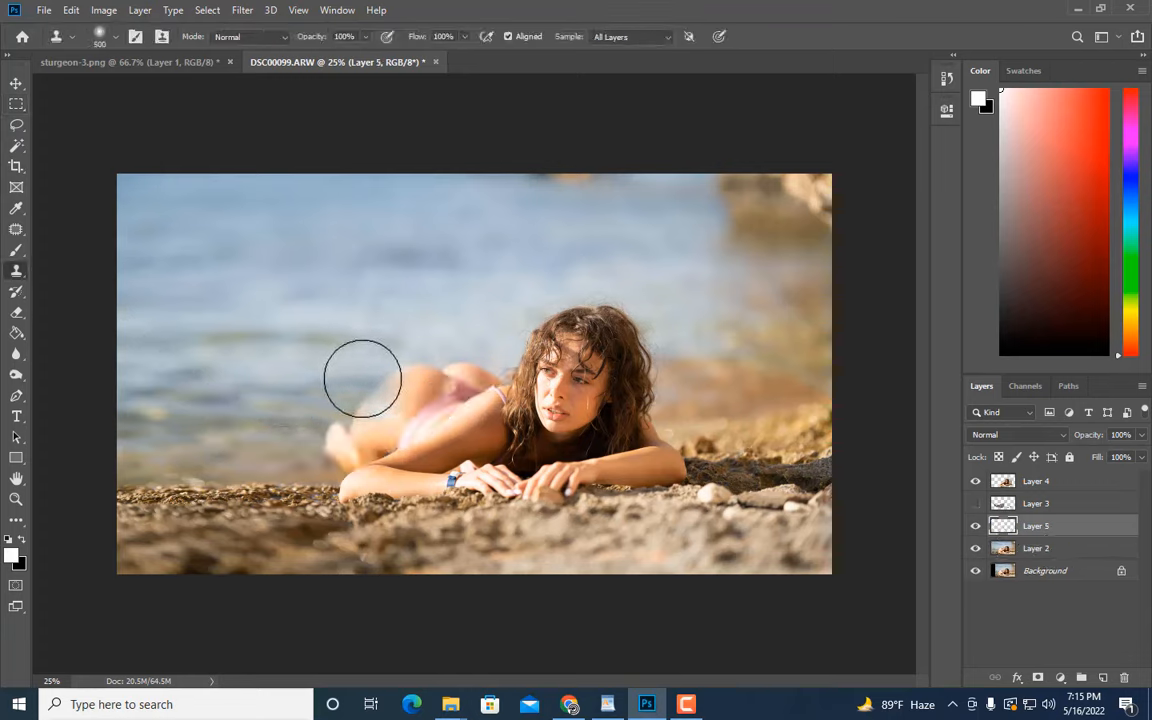
{"action": "left_click_drag", "start_coordinate": [357, 389], "coordinate": [457, 374]}
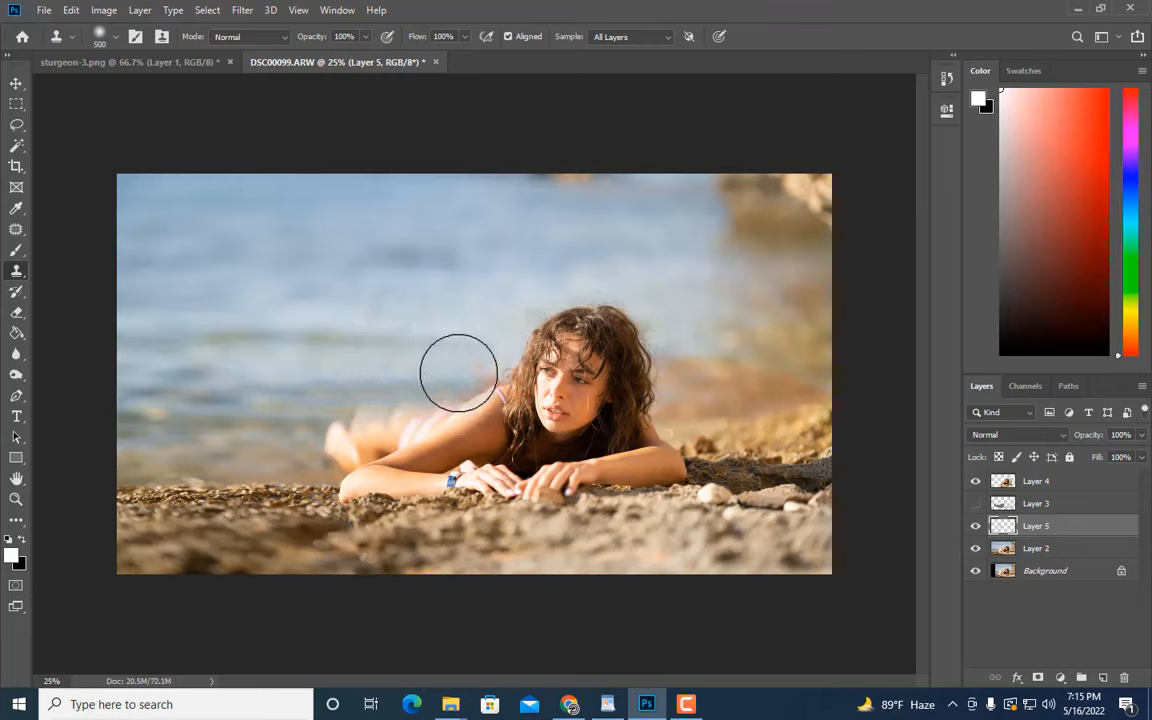
{"action": "key", "text": "bracketleft"}
{"action": "key", "text": "bracketleft"}
{"action": "key", "text": "bracketleft"}
{"action": "key", "text": "bracketright"}
{"action": "key", "text": "bracketright"}
{"action": "key", "text": "bracketright"}
Show Layer 3 again and compare the image with and without the tail
{"action": "left_click", "coordinate": [975, 504]}
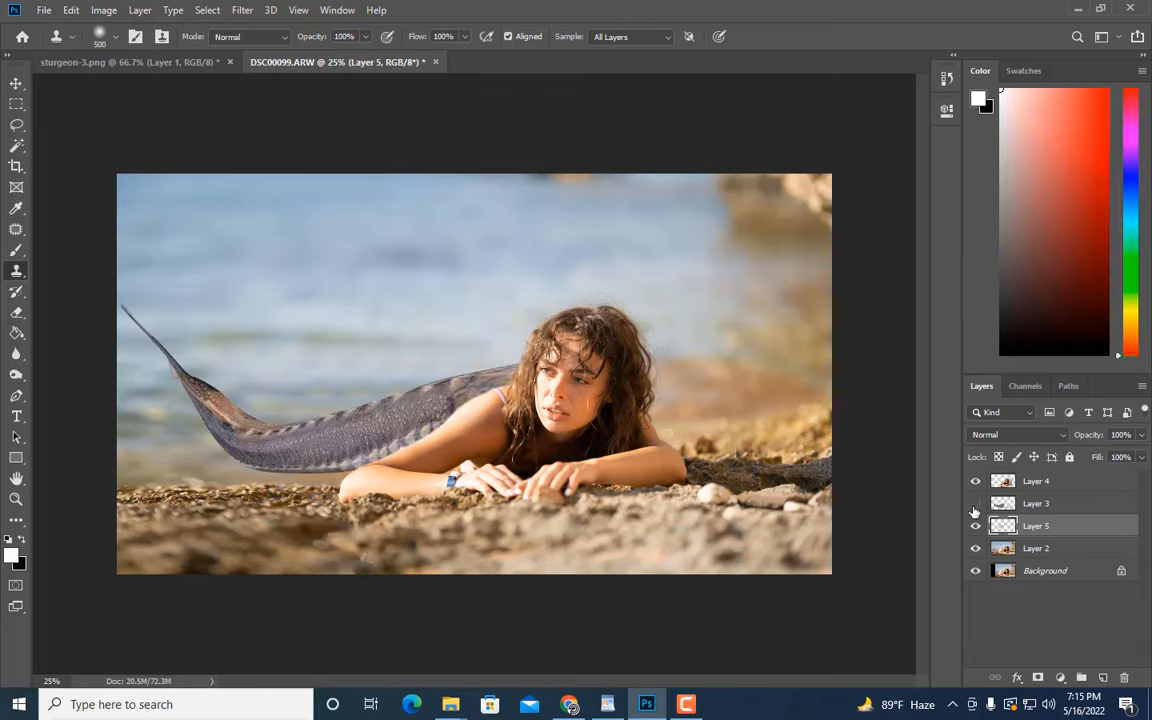
{"action": "left_click", "coordinate": [975, 504]}
{"action": "left_click", "coordinate": [975, 504]}
{"action": "left_click", "coordinate": [975, 504]}
{"action": "left_click", "coordinate": [975, 504]}
{"action": "key", "text": "ctrl+minus"}
{"action": "key", "text": "ctrl+minus"}
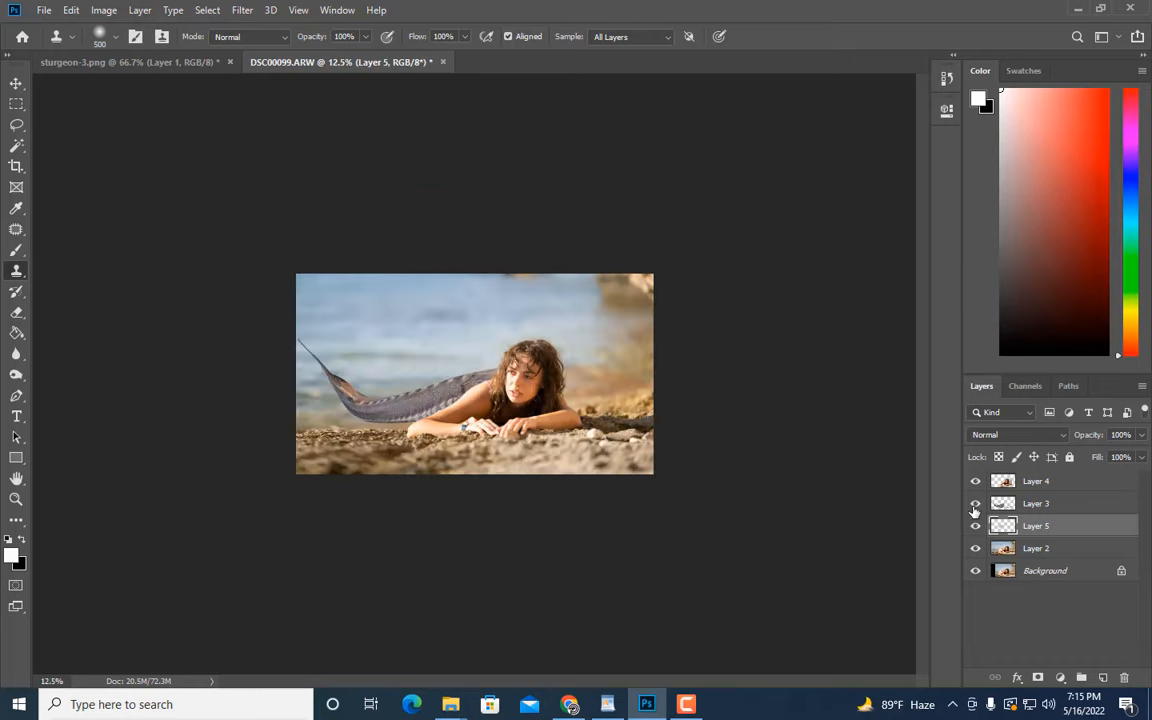
Open Layer 3 in Liquify and push the thick front of the fish body outward with an enlarged Forward Warp brush
{"action": "left_click", "coordinate": [1060, 505]}
{"action": "left_click", "coordinate": [237, 14]}
{"action": "left_click", "coordinate": [268, 134]}
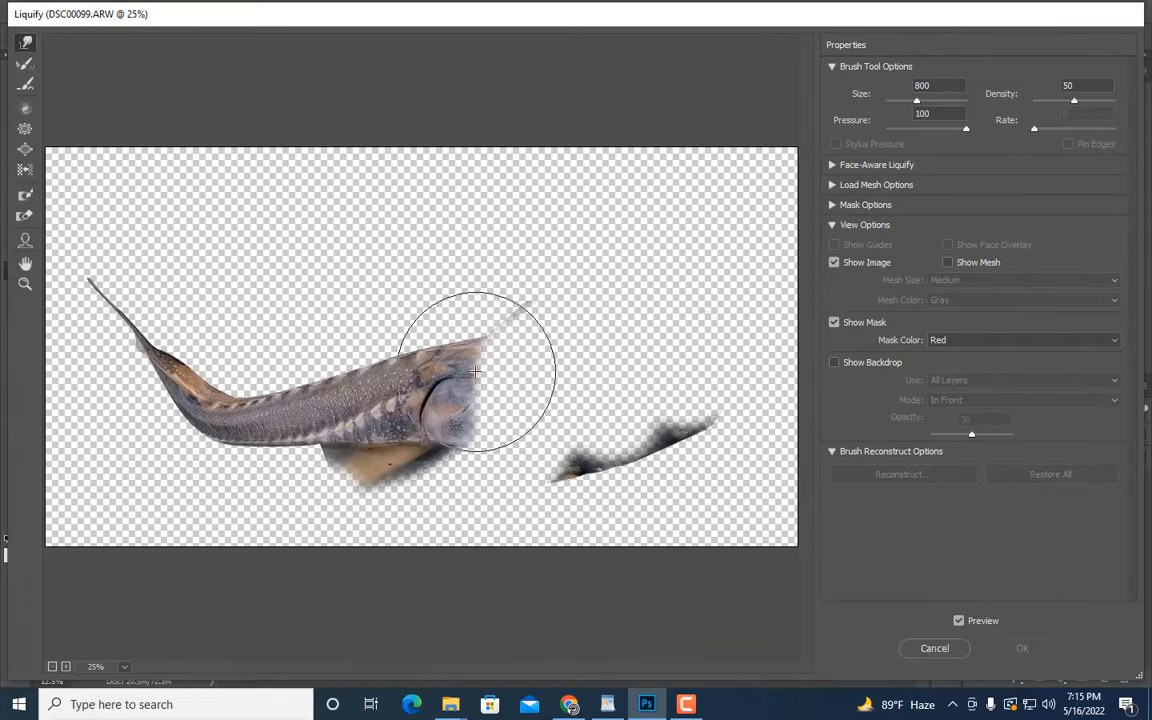
{"action": "key", "text": "bracketright"}
{"action": "key", "text": "bracketright"}
{"action": "key", "text": "bracketright"}
{"action": "key", "text": "bracketright"}
{"action": "key", "text": "bracketright"}
{"action": "key", "text": "bracketright"}
{"action": "key", "text": "bracketright"}
{"action": "key", "text": "bracketright"}
{"action": "key", "text": "bracketright"}
{"action": "key", "text": "bracketright"}
{"action": "left_click_drag", "start_coordinate": [397, 391], "coordinate": [410, 385]}
{"action": "left_click_drag", "start_coordinate": [419, 379], "coordinate": [424, 378]}
Bulge the fish body's upper back upward in Liquify with a brush of size 1500
{"action": "key", "text": "bracketleft"}
{"action": "key", "text": "bracketleft"}
{"action": "key", "text": "bracketleft"}
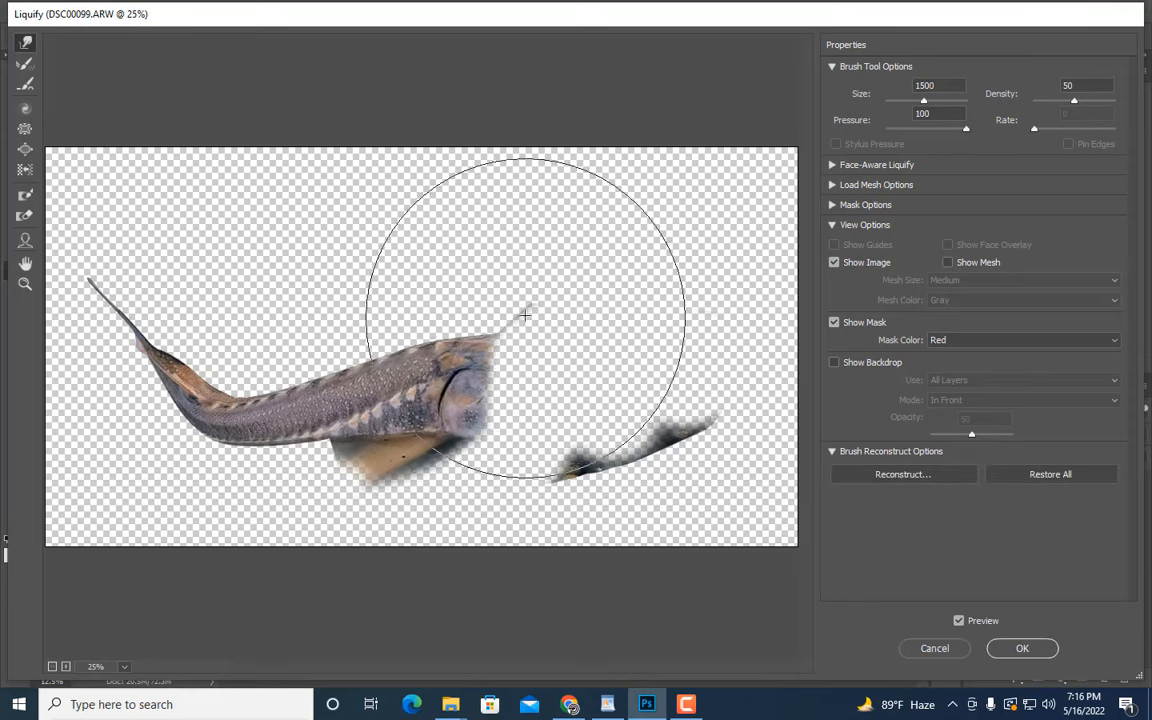
{"action": "key", "text": "bracketleft"}
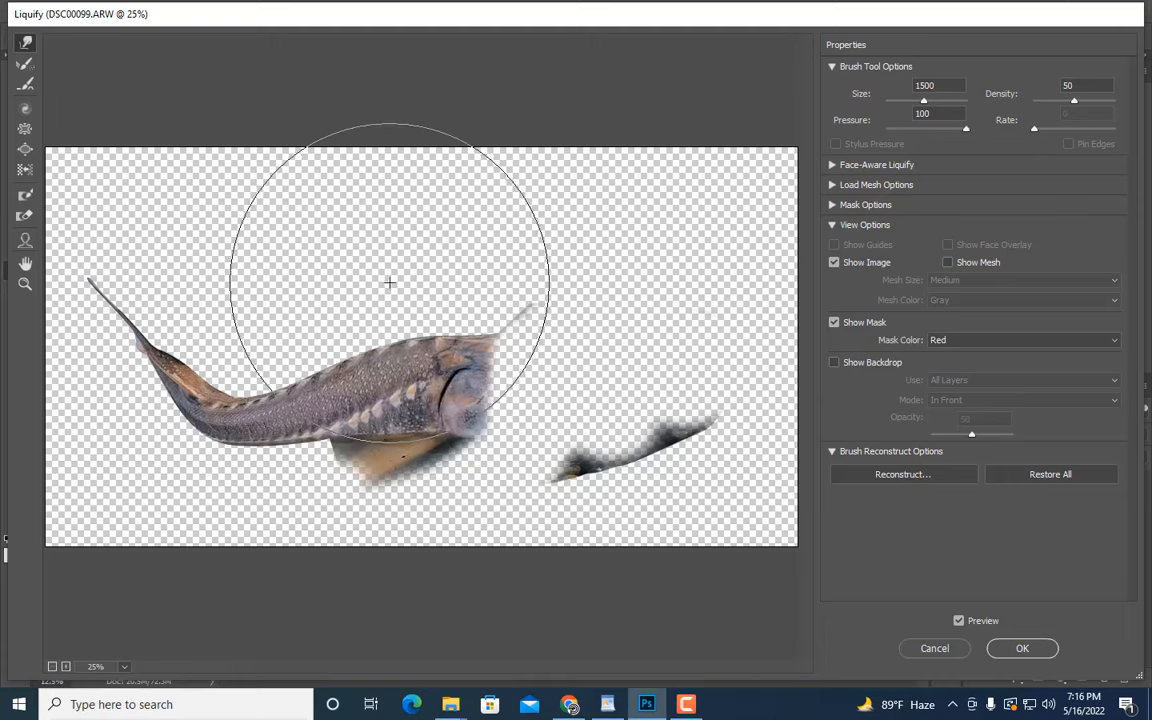
Push the tail's lower edge downward with a Liquify brush of size 800 and apply the filter
{"action": "key", "text": "bracketleft"}
{"action": "key", "text": "bracketleft"}
{"action": "key", "text": "bracketleft"}
{"action": "key", "text": "bracketleft"}
{"action": "key", "text": "bracketleft"}
{"action": "key", "text": "bracketleft"}
{"action": "key", "text": "bracketleft"}
{"action": "key", "text": "bracketleft"}
{"action": "key", "text": "bracketleft"}
{"action": "key", "text": "bracketleft"}
{"action": "key", "text": "bracketleft"}
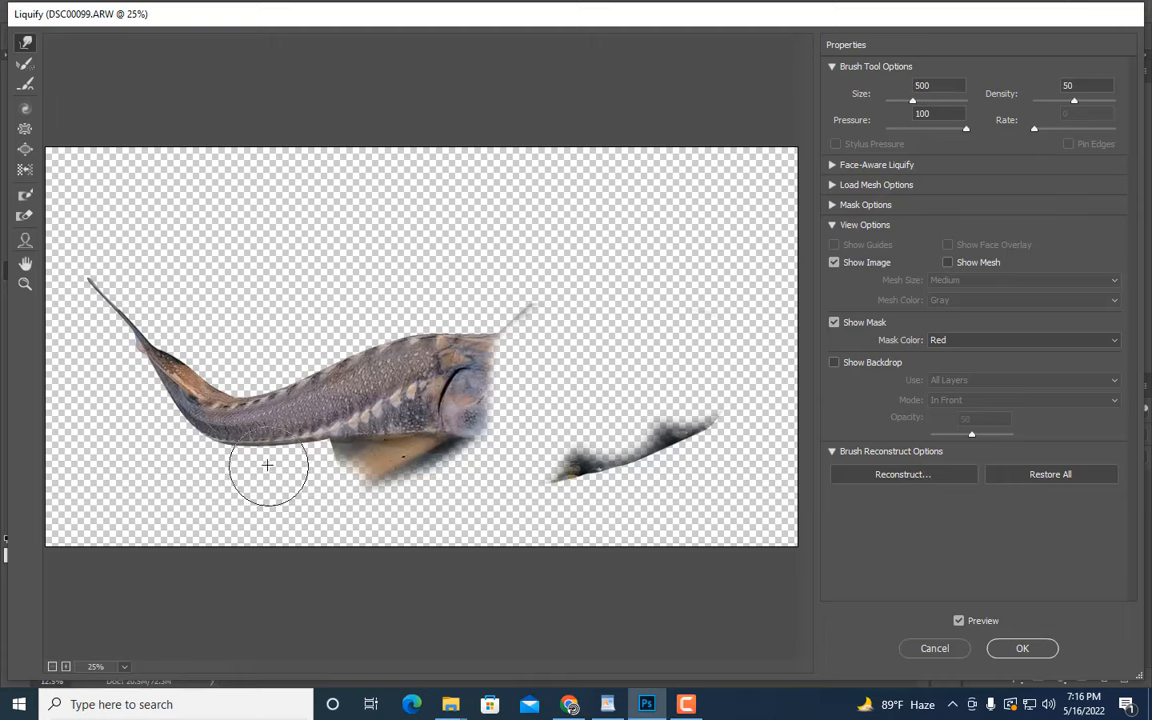
{"action": "key", "text": "bracketright"}
{"action": "key", "text": "bracketright"}
{"action": "key", "text": "bracketright"}
{"action": "key", "text": "bracketright"}
{"action": "key", "text": "bracketright"}
{"action": "left_click_drag", "start_coordinate": [260, 463], "coordinate": [276, 476]}
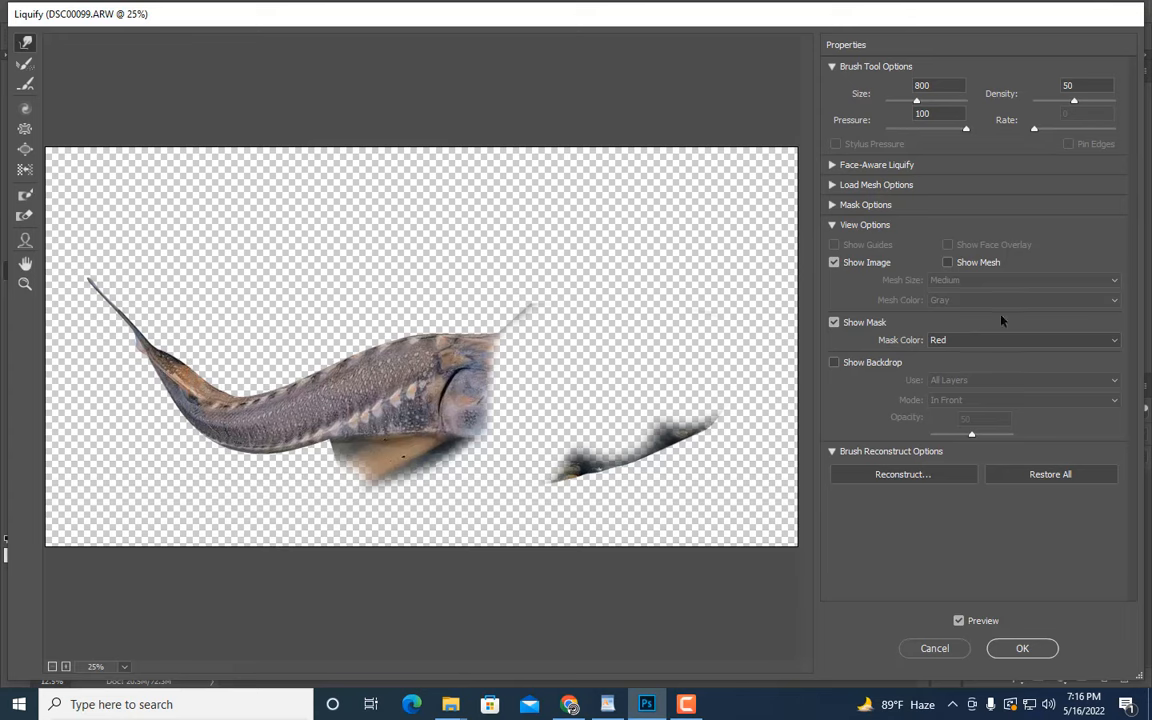
{"action": "left_click", "coordinate": [1022, 648]}
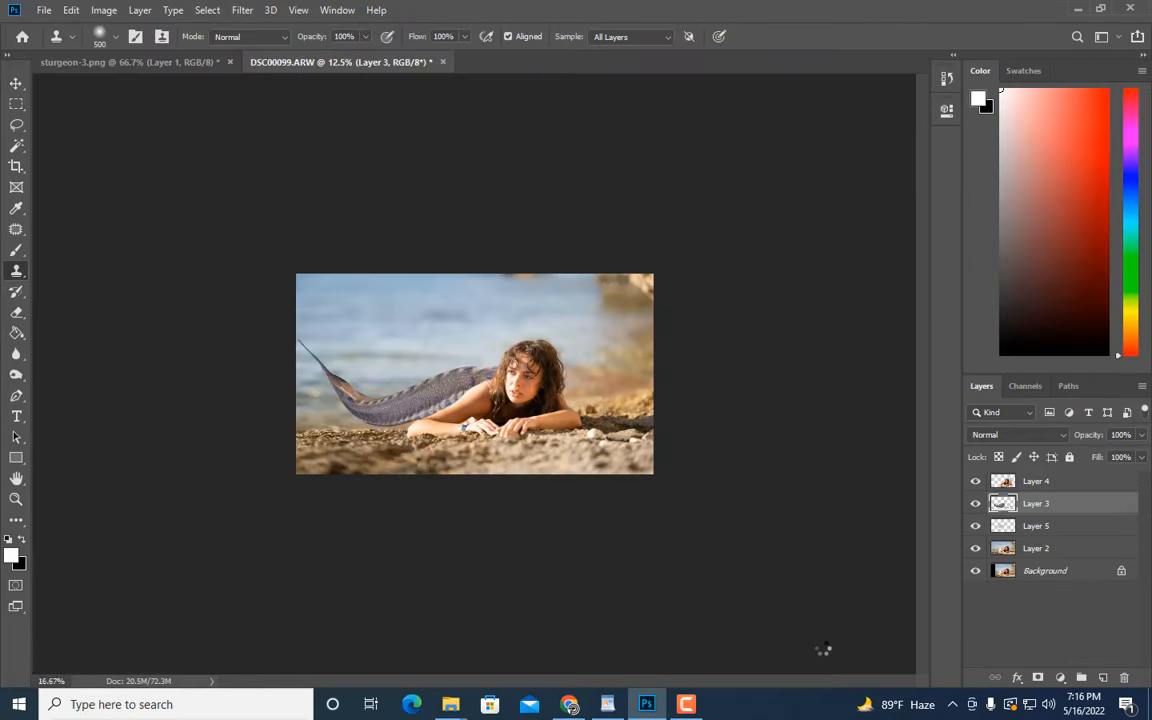
Convert Layer 3 to a smart object and nudge the tail slightly with Free Transform
{"action": "key", "text": "ctrl+plus"}
{"action": "key", "text": "ctrl+plus"}
{"action": "right_click", "coordinate": [1056, 504]}
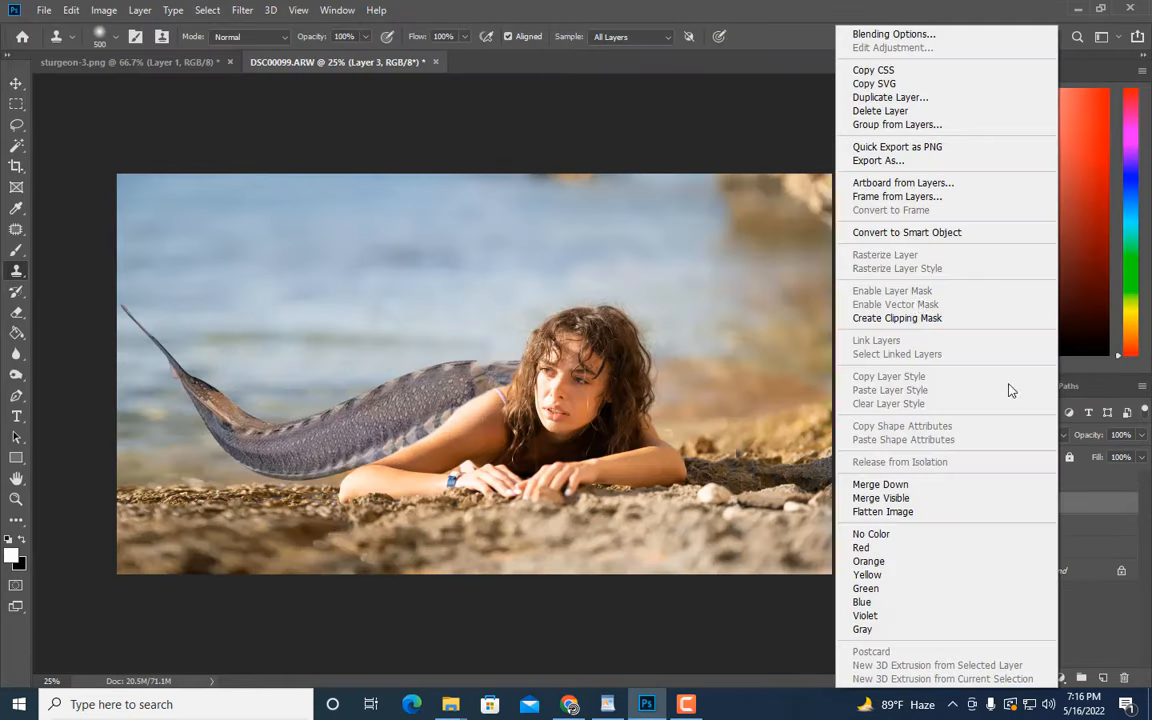
{"action": "left_click", "coordinate": [929, 242]}
{"action": "key", "text": "ctrl+t"}
{"action": "key", "text": "Right"}
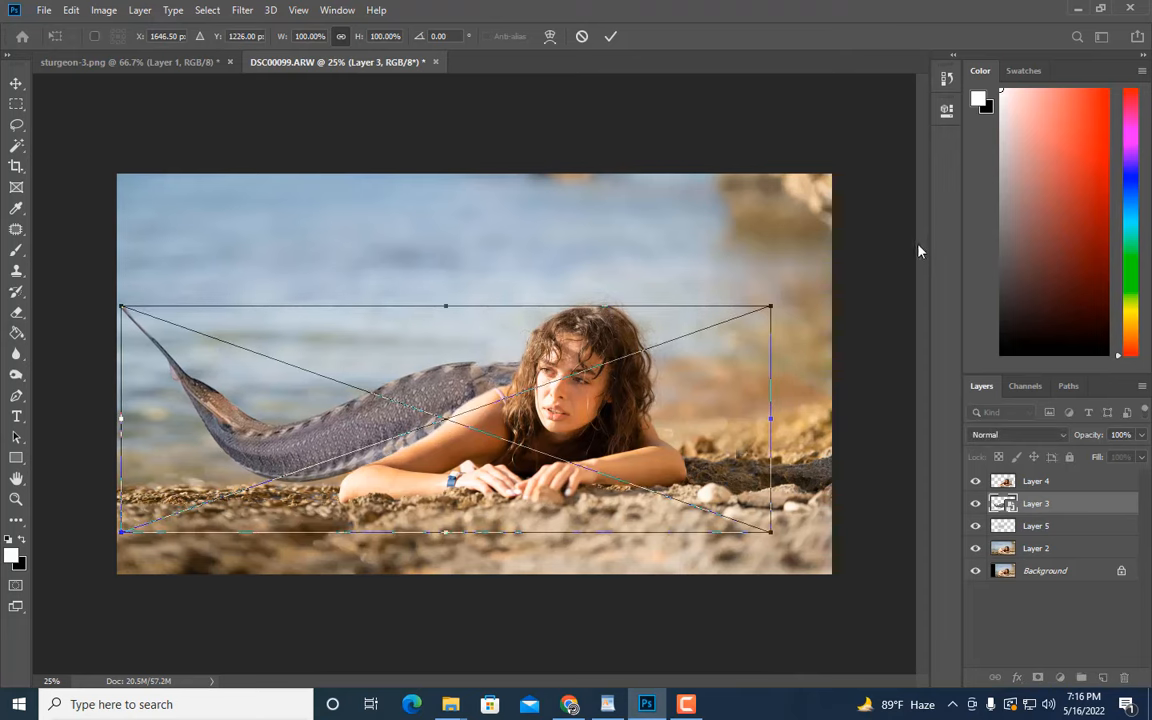
{"action": "key", "text": "Return"}
Rasterize Layer 3 and copy a lassoed patch of scales beside the woman's arm to a new layer
{"action": "key", "text": "s"}
{"action": "right_click", "coordinate": [1040, 504]}
{"action": "left_click", "coordinate": [908, 292]}
{"action": "left_click", "coordinate": [16, 128]}
{"action": "mouse_move", "coordinate": [365, 428]}
{"action": "left_mouse_down"}
{"action": "mouse_move", "coordinate": [464, 428]}
{"action": "mouse_move", "coordinate": [335, 435]}
{"action": "left_mouse_up"}
{"action": "key", "text": "ctrl+j"}
Convert Layer 6 to a smart object and transform the copied scales to extend the tail toward the woman's hair
{"action": "right_click", "coordinate": [1037, 508]}
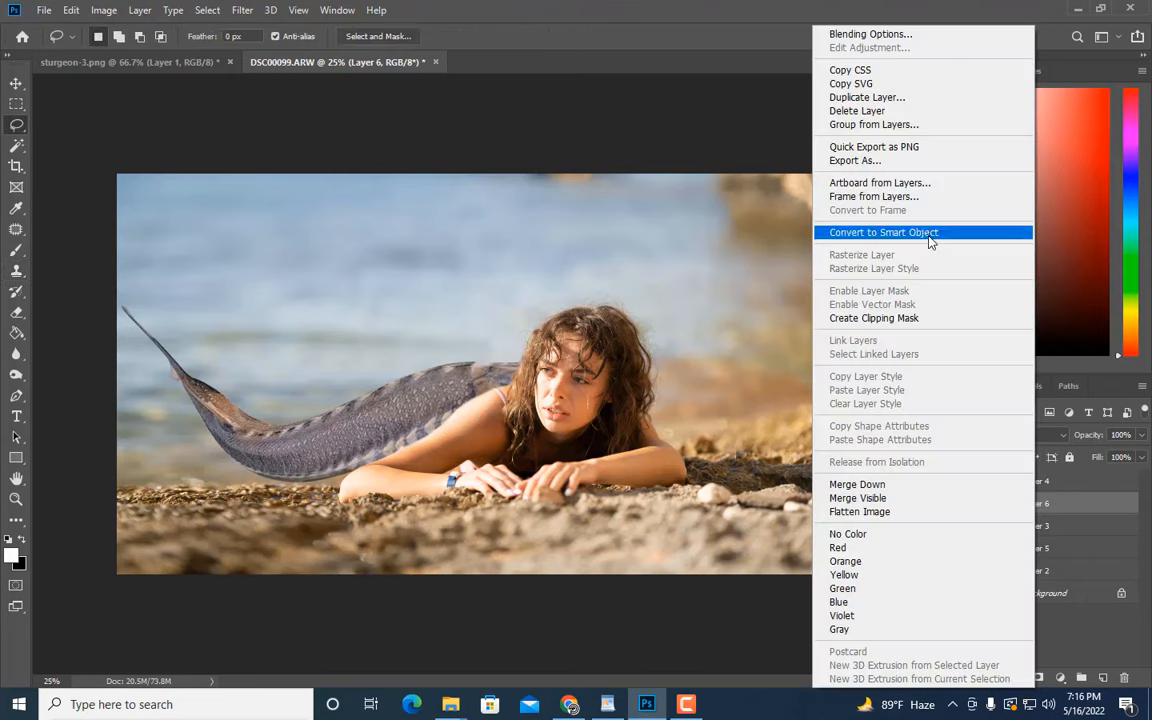
{"action": "left_click", "coordinate": [880, 228]}
{"action": "key", "text": "ctrl+t"}
{"action": "left_click_drag", "start_coordinate": [435, 395], "coordinate": [493, 375]}
{"action": "key", "text": "Return"}
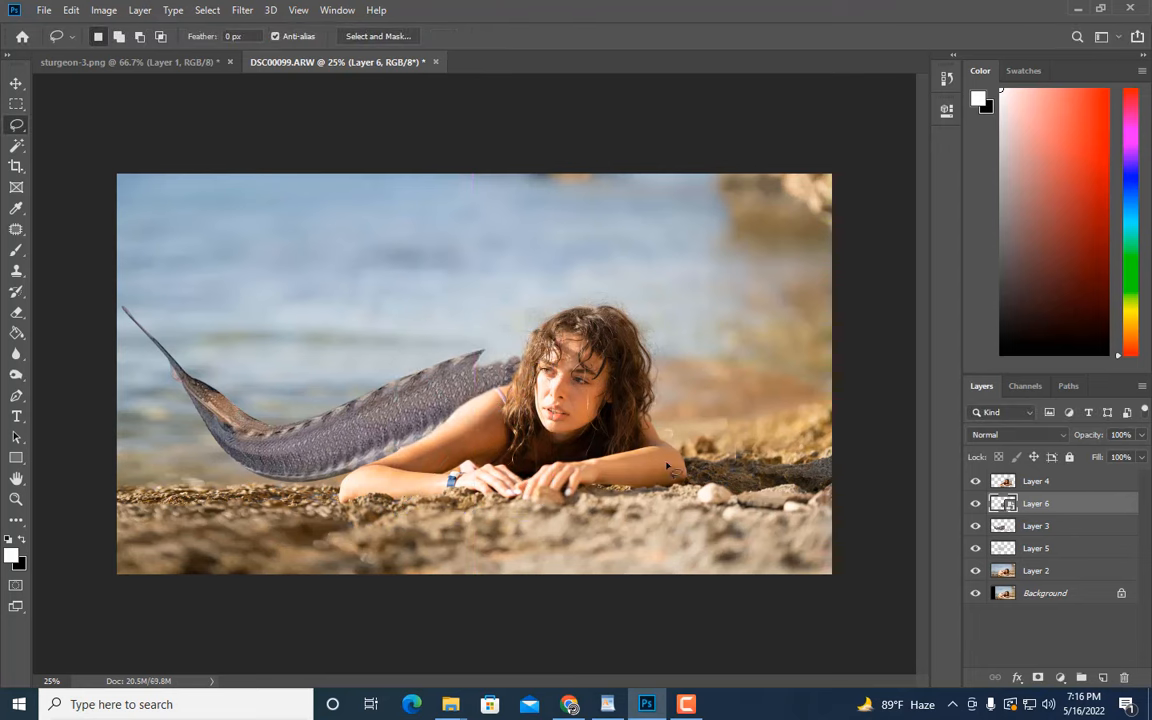
{"action": "key", "text": "ctrl+t"}
{"action": "left_click_drag", "start_coordinate": [638, 394], "coordinate": [635, 409]}
{"action": "key", "text": "Return"}
Rasterize Layer 6 and blend its edge into the tail above the woman's arm, using an eraser down to 150
{"action": "key", "text": "ctrl+plus"}
{"action": "key", "text": "ctrl+plus"}
{"action": "right_click", "coordinate": [1036, 503]}
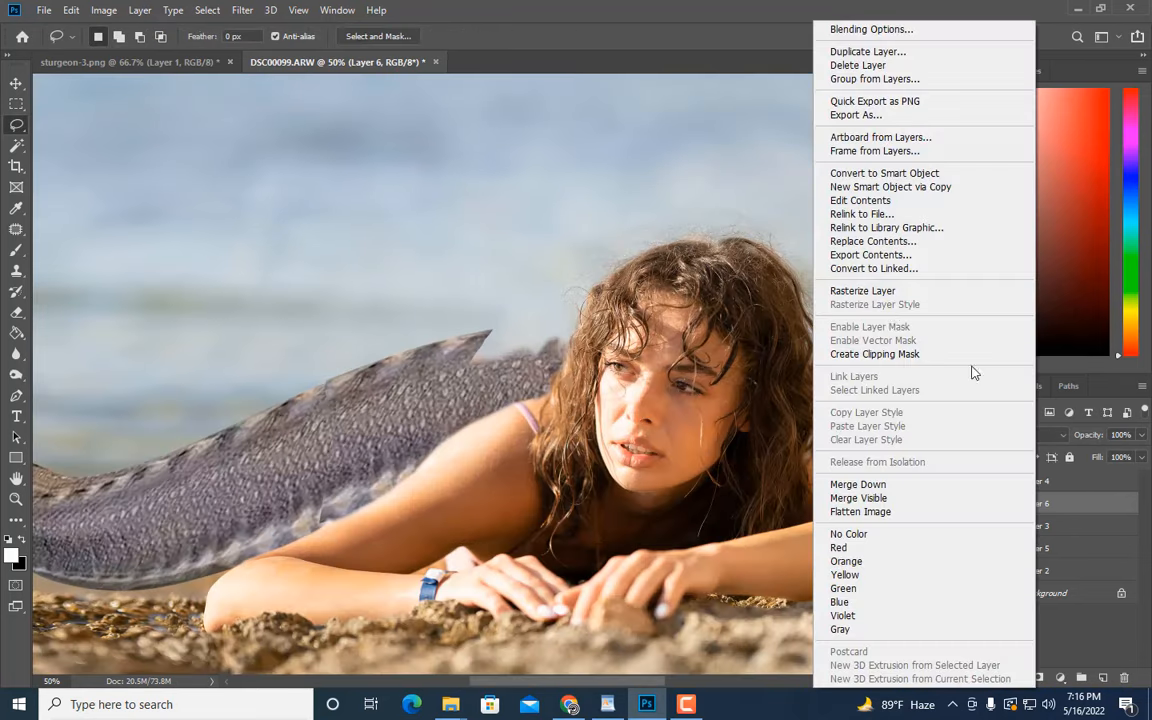
{"action": "left_click", "coordinate": [836, 262]}
{"action": "key", "text": "e"}
{"action": "key", "text": "bracketleft"}
{"action": "key", "text": "bracketleft"}
{"action": "key", "text": "bracketleft"}
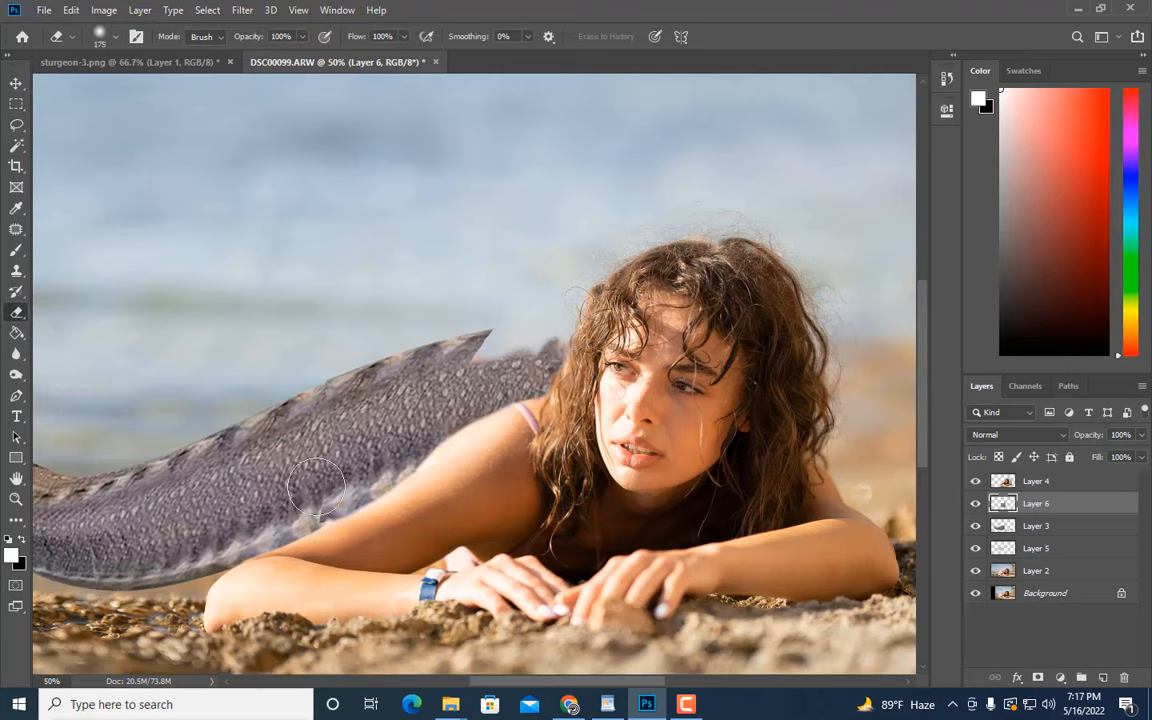
{"action": "left_click", "coordinate": [976, 503]}
{"action": "left_click", "coordinate": [976, 503]}
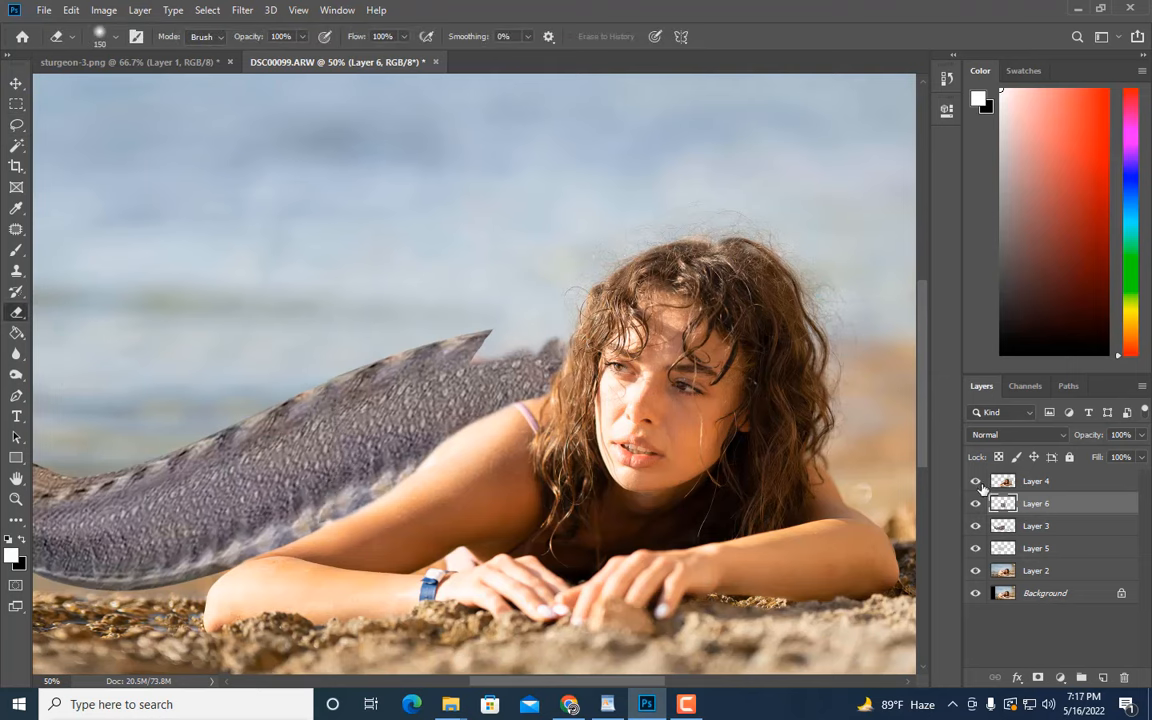
Erase the leftover background beside the woman's hair and shoulder on Layer 4, using an eraser as small as 25
{"action": "left_click", "coordinate": [1036, 481]}
{"action": "key", "text": "bracketleft"}
{"action": "key", "text": "bracketleft"}
{"action": "key", "text": "bracketleft"}
{"action": "key", "text": "bracketleft"}
{"action": "key", "text": "bracketleft"}
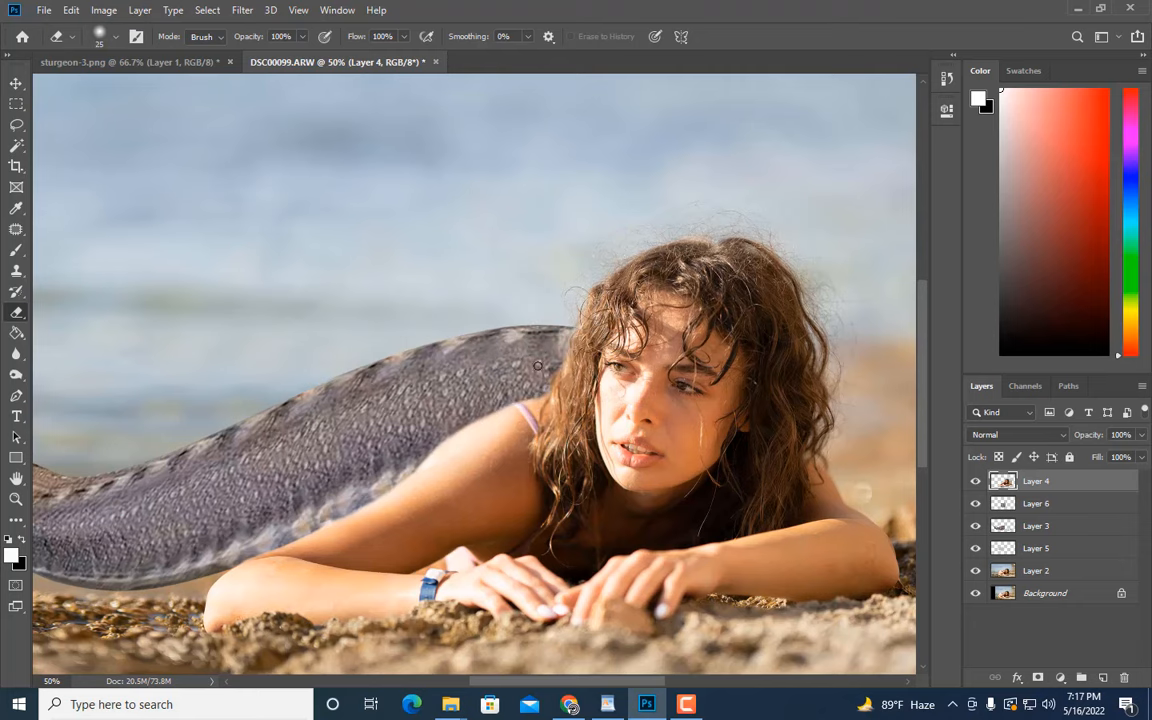
{"action": "key", "text": "ctrl+minus"}
{"action": "key", "text": "ctrl+minus"}
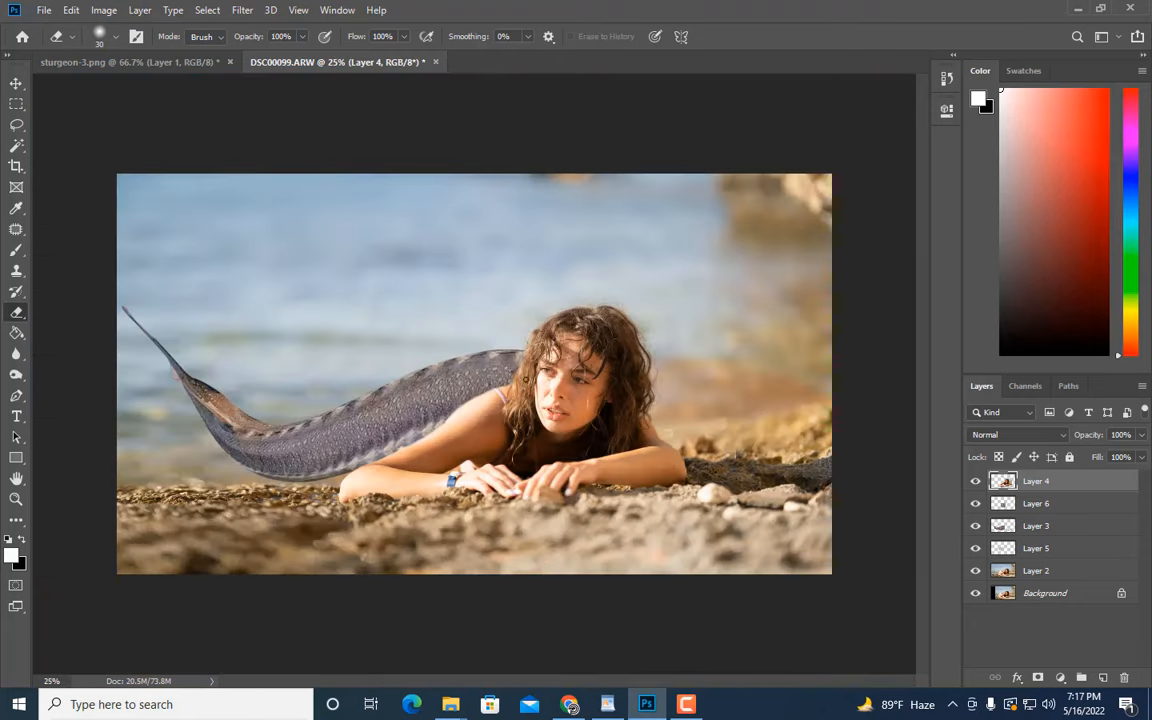
Convert Layer 6 to a smart object and try adjusting the scale patch with Free Transform
{"action": "left_click", "coordinate": [976, 508]}
{"action": "right_click", "coordinate": [1037, 503]}
{"action": "left_click", "coordinate": [921, 238]}
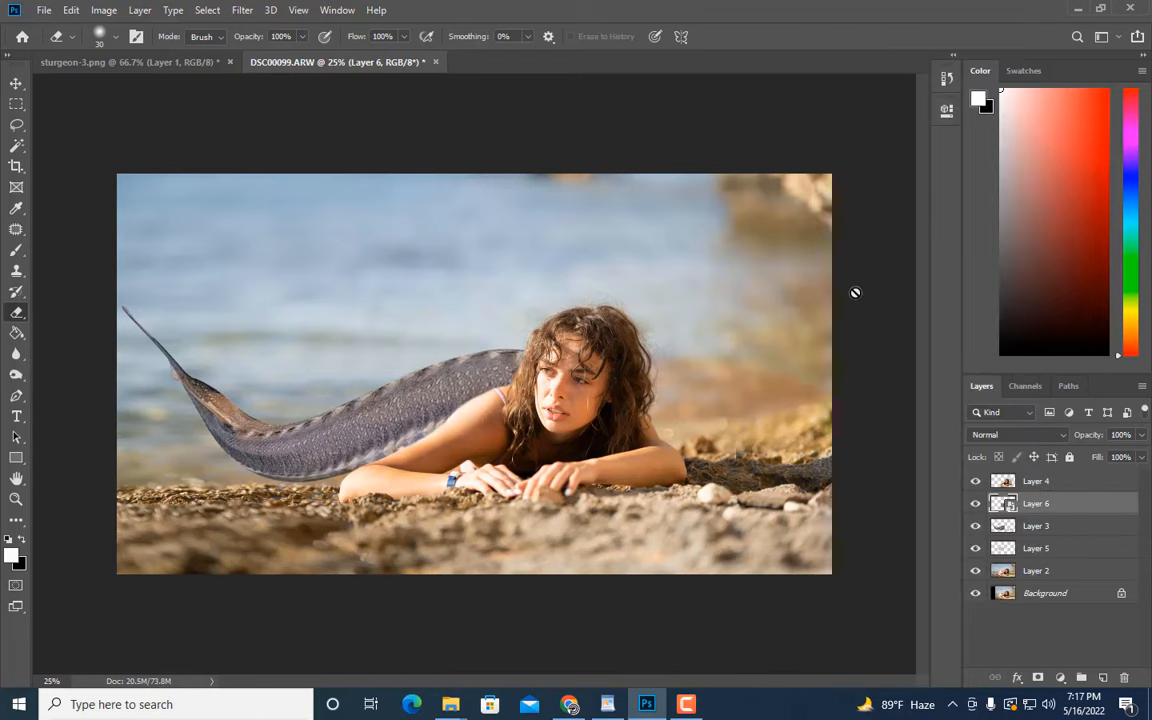
{"action": "key", "text": "ctrl+t"}
{"action": "key", "text": "Escape"}
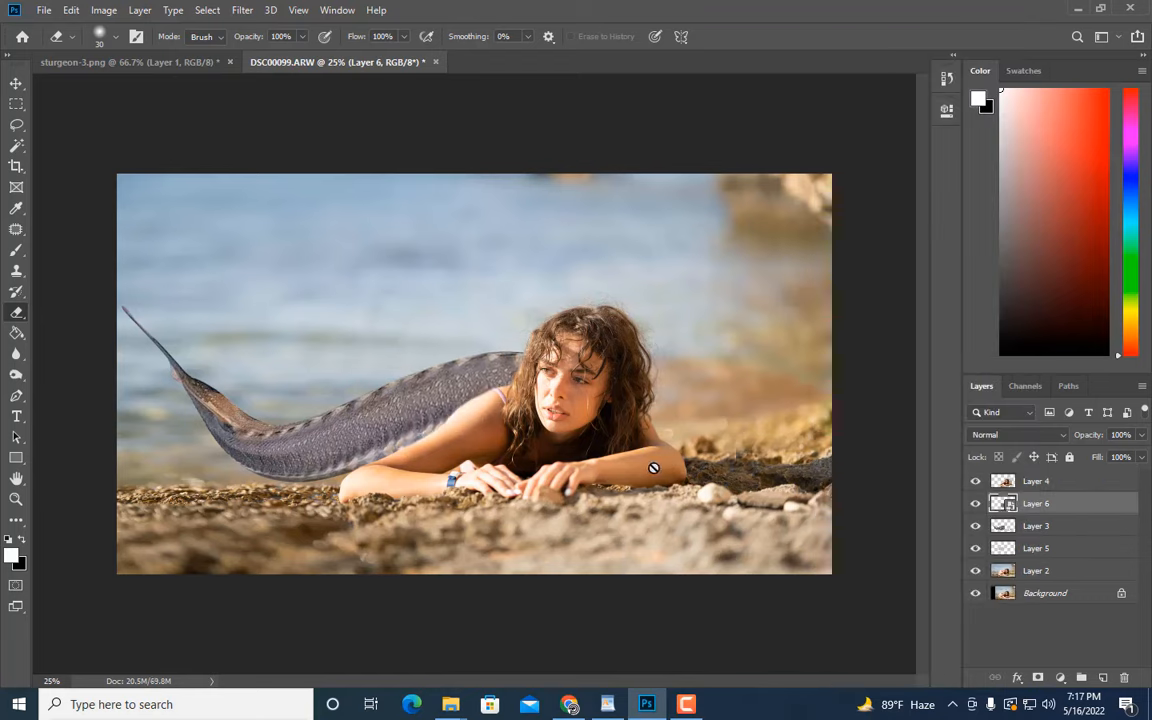
{"action": "key", "text": "ctrl+t"}
{"action": "key", "text": "Escape"}
Rotate the scale patch on Layer 6 by 8.2° and nudge it slightly downward
{"action": "key", "text": "ctrl+t"}
{"action": "left_click_drag", "start_coordinate": [576, 277], "coordinate": [586, 307]}
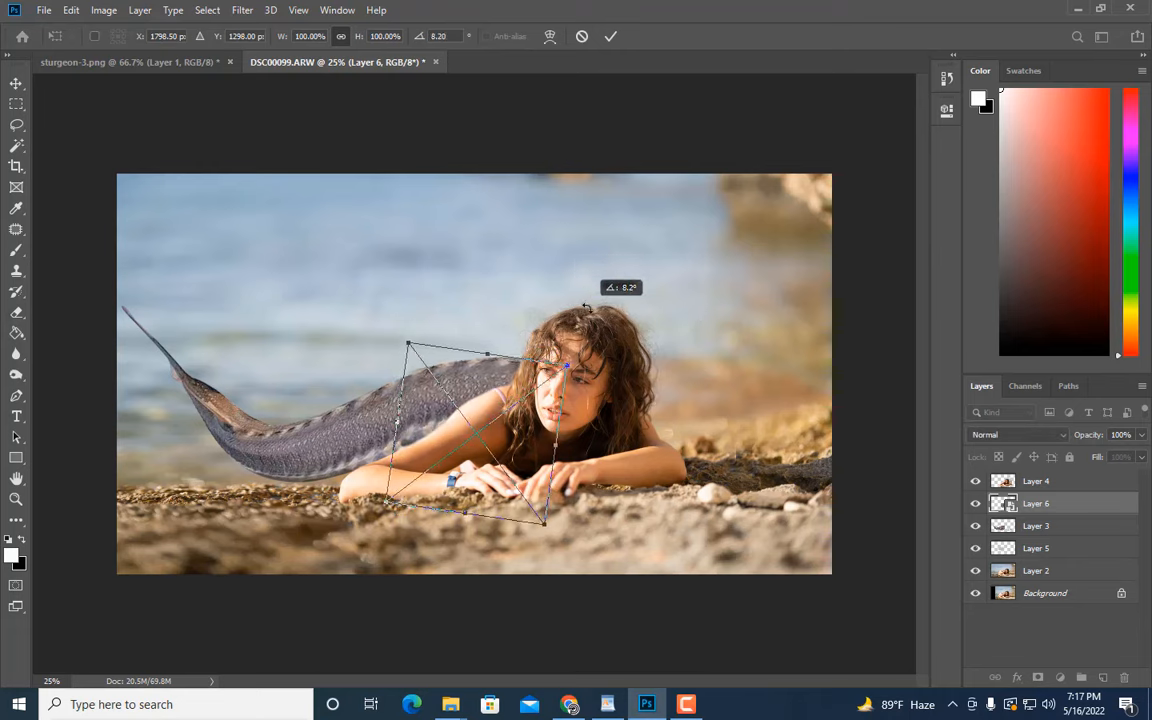
{"action": "key", "text": "Down"}
{"action": "key", "text": "Down"}
{"action": "key", "text": "Return"}
{"action": "key", "text": "e"}
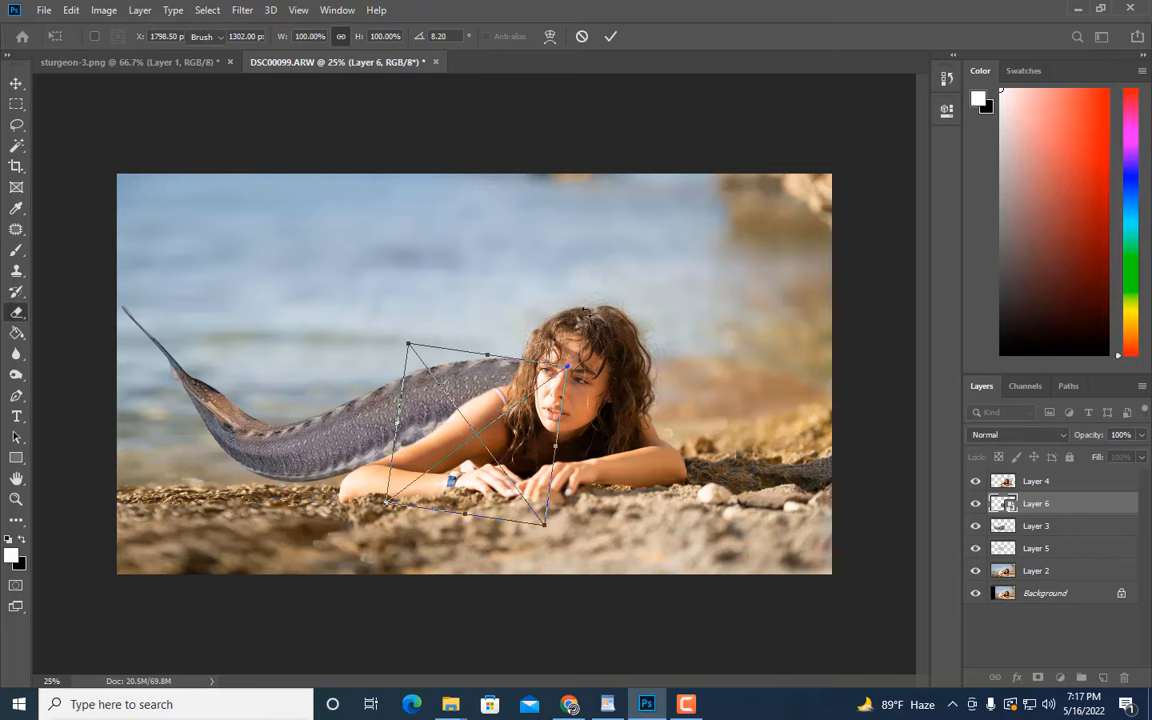
Skew the scale patch on Layer 6 with Free Transform, narrowing it to about 90% width and rotating it to about 11.8°
{"action": "scroll", "coordinate": [586, 312], "scroll_direction": "up", "scroll_amount": 1}
{"action": "scroll", "coordinate": [588, 309], "scroll_direction": "down", "scroll_amount": 2}
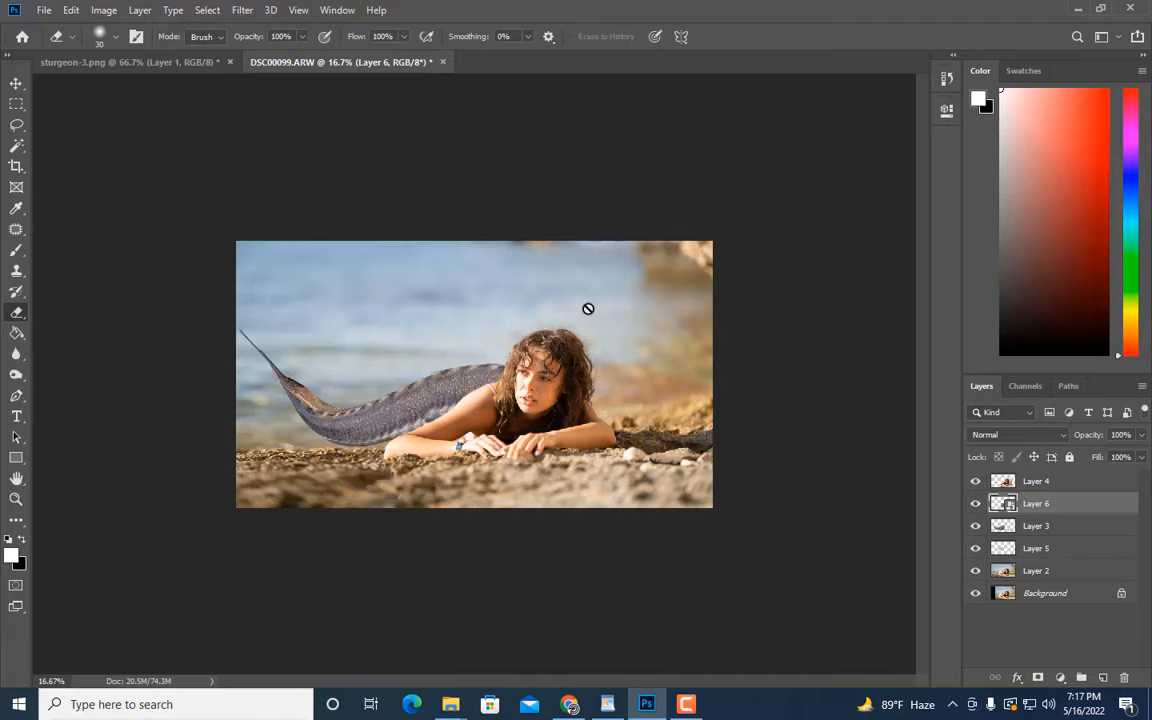
{"action": "key", "text": "ctrl+plus"}
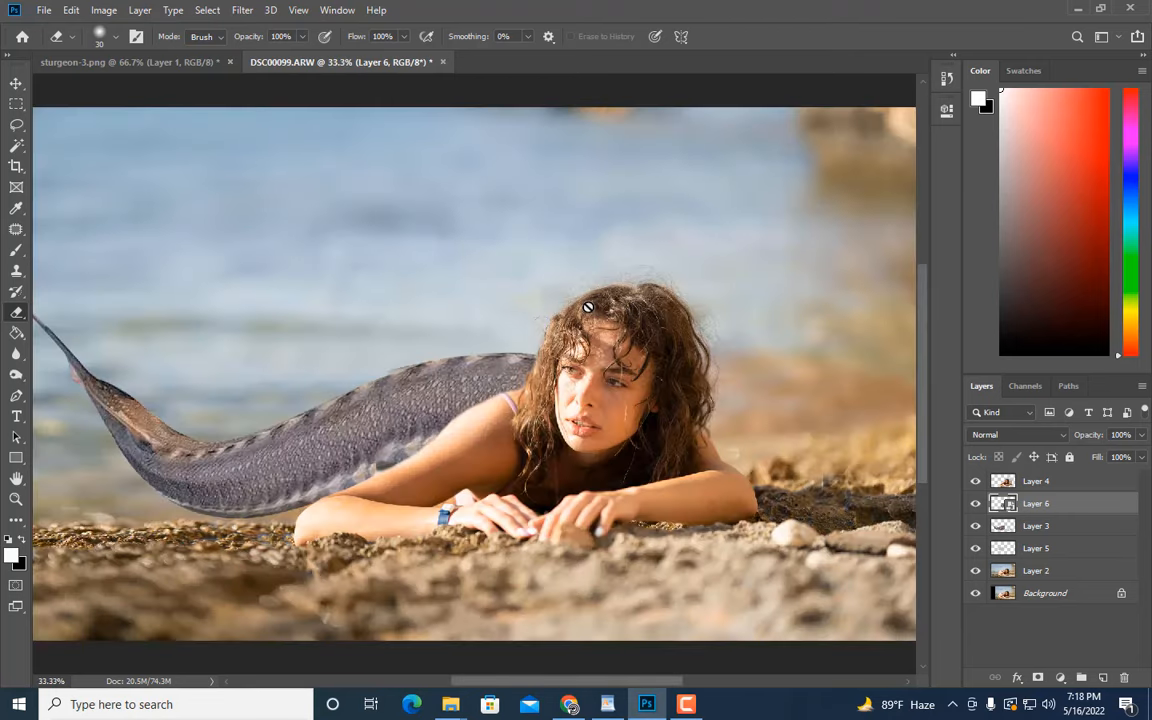
{"action": "key", "text": "ctrl+t"}
{"action": "left_click_drag", "start_coordinate": [585, 473], "coordinate": [558, 481]}
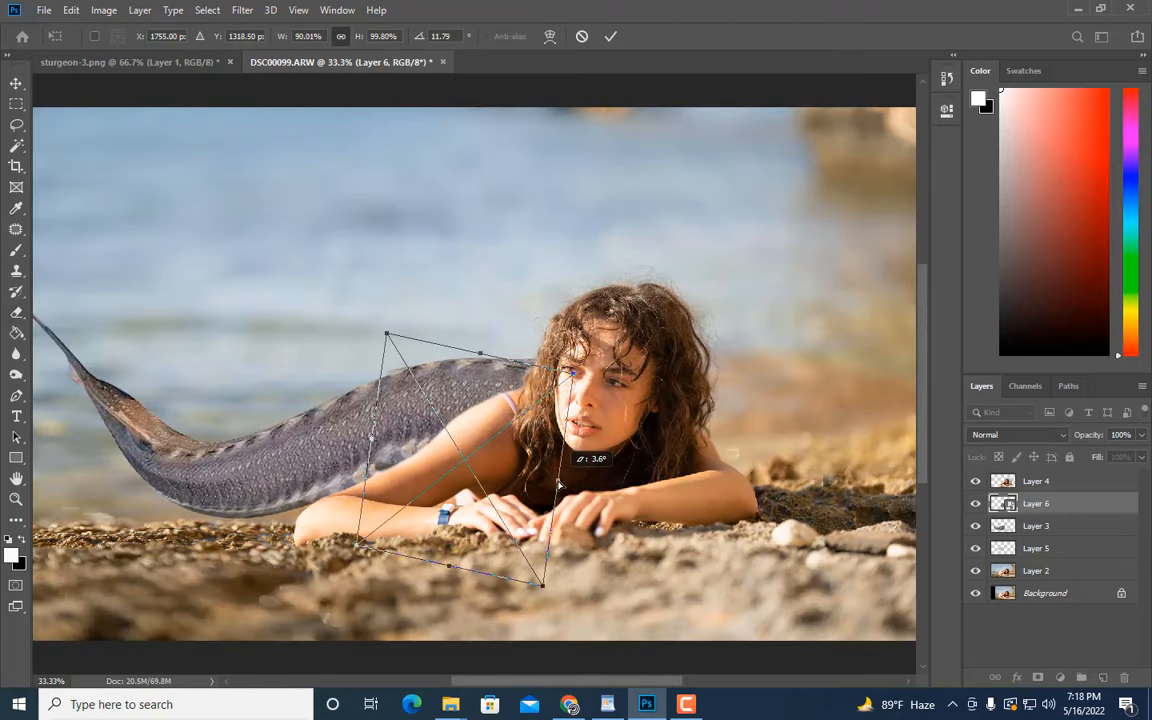
{"action": "key", "text": "Return"}
Rasterize Layer 6 and erase the patch's stray edge above the tail's back, using an eraser slightly smaller than 90
{"action": "key", "text": "e"}
{"action": "left_click", "coordinate": [1030, 527]}
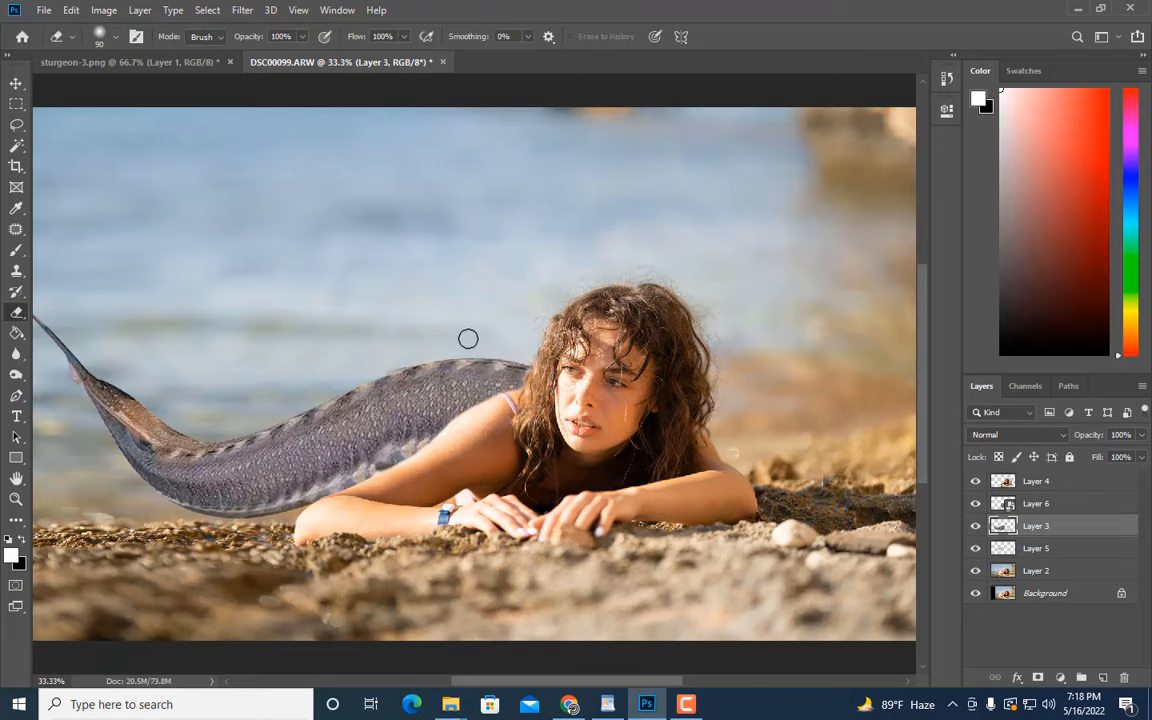
{"action": "key", "text": "ctrl+minus"}
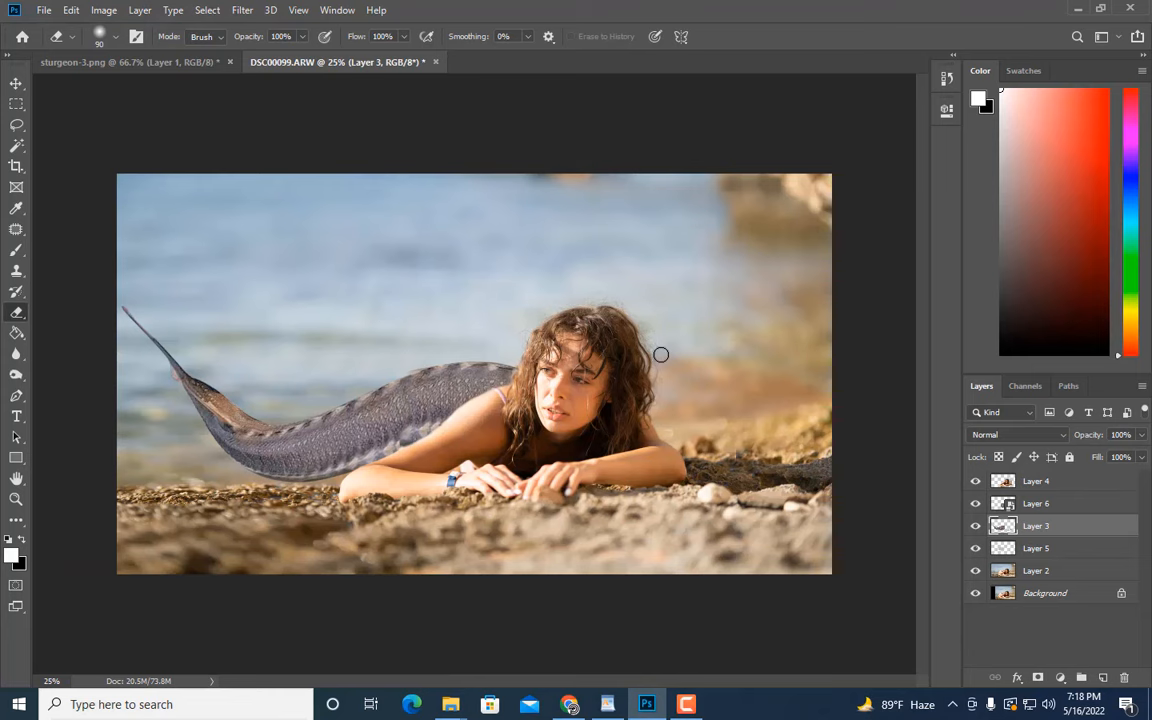
{"action": "key", "text": "ctrl+plus"}
{"action": "key", "text": "ctrl+plus"}
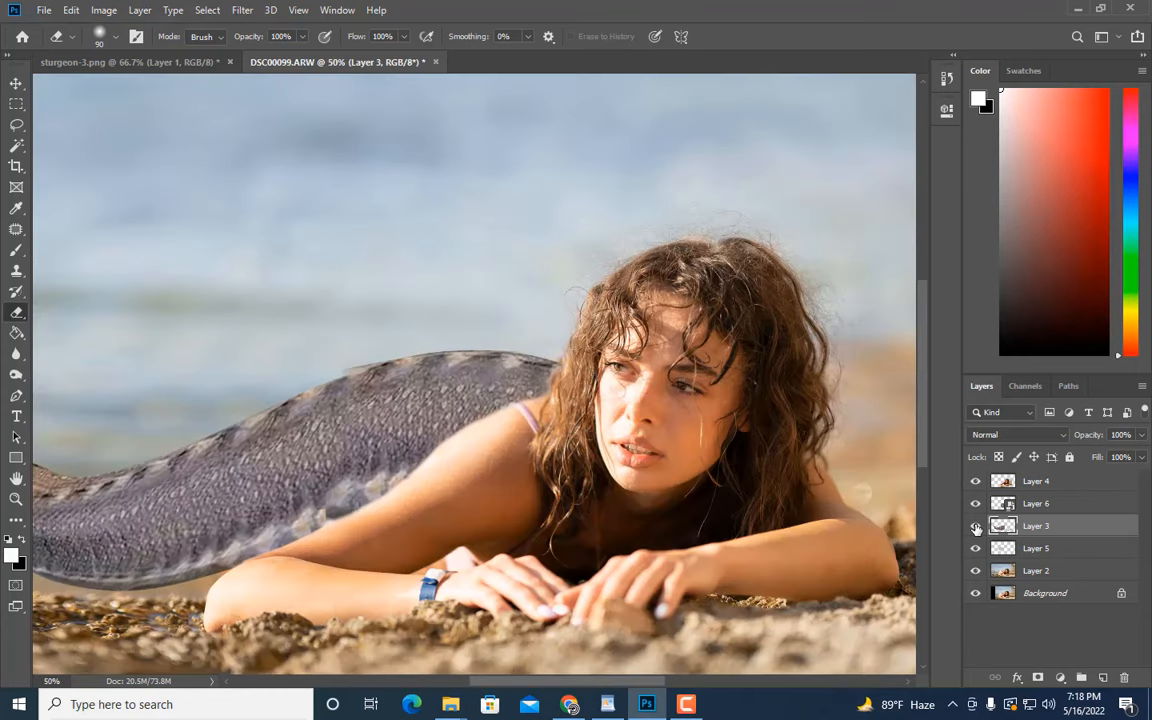
{"action": "right_click", "coordinate": [1039, 504]}
{"action": "left_click", "coordinate": [879, 293]}
{"action": "key", "text": "bracketleft"}
{"action": "left_click_drag", "start_coordinate": [341, 367], "coordinate": [382, 348]}
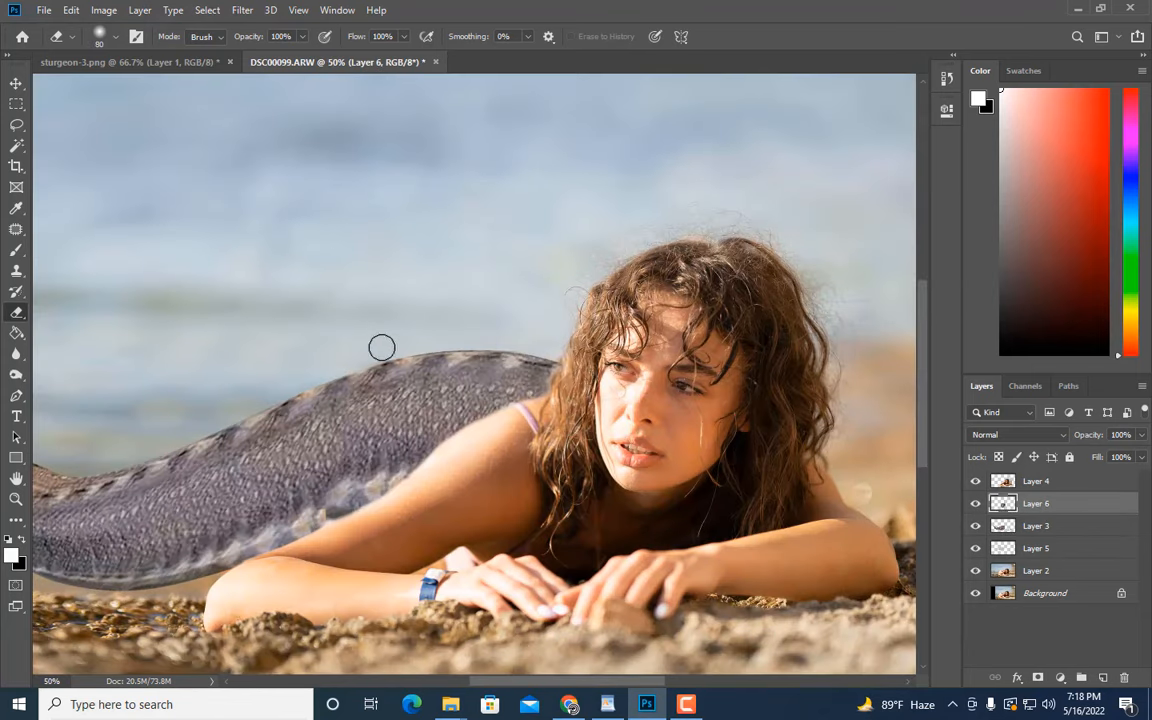
Enlarge the eraser to 400 over the scale patch's lower edge and merge Layer 6 with Layer 3
{"action": "key", "text": "ctrl+minus"}
{"action": "key", "text": "bracketright"}
{"action": "key", "text": "bracketright"}
{"action": "key", "text": "bracketright"}
{"action": "key", "text": "bracketright"}
{"action": "key", "text": "bracketright"}
{"action": "key", "text": "bracketright"}
{"action": "key", "text": "bracketright"}
{"action": "key", "text": "bracketright"}
{"action": "key", "text": "bracketright"}
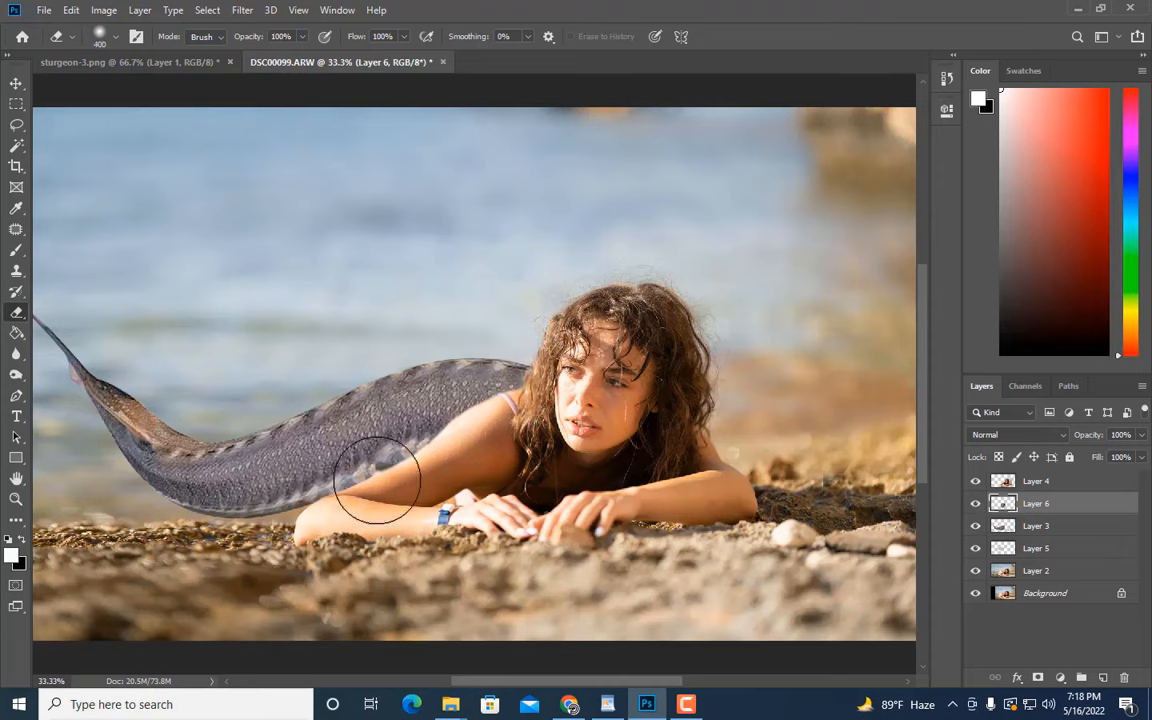
{"action": "left_click", "coordinate": [1032, 526], "text": "ctrl"}
{"action": "right_click", "coordinate": [1034, 526]}
{"action": "left_click", "coordinate": [945, 485]}
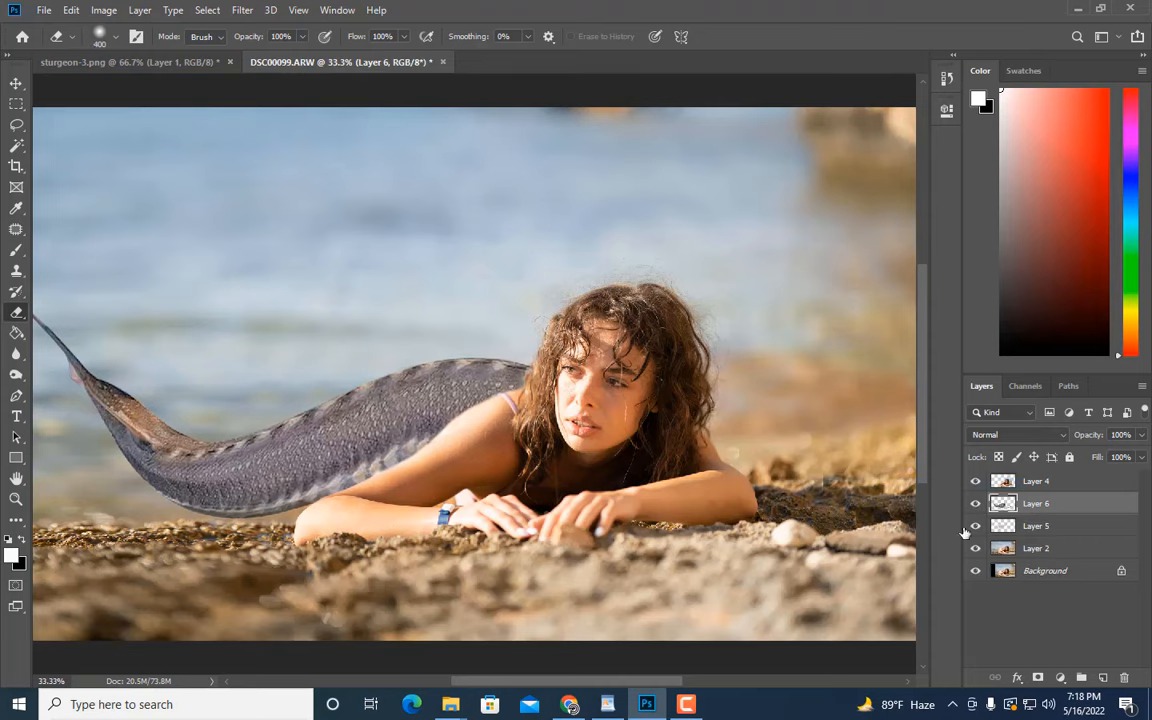
Duplicate the merged tail layer and hide the original Layer 6
{"action": "key", "text": "ctrl+j"}
{"action": "left_click", "coordinate": [975, 527]}
{"action": "key", "text": "ctrl+minus"}
{"action": "key", "text": "ctrl+minus"}
Liquify Layer 6 copy with a brush of 3000, bending the tail tip upward and inward, and compare it with Layer 6
{"action": "left_click", "coordinate": [242, 10]}
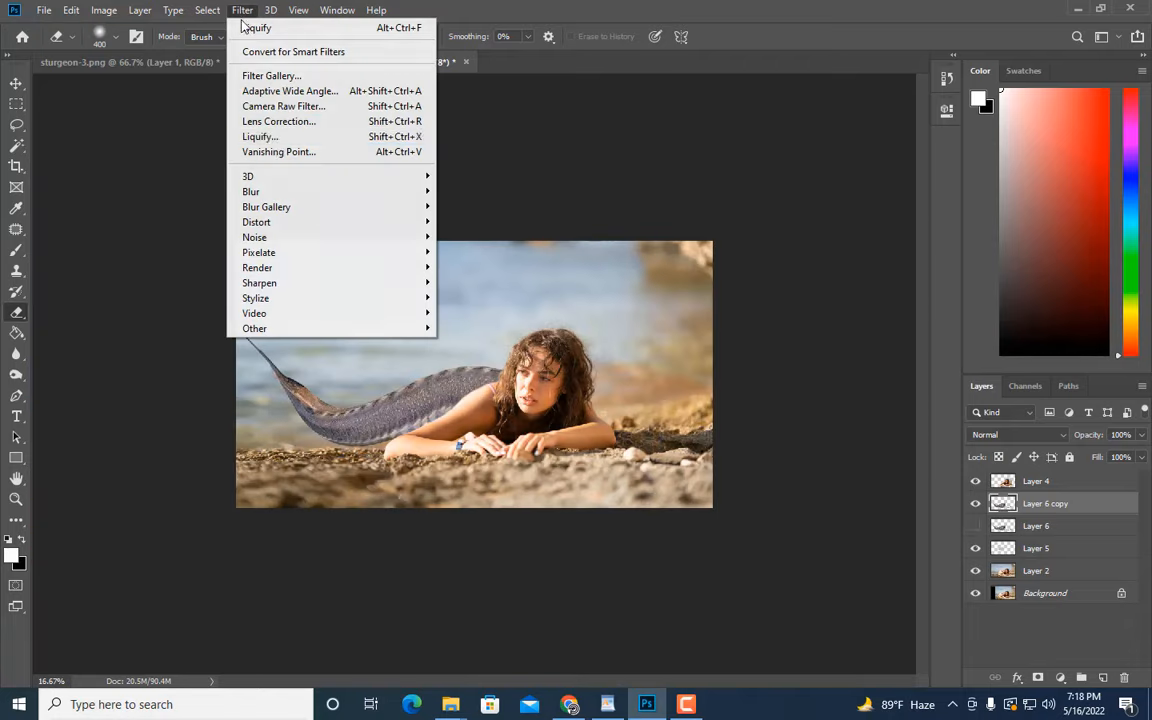
{"action": "left_click", "coordinate": [257, 137]}
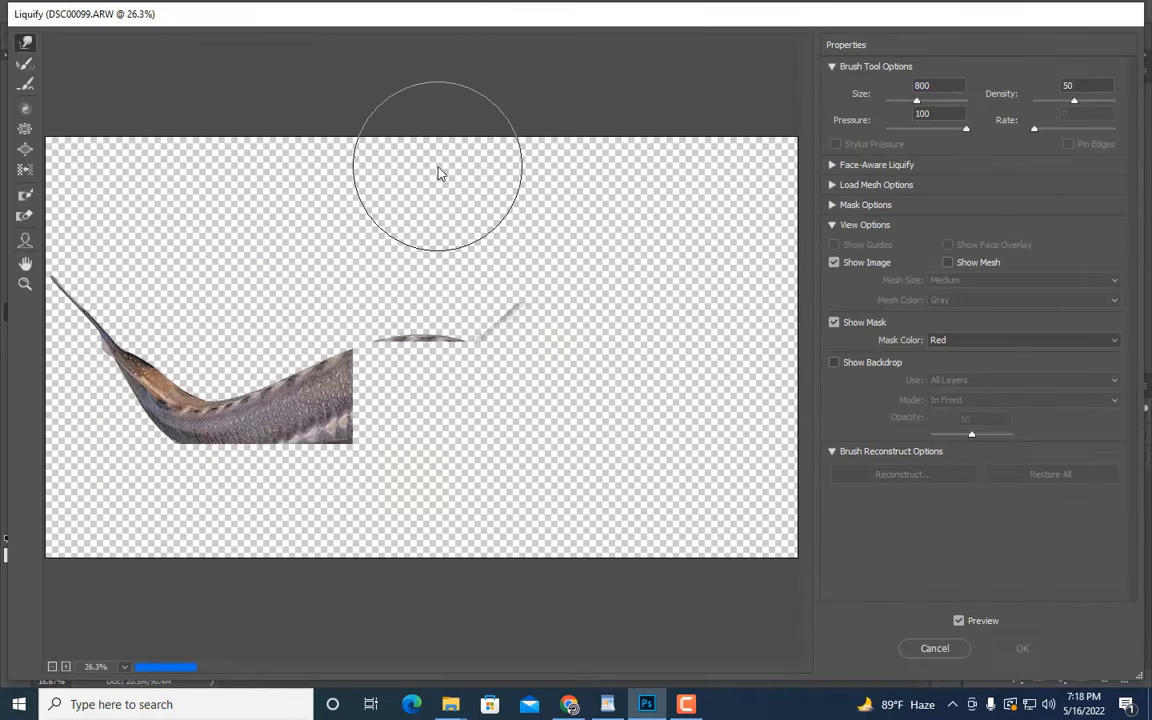
{"action": "key", "text": "ctrl+minus"}
{"action": "key", "text": "ctrl+minus"}
{"action": "key", "text": "bracketright"}
{"action": "key", "text": "bracketright"}
{"action": "key", "text": "bracketright"}
{"action": "key", "text": "bracketright"}
{"action": "key", "text": "bracketright"}
{"action": "key", "text": "bracketright"}
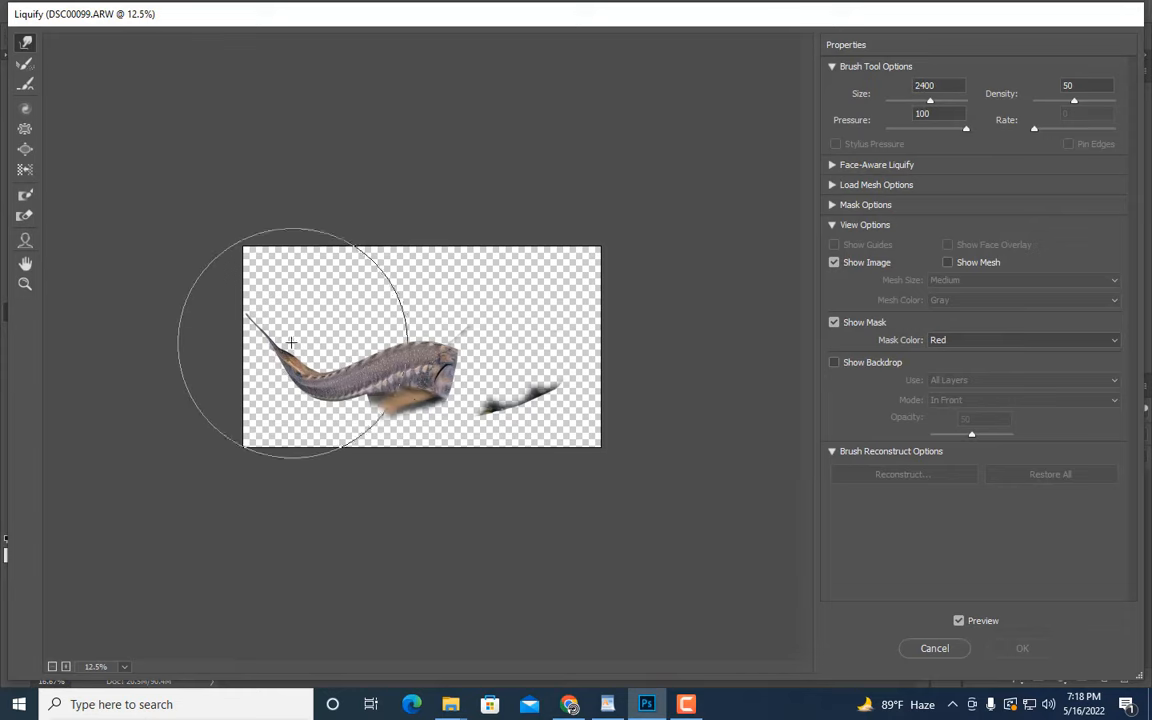
{"action": "key", "text": "bracketright"}
{"action": "key", "text": "bracketright"}
{"action": "key", "text": "bracketright"}
{"action": "key", "text": "bracketright"}
{"action": "key", "text": "bracketright"}
{"action": "left_click_drag", "start_coordinate": [298, 339], "coordinate": [308, 327]}
{"action": "mouse_move", "coordinate": [273, 288]}
{"action": "left_mouse_down"}
{"action": "mouse_move", "coordinate": [296, 284]}
{"action": "mouse_move", "coordinate": [294, 271]}
{"action": "left_mouse_up"}
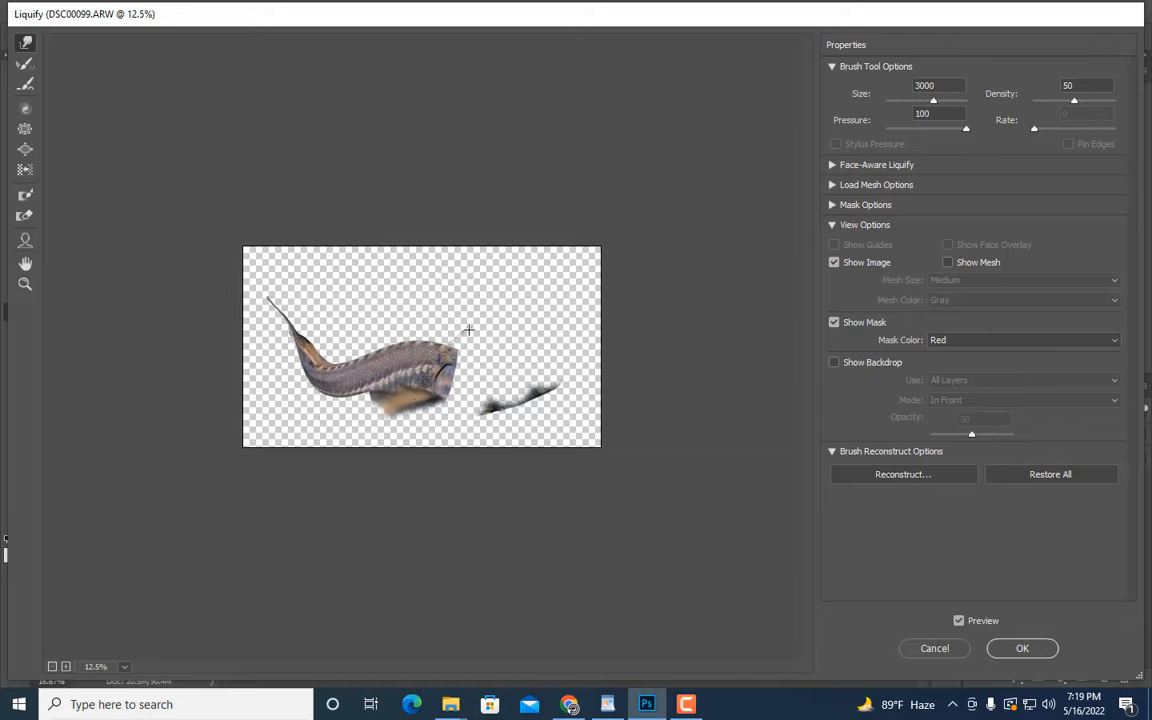
{"action": "left_click_drag", "start_coordinate": [472, 335], "coordinate": [462, 345]}
{"action": "key", "text": "Return"}
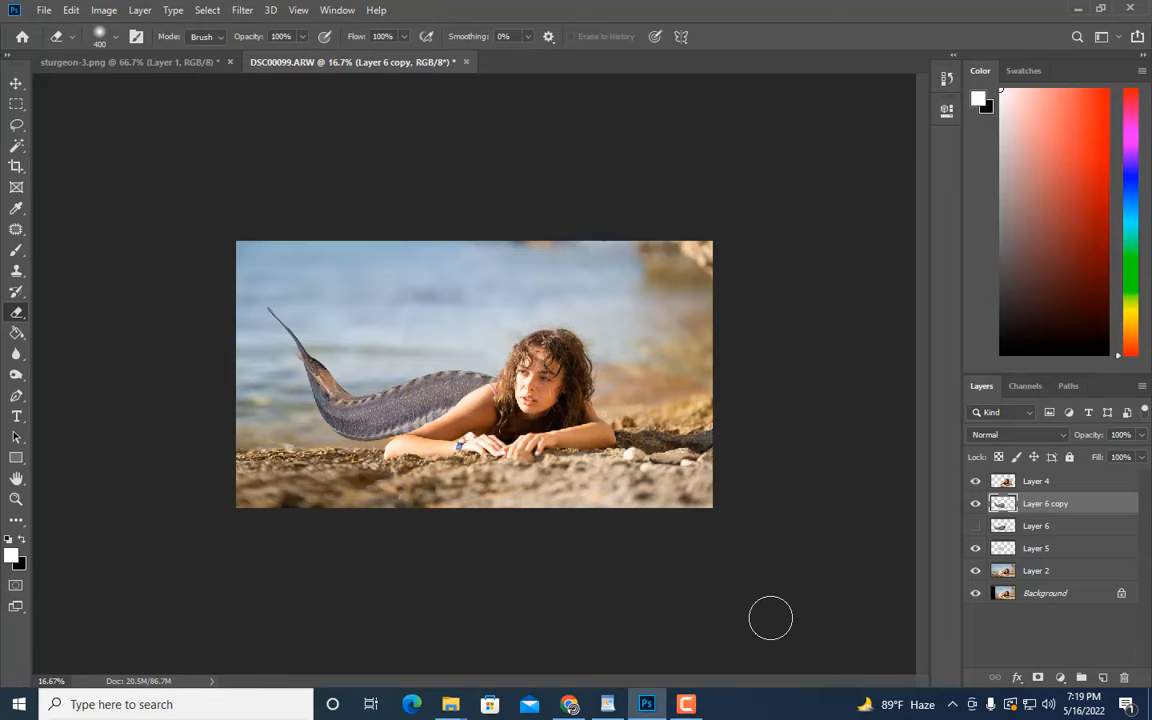
{"action": "left_click", "coordinate": [975, 504]}
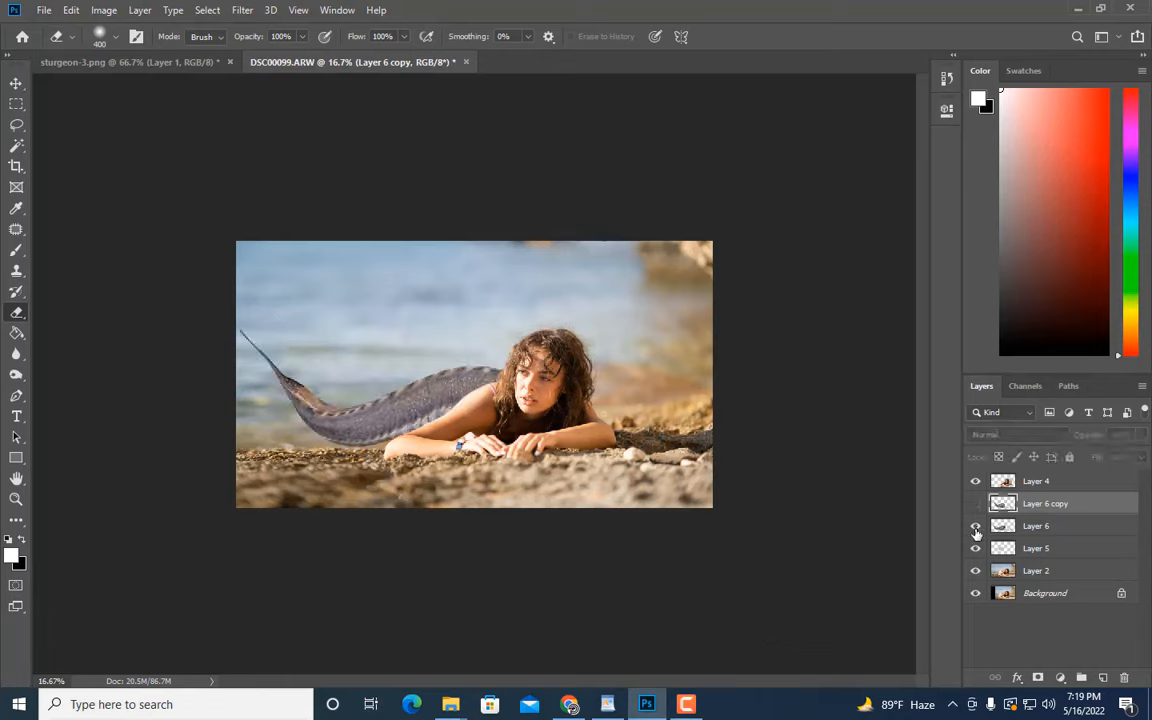
{"action": "left_click", "coordinate": [975, 527]}
{"action": "left_click", "coordinate": [975, 504]}
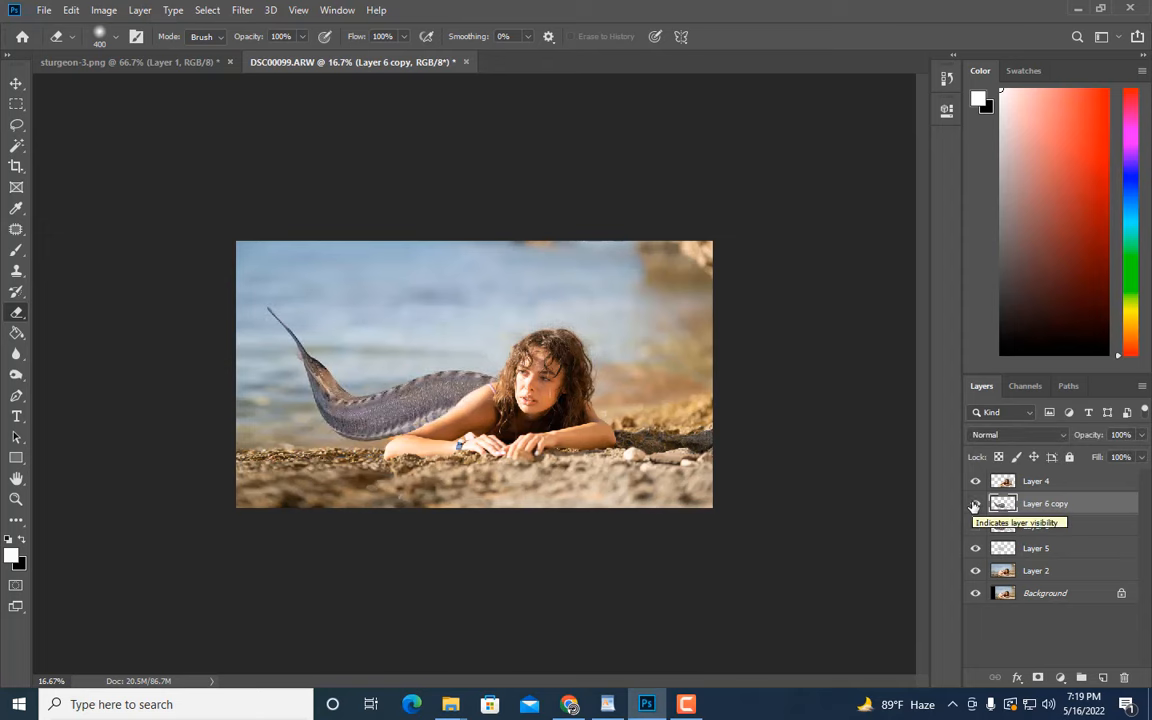
Convert Layer 6 copy to a smart object and warp the tail's underside downward to the sand, comparing it through layer visibility
{"action": "right_click", "coordinate": [1000, 505]}
{"action": "left_click", "coordinate": [830, 228]}
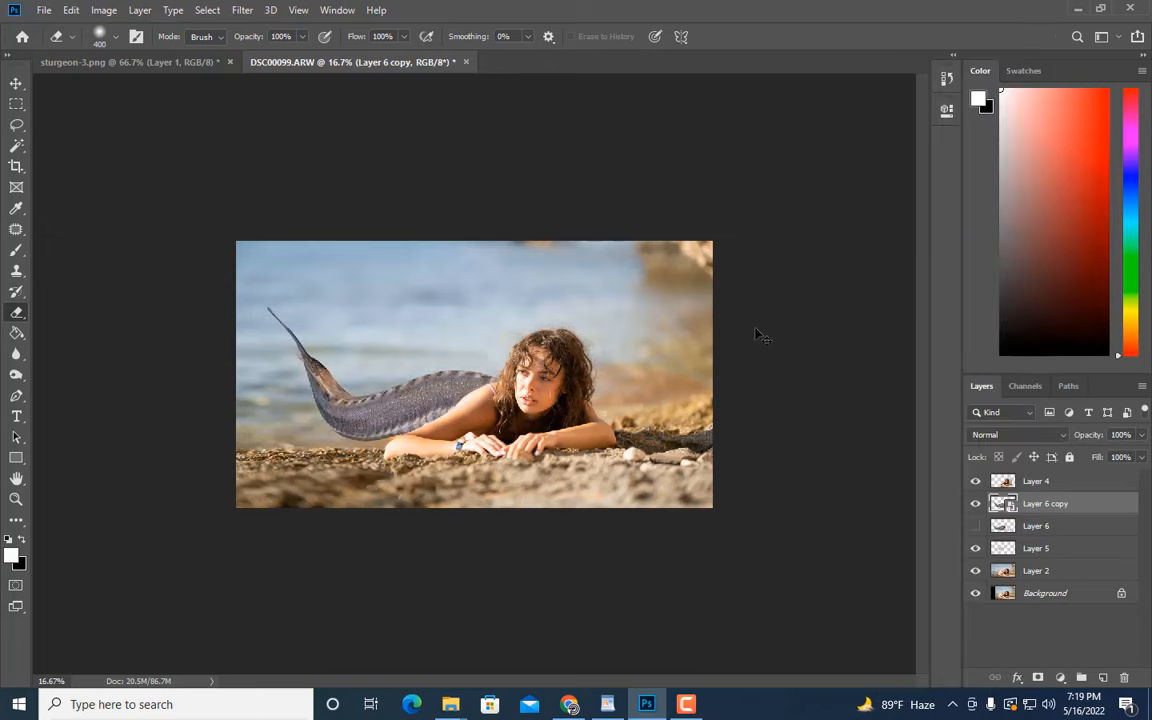
{"action": "key", "text": "ctrl+t"}
{"action": "key", "text": "ctrl+plus"}
{"action": "key", "text": "ctrl+plus"}
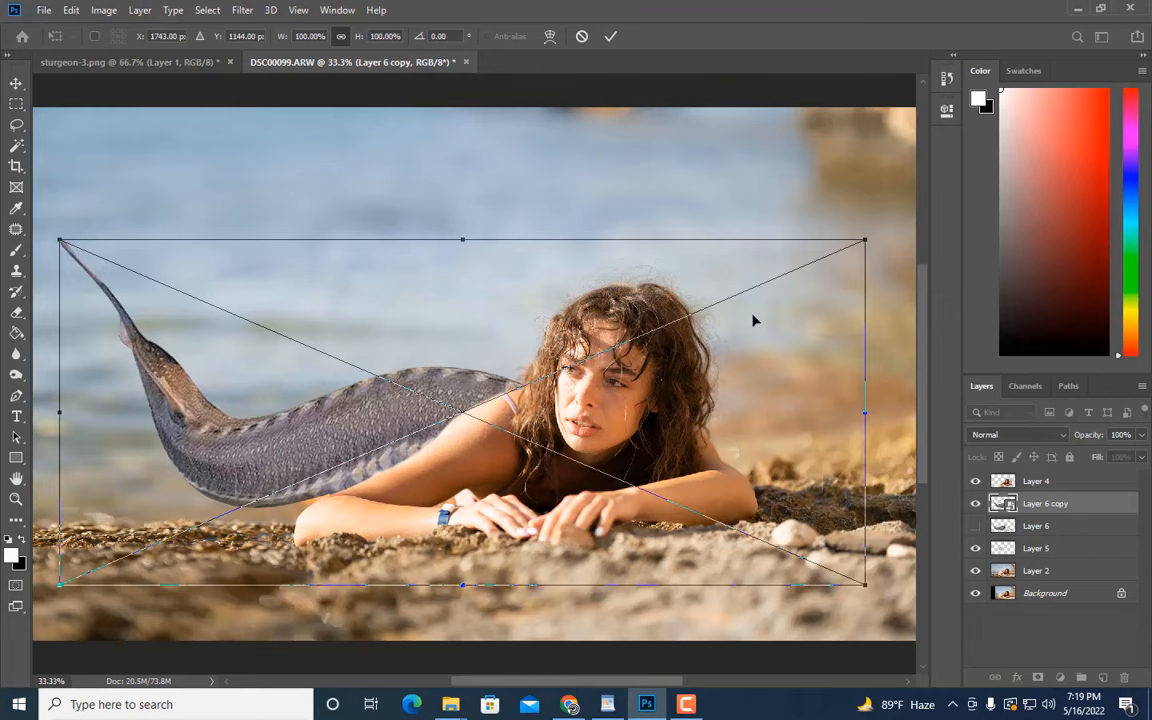
{"action": "key", "text": "ctrl+minus"}
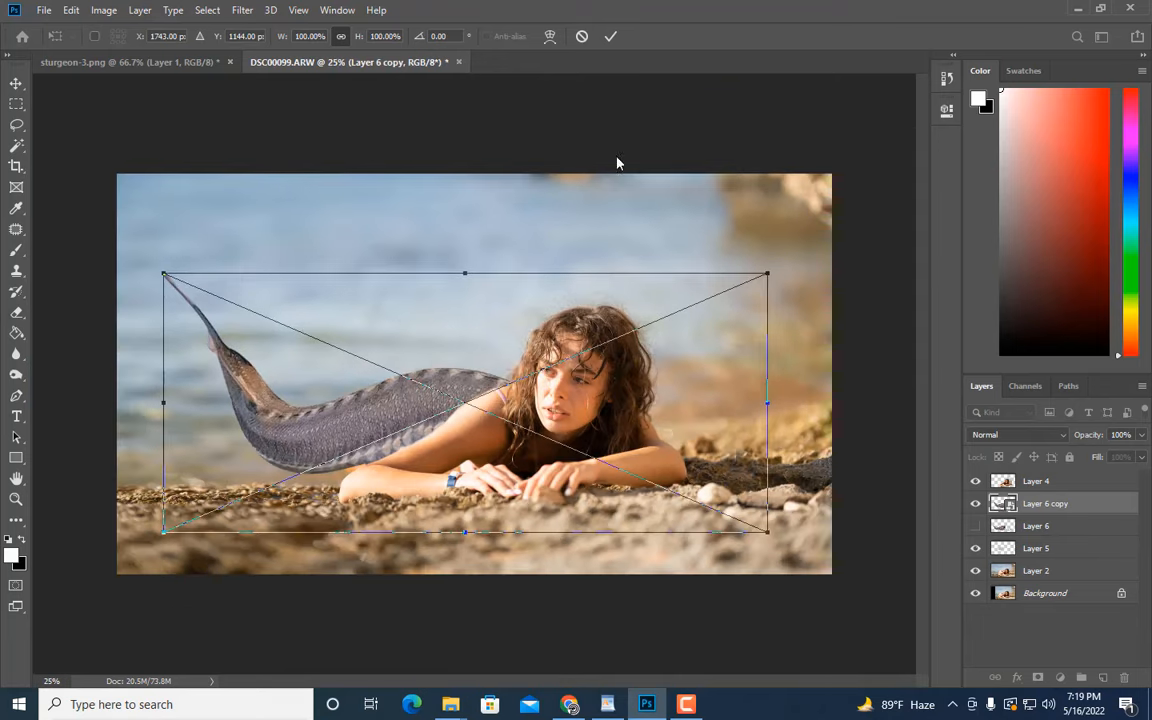
{"action": "left_click", "coordinate": [550, 37]}
{"action": "left_click_drag", "start_coordinate": [364, 532], "coordinate": [371, 615]}
{"action": "key", "text": "Return"}
{"action": "key", "text": "ctrl+minus"}
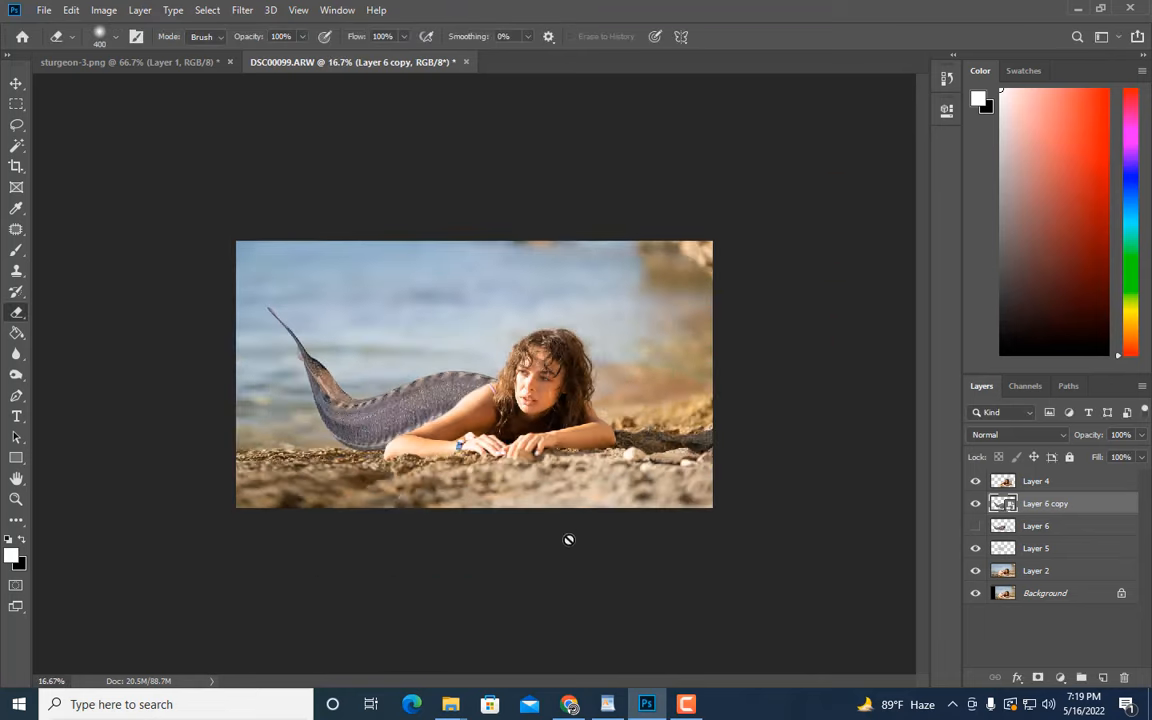
{"action": "double_click", "coordinate": [976, 505]}
{"action": "double_click", "coordinate": [976, 505]}
{"action": "left_click", "coordinate": [976, 505]}
{"action": "left_click", "coordinate": [976, 505]}
Rasterize Layer 6 copy and check the tail by toggling the visibility of Layer 6 copy and Layer 4
{"action": "right_click", "coordinate": [1047, 510]}
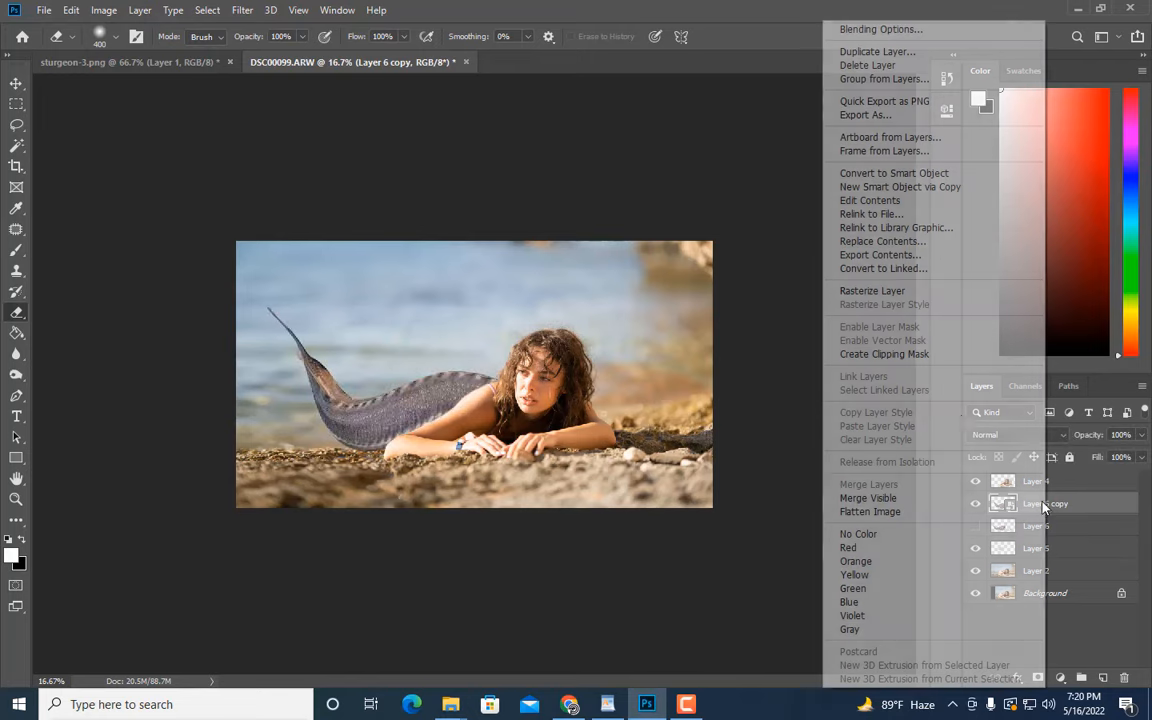
{"action": "left_click", "coordinate": [880, 290]}
{"action": "key", "text": "ctrl+plus"}
{"action": "key", "text": "ctrl+plus"}
{"action": "key", "text": "ctrl+plus"}
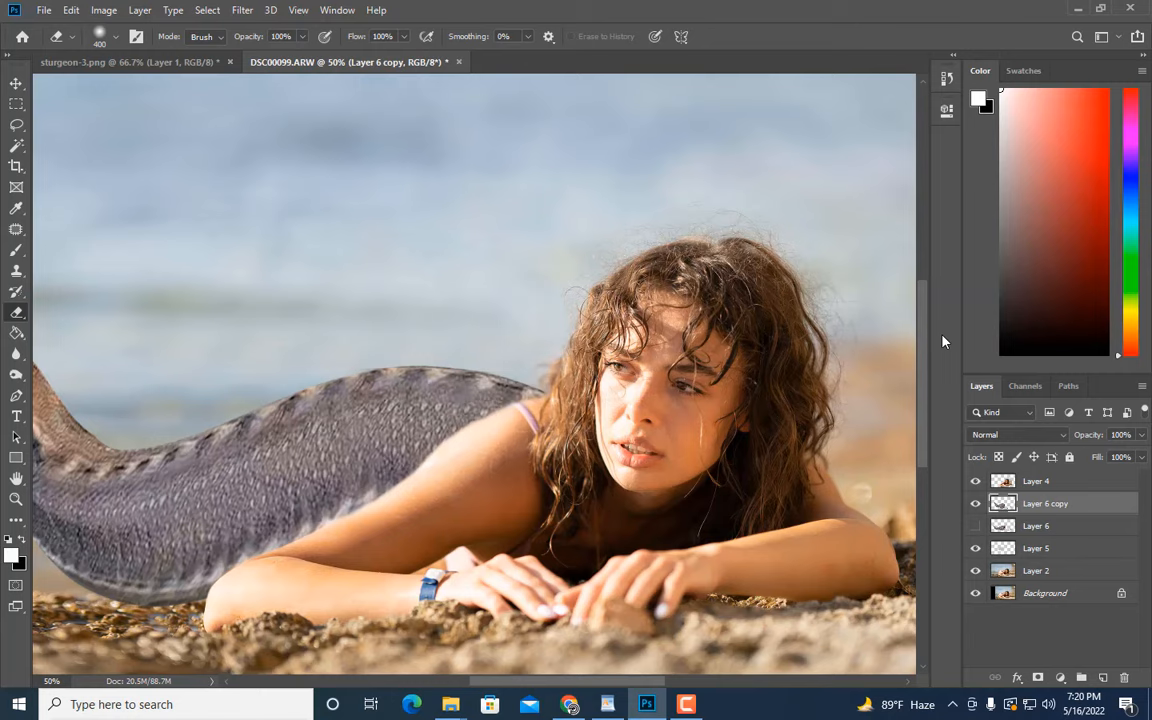
{"action": "key", "text": "ctrl+minus"}
{"action": "key", "text": "ctrl+minus"}
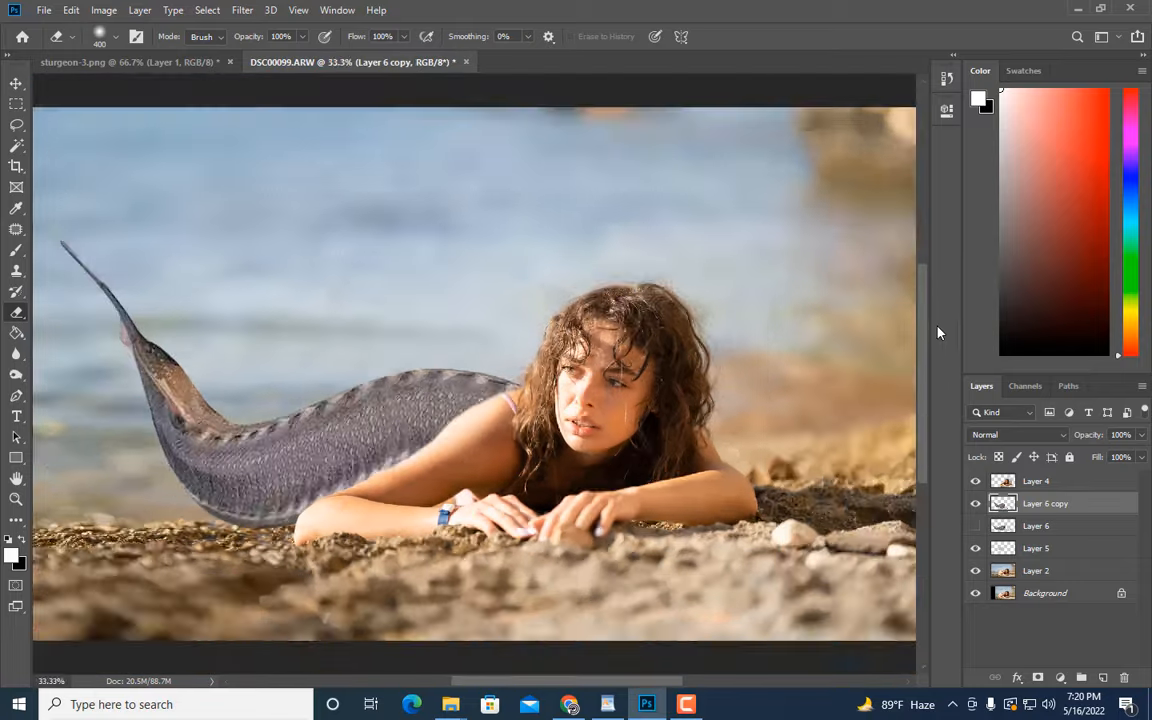
{"action": "double_click", "coordinate": [976, 505]}
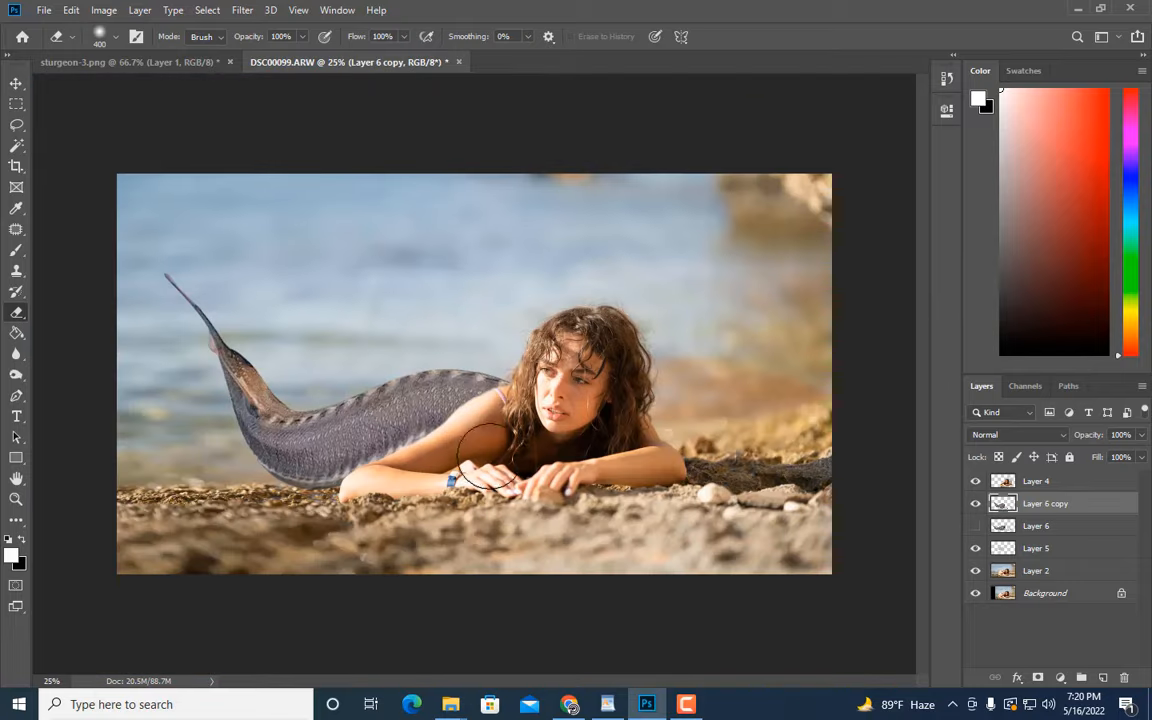
{"action": "left_click", "coordinate": [974, 483]}
{"action": "left_click", "coordinate": [974, 483]}
{"action": "left_click", "coordinate": [974, 483]}
{"action": "left_click", "coordinate": [974, 483]}
Lasso the ground beneath the tail on Layer 2, copy it to a new layer, and move that layer above Layer 4
{"action": "left_click", "coordinate": [1018, 572]}
{"action": "key", "text": "ctrl+plus"}
{"action": "left_click", "coordinate": [16, 125]}
{"action": "left_click_drag", "start_coordinate": [160, 495], "coordinate": [165, 498]}
{"action": "key", "text": "ctrl+j"}
{"action": "left_click_drag", "start_coordinate": [1036, 571], "coordinate": [1036, 475]}
Erase the upper part of the ground patch on Layer 7 to uncover the tail, using an eraser between 175 and 100
{"action": "left_click", "coordinate": [16, 312]}
{"action": "key", "text": "bracketleft"}
{"action": "key", "text": "bracketleft"}
{"action": "key", "text": "bracketleft"}
{"action": "key", "text": "bracketleft"}
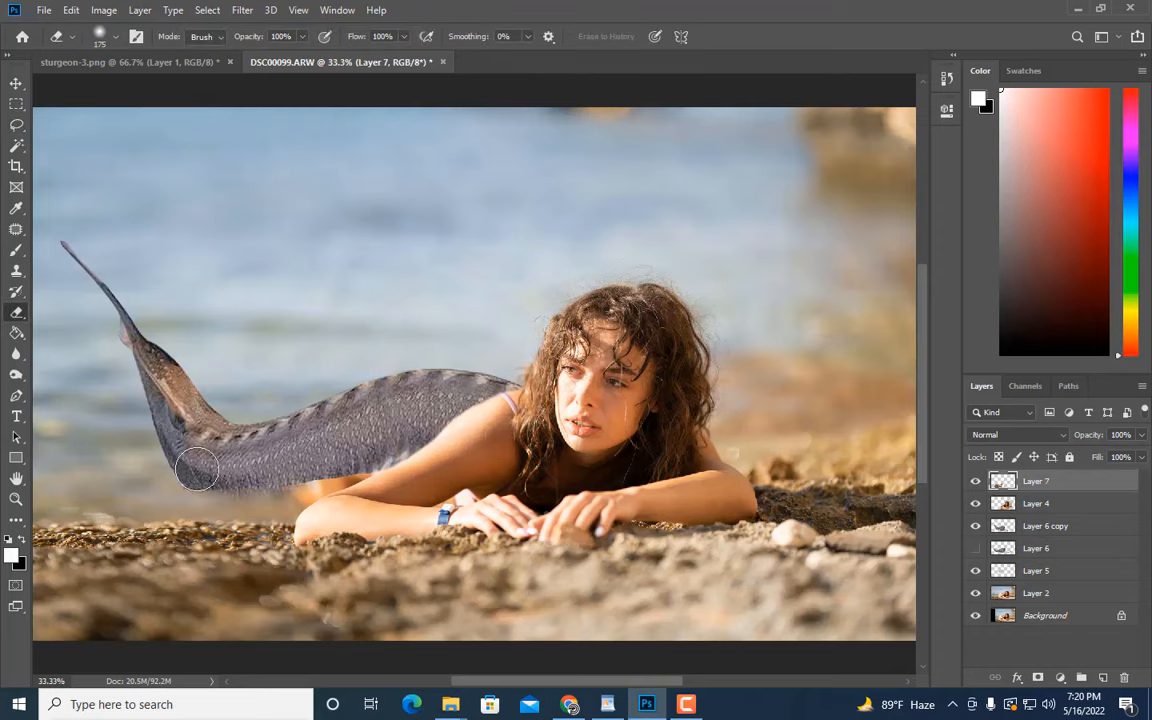
{"action": "mouse_move", "coordinate": [197, 469]}
{"action": "left_mouse_down"}
{"action": "mouse_move", "coordinate": [246, 482]}
{"action": "mouse_move", "coordinate": [380, 458]}
{"action": "left_mouse_up"}
{"action": "left_click_drag", "start_coordinate": [270, 445], "coordinate": [195, 440]}
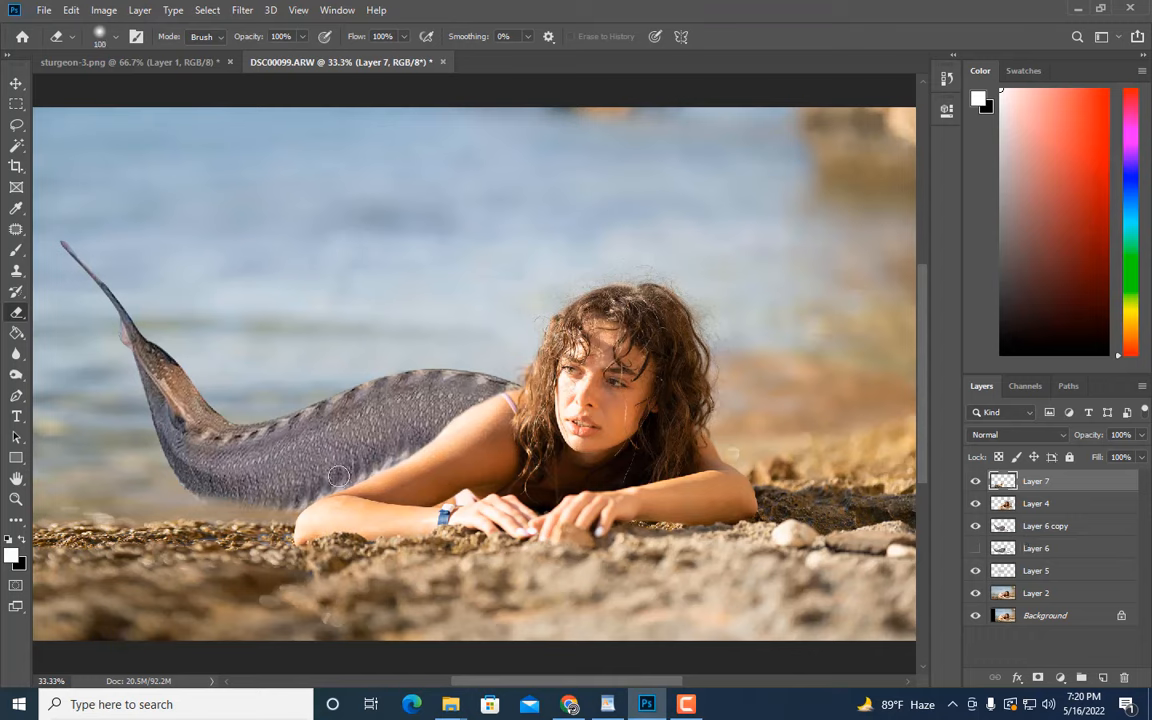
Duplicate Layer 7 and darken the copy strongly with a Curves adjustment
{"action": "key", "text": "ctrl+j"}
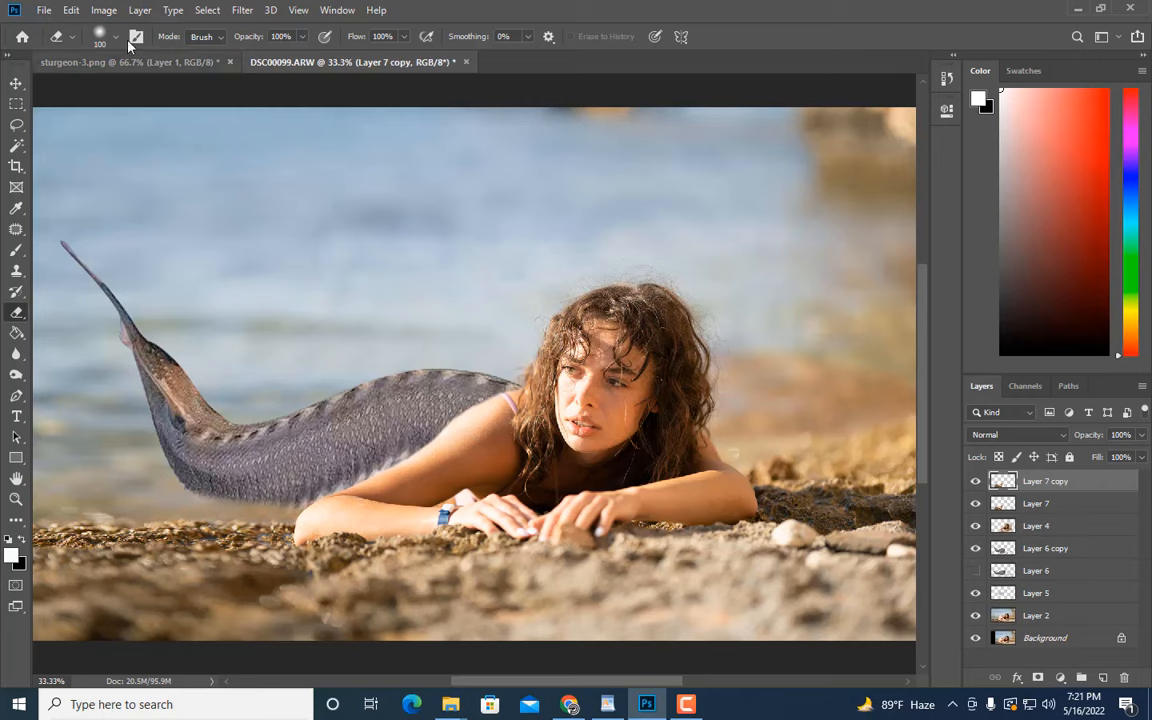
{"action": "left_click", "coordinate": [104, 10]}
{"action": "mouse_move", "coordinate": [130, 49]}
{"action": "left_click", "coordinate": [282, 80]}
{"action": "left_click_drag", "start_coordinate": [659, 240], "coordinate": [657, 332]}
{"action": "left_click", "coordinate": [972, 97]}
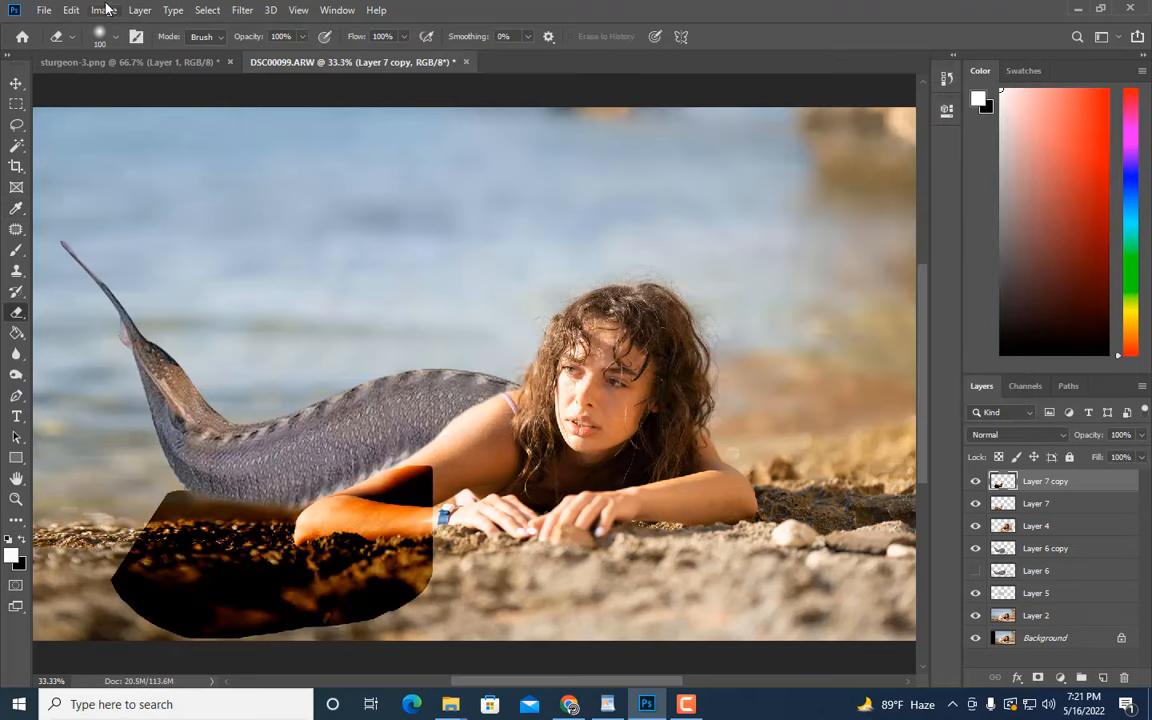
Desaturate the darkened ground patch on Layer 7 copy to remove its orange tint
{"action": "left_click", "coordinate": [104, 10]}
{"action": "mouse_move", "coordinate": [130, 49]}
{"action": "left_click", "coordinate": [290, 146]}
{"action": "left_click_drag", "start_coordinate": [830, 163], "coordinate": [763, 174]}
{"action": "left_click", "coordinate": [1002, 45]}
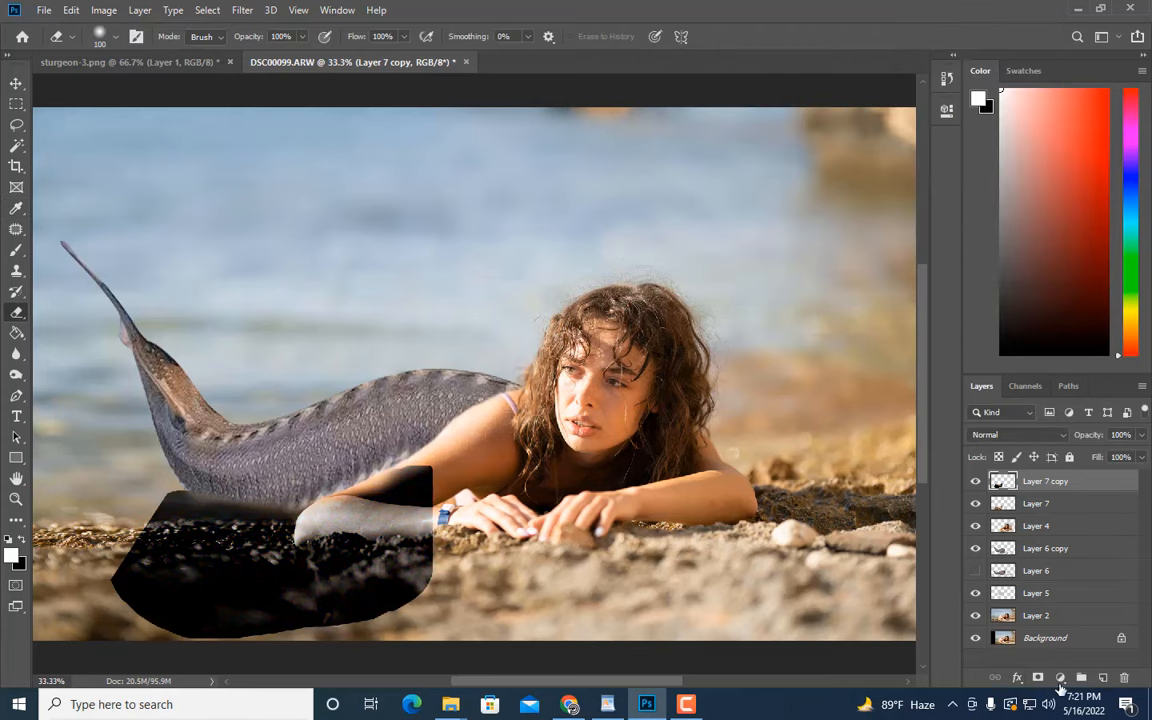
Add a layer mask to Layer 7 copy and invert it to hide the dark patch
{"action": "left_click", "coordinate": [1038, 678]}
{"action": "left_click", "coordinate": [1040, 484], "text": "ctrl"}
{"action": "key", "text": "ctrl+i"}
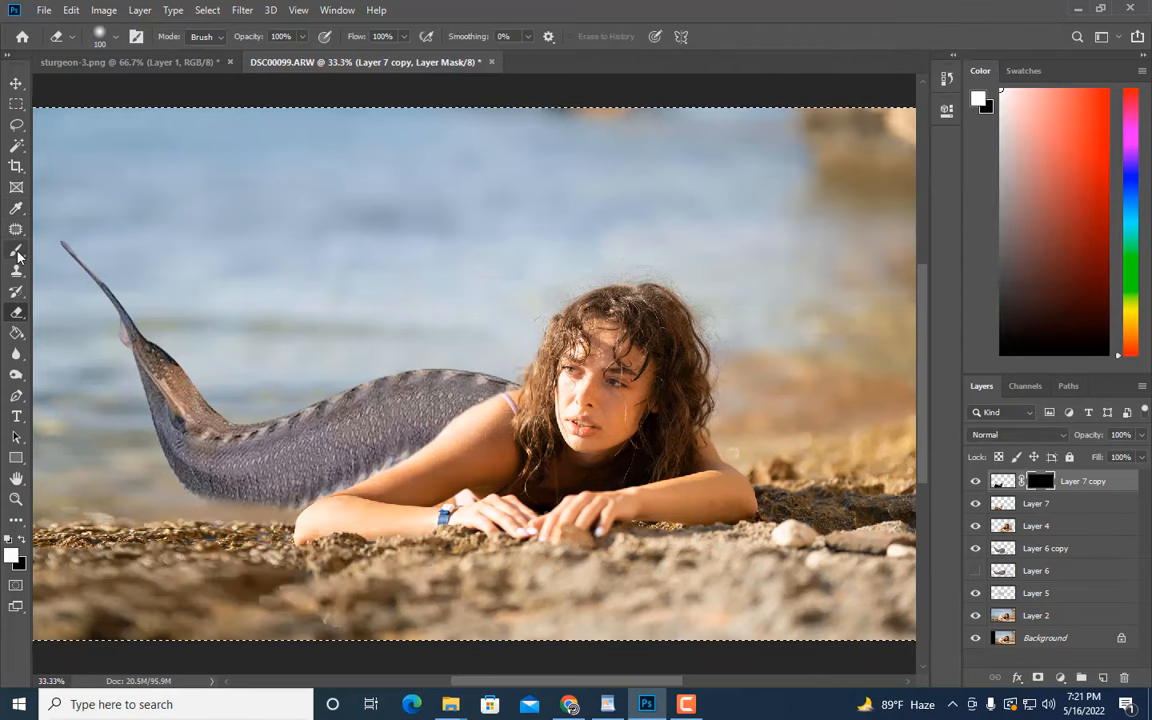
Paint a shadow under the tail on Layer 7 copy's mask with a brush of 40 to 50, softening it with a 200 eraser
{"action": "key", "text": "b"}
{"action": "scroll", "coordinate": [220, 482], "scroll_direction": "down", "scroll_amount": 1}
{"action": "key", "text": "bracketleft"}
{"action": "key", "text": "bracketleft"}
{"action": "key", "text": "bracketleft"}
{"action": "key", "text": "bracketleft"}
{"action": "key", "text": "bracketleft"}
{"action": "left_click_drag", "start_coordinate": [203, 466], "coordinate": [298, 466]}
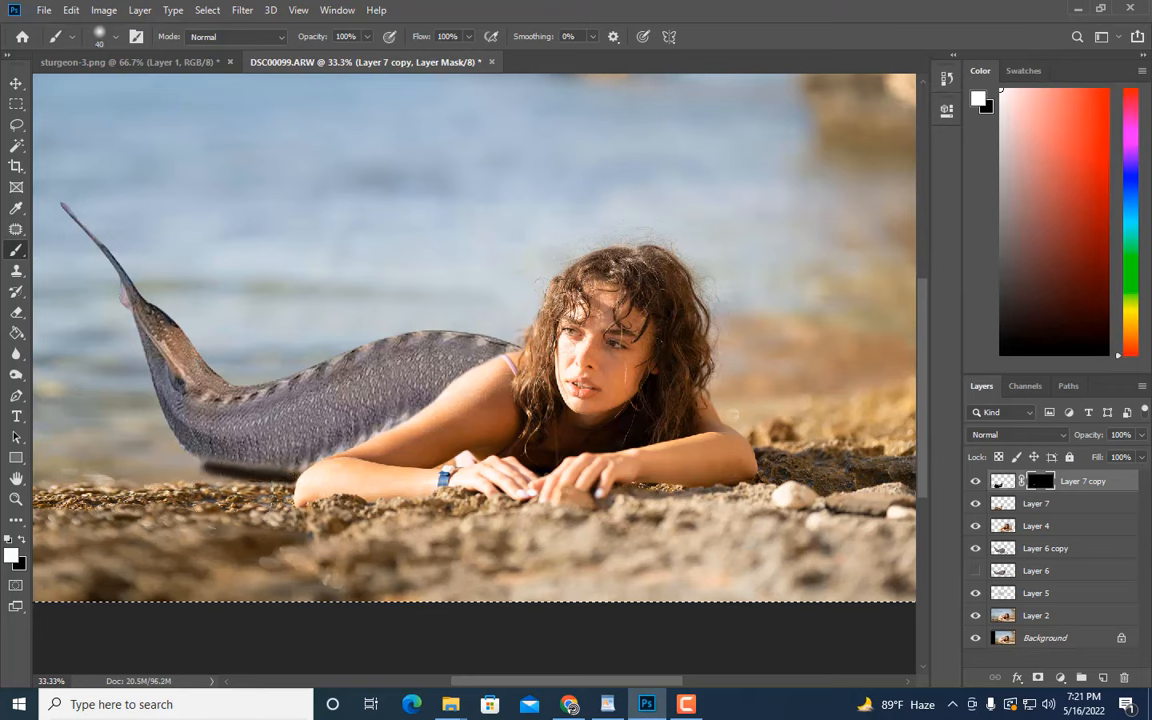
{"action": "key", "text": "bracketright"}
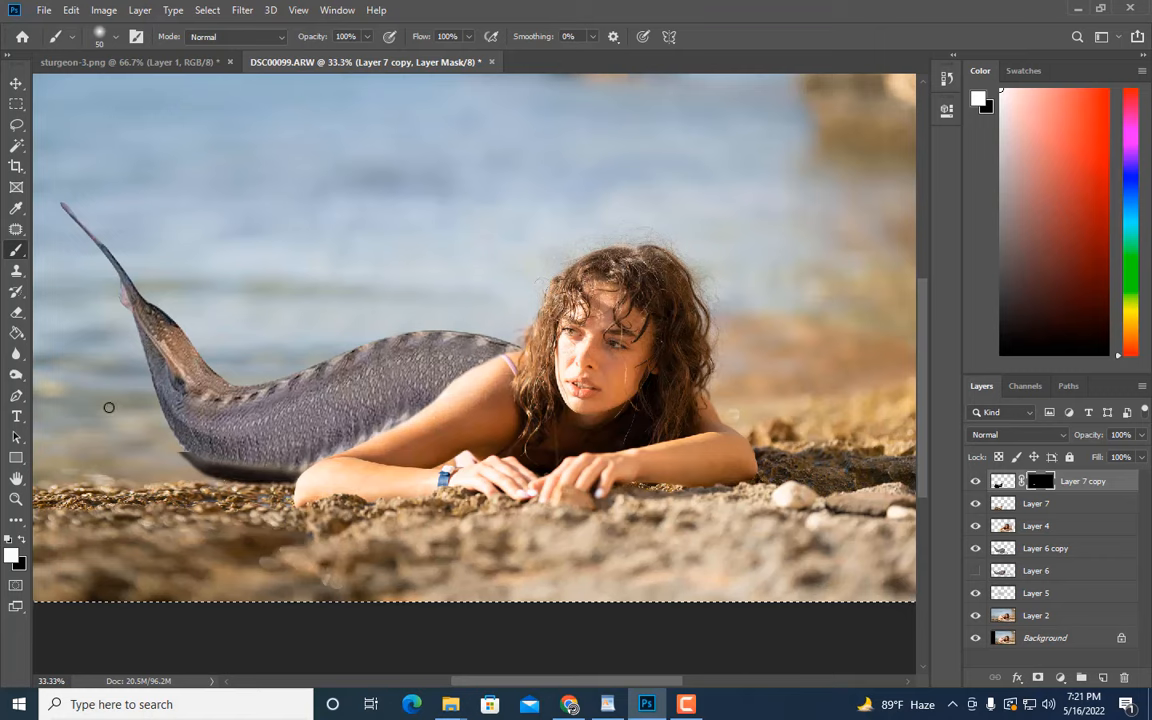
{"action": "key", "text": "e"}
{"action": "key", "text": "bracketright"}
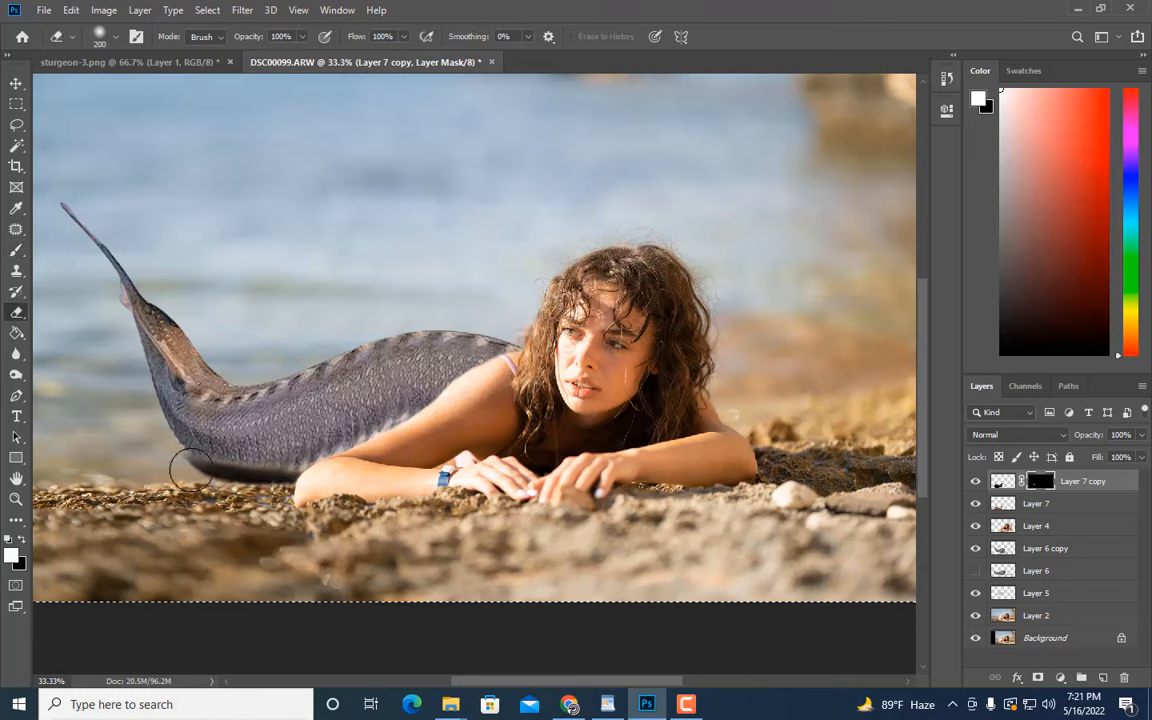
Lower the opacity of Layer 7 copy to 85% to lighten the shadow under the tail
{"action": "left_click", "coordinate": [1000, 503]}
{"action": "key", "text": "bracketleft"}
{"action": "key", "text": "bracketleft"}
{"action": "key", "text": "bracketleft"}
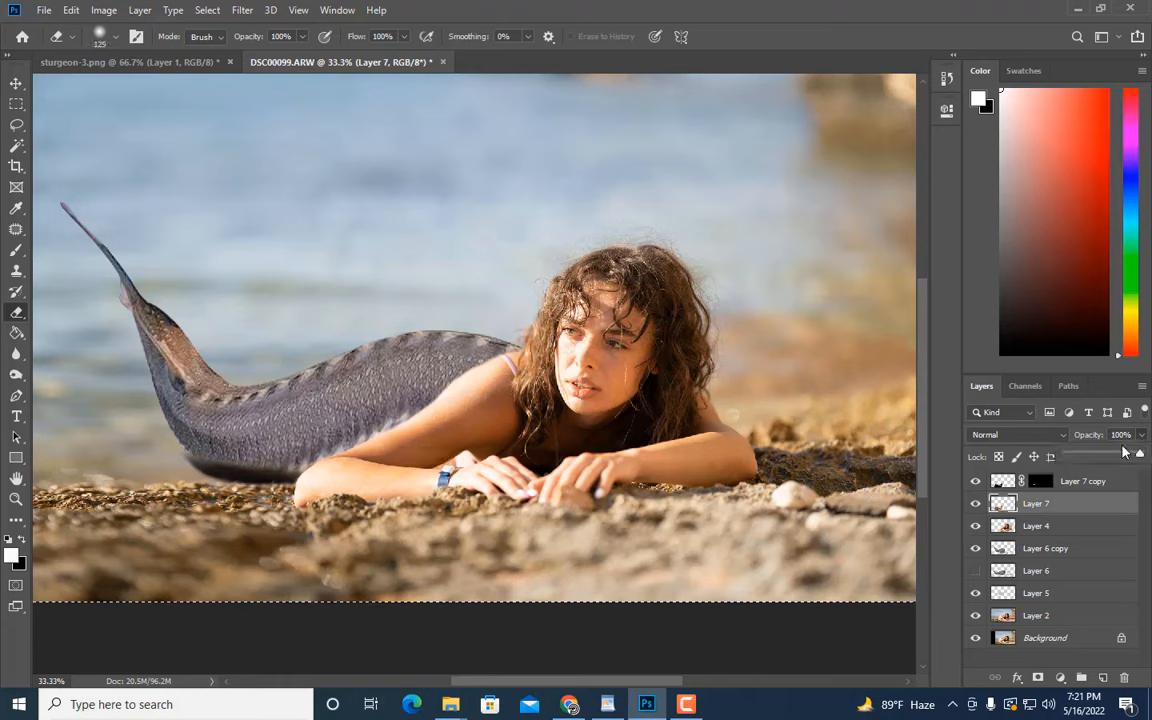
{"action": "left_click_drag", "start_coordinate": [1141, 434], "coordinate": [1092, 455]}
{"action": "left_click", "coordinate": [1083, 482]}
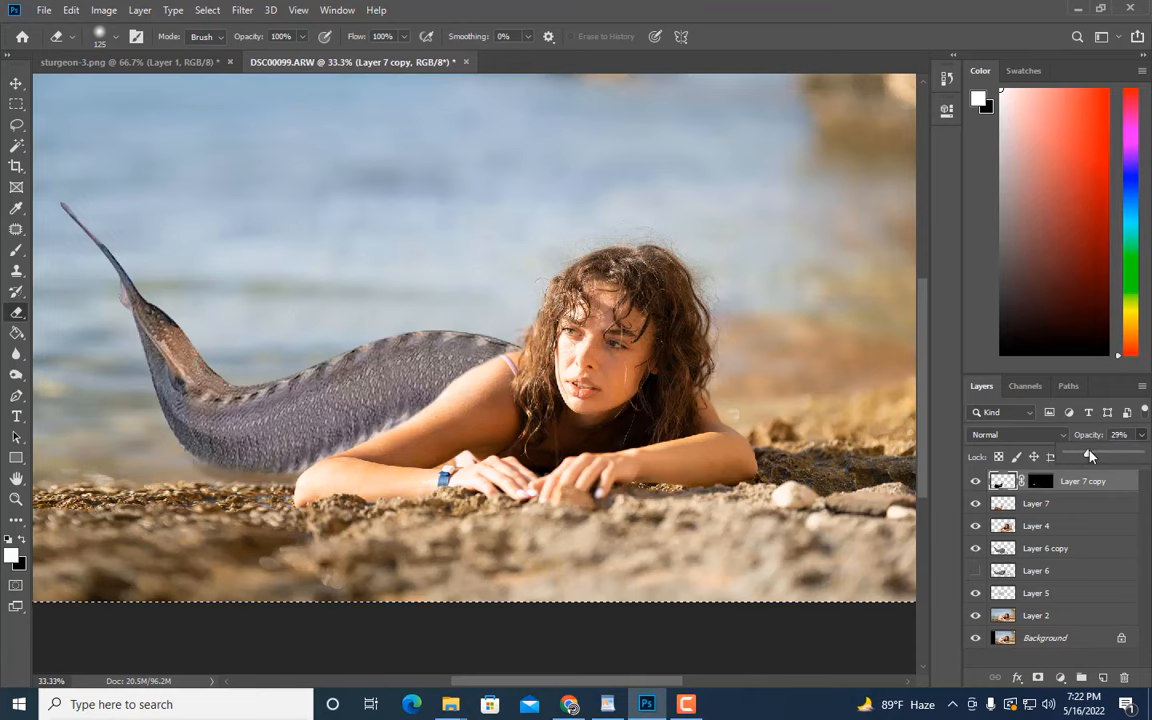
{"action": "left_click", "coordinate": [1040, 482]}
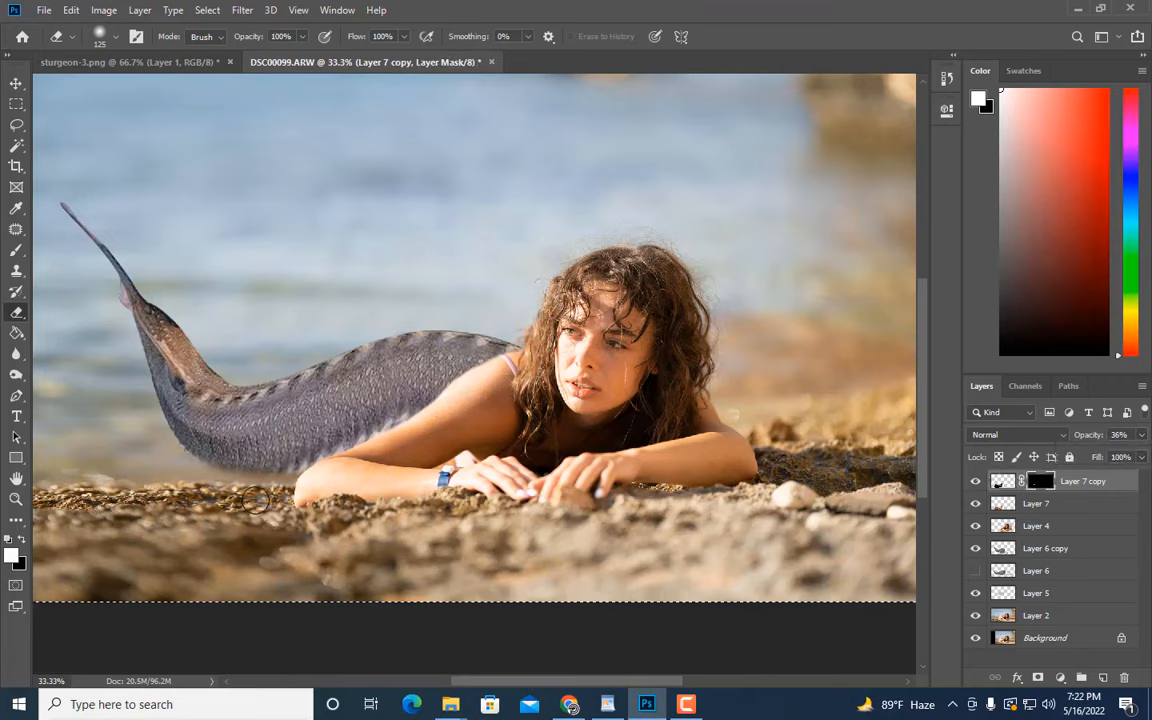
{"action": "key", "text": "ctrl+minus"}
{"action": "key", "text": "ctrl+plus"}
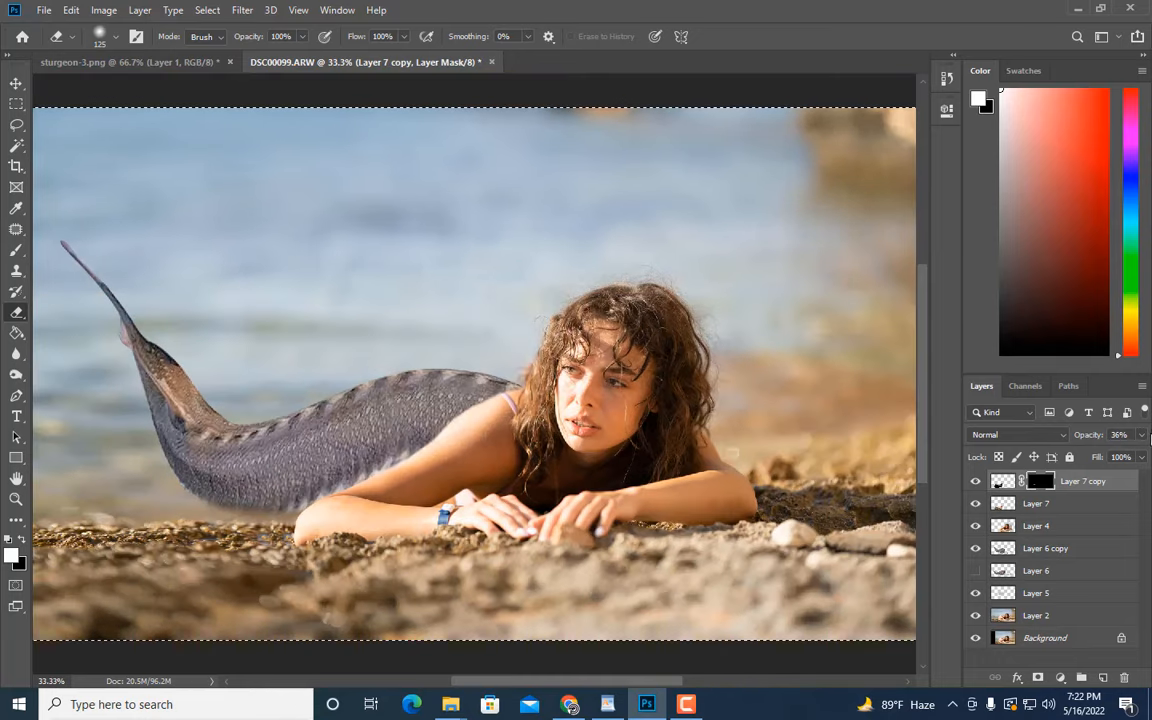
{"action": "left_click", "coordinate": [1141, 434]}
{"action": "left_click_drag", "start_coordinate": [1117, 459], "coordinate": [1143, 459]}
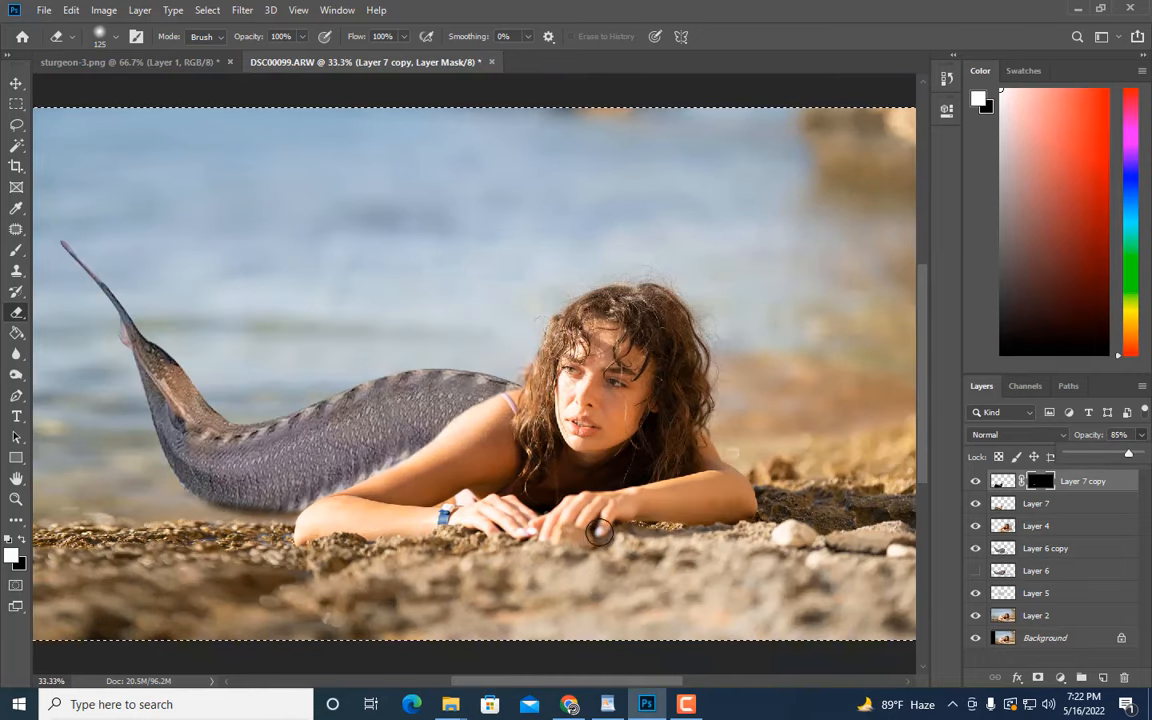
Refine the shadow under the tail on Layer 7 copy's mask with an eraser of 70 to 100
{"action": "key", "text": "ctrl+plus"}
{"action": "key", "text": "bracketleft"}
{"action": "key", "text": "bracketleft"}
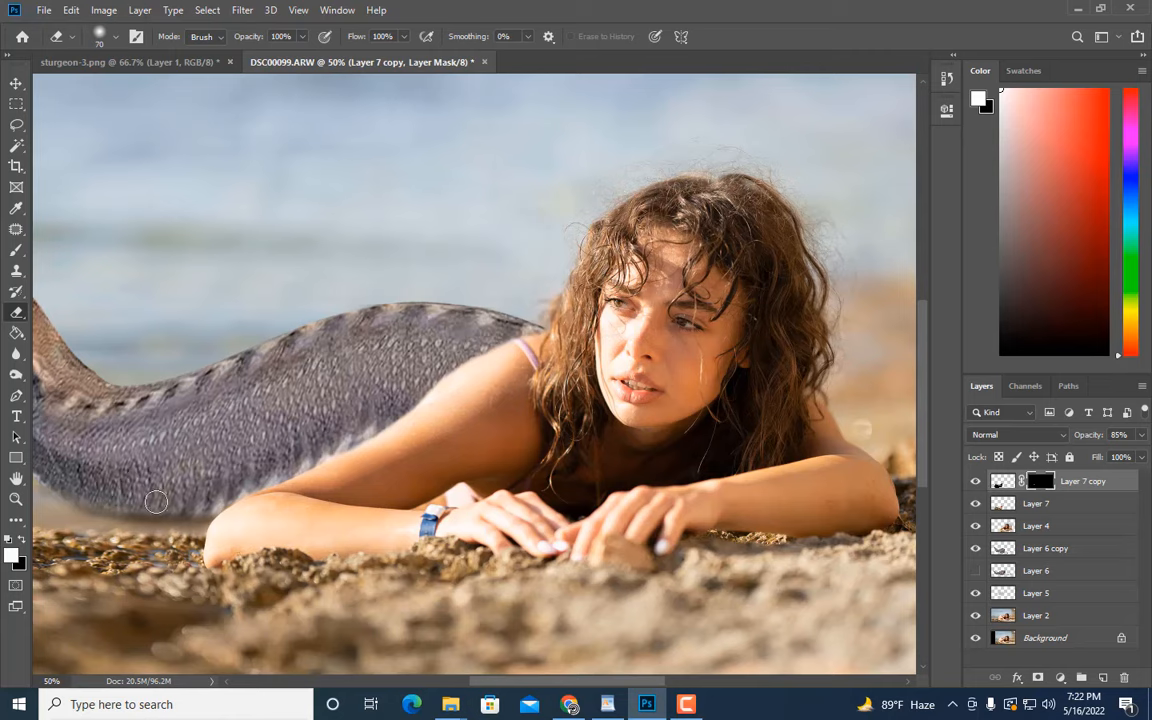
{"action": "key", "text": "ctrl+minus"}
{"action": "key", "text": "ctrl+minus"}
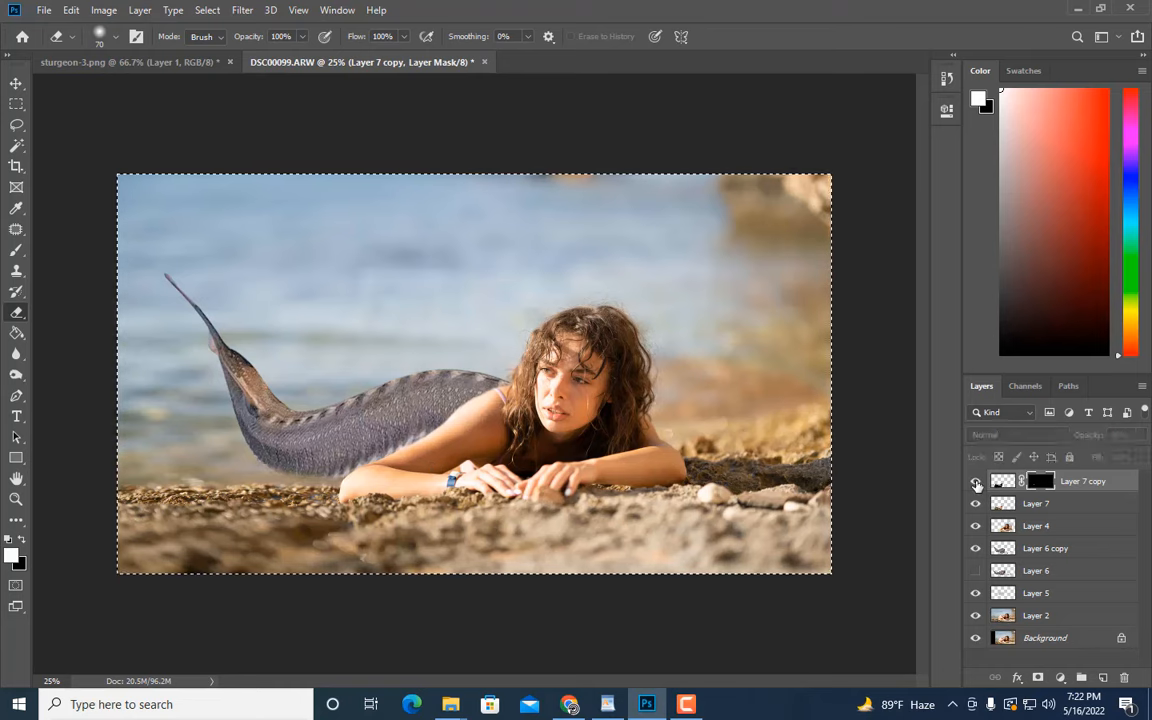
{"action": "key", "text": "ctrl+plus"}
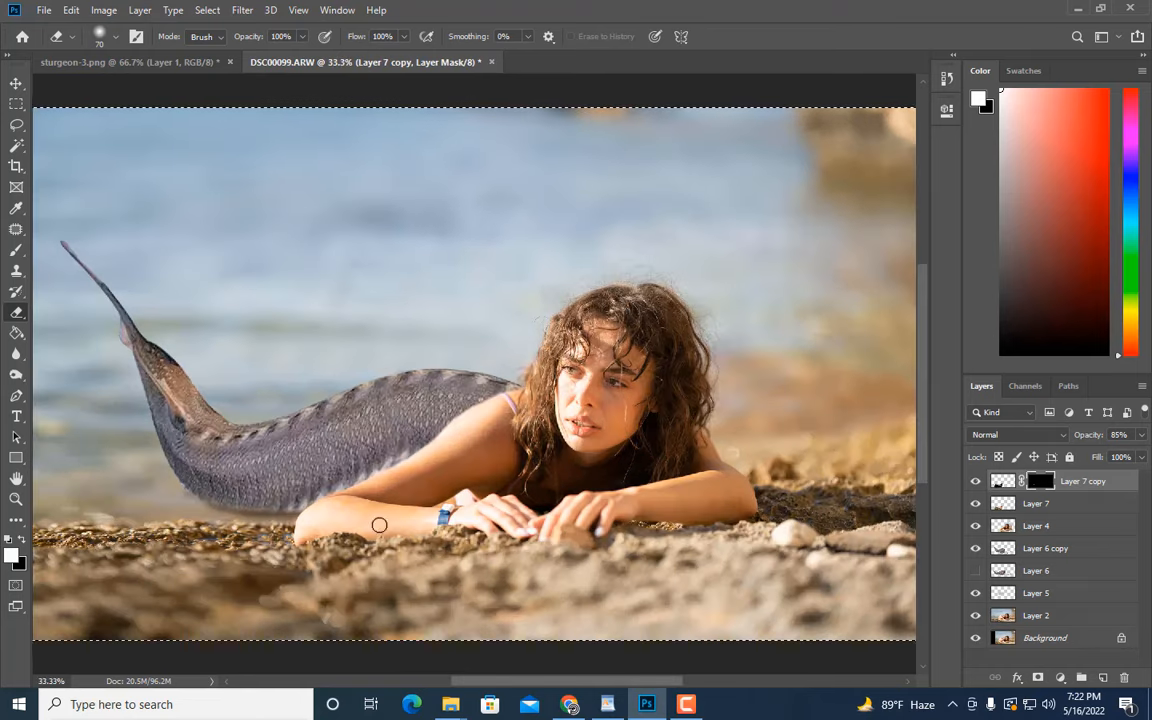
{"action": "scroll", "coordinate": [266, 462], "scroll_direction": "down", "scroll_amount": 1}
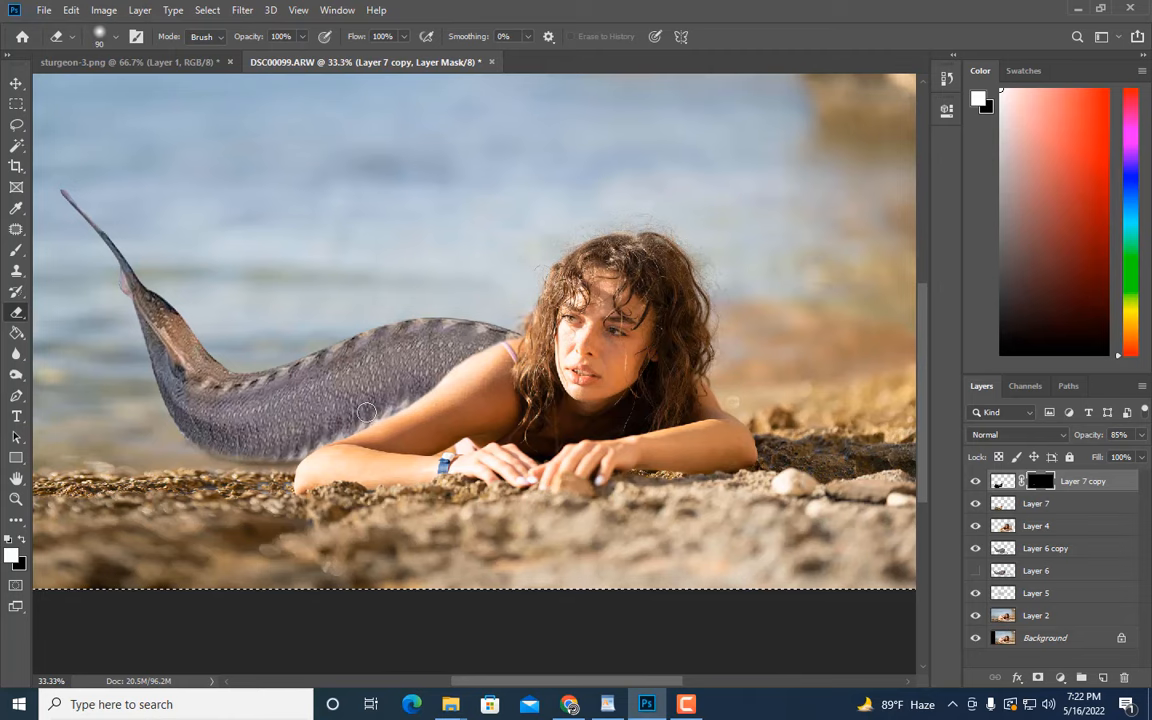
{"action": "key", "text": "bracketright"}
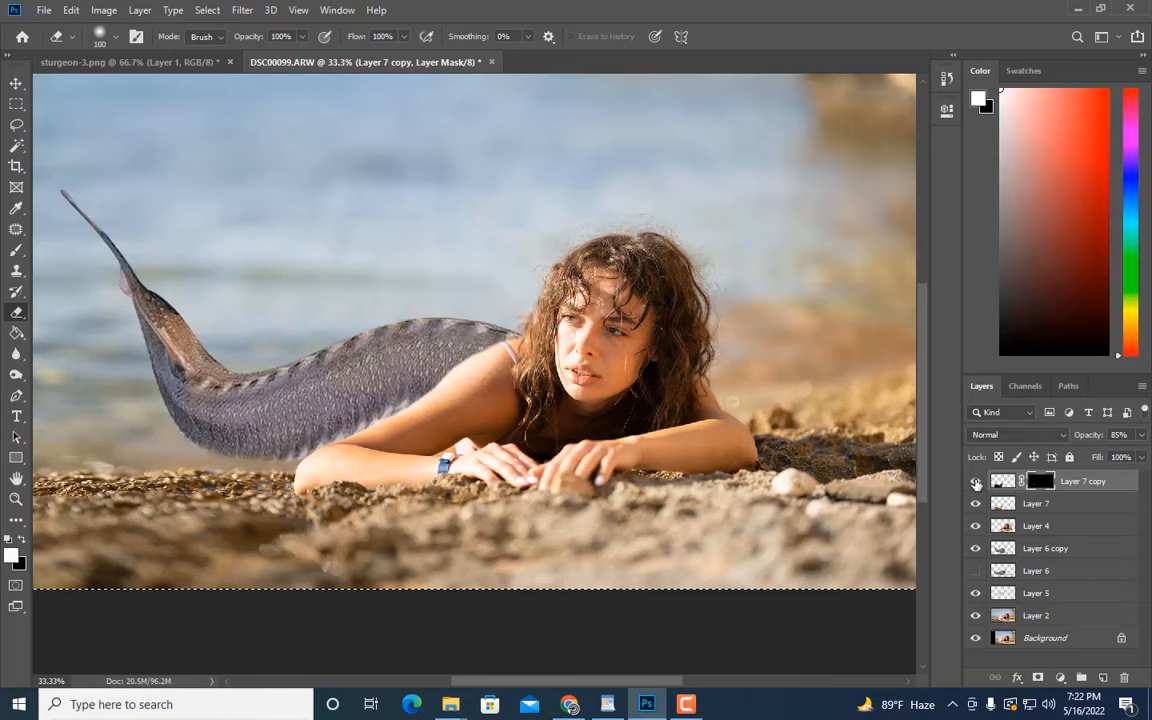
{"action": "key", "text": "ctrl+minus"}
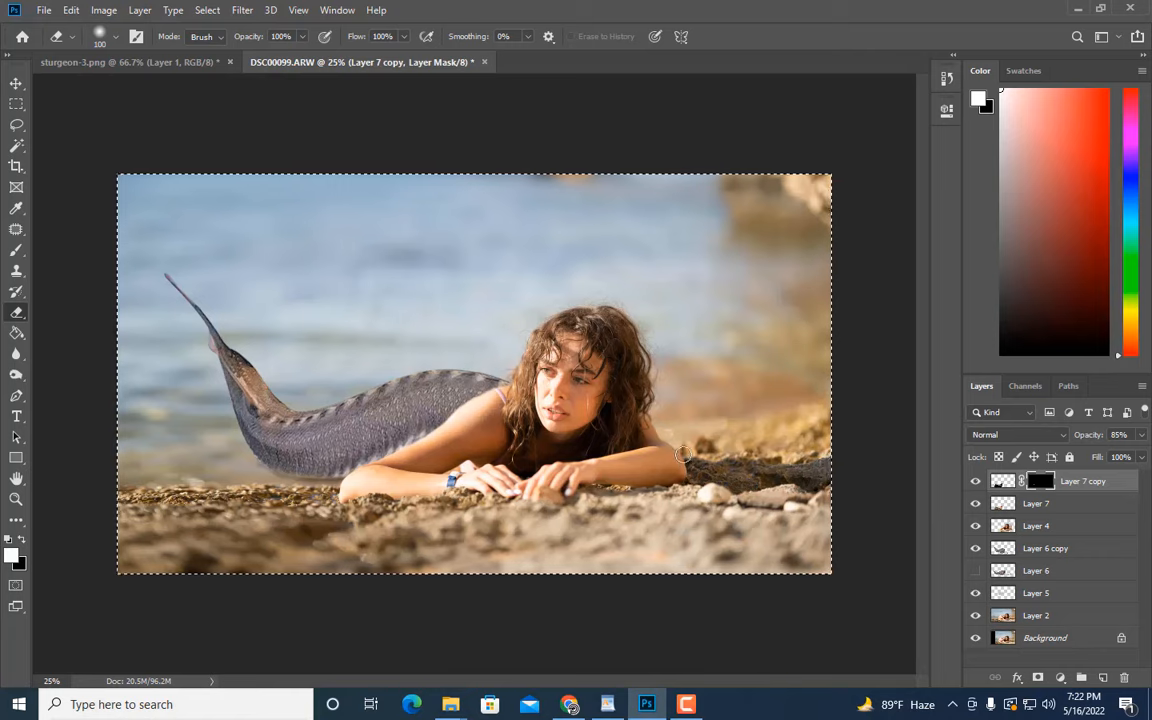
Merge all layers from Layer 7 copy down to Layer 2 and clear the selection
{"action": "left_click", "coordinate": [1045, 615], "text": "shift"}
{"action": "right_click", "coordinate": [1040, 615]}
{"action": "left_click", "coordinate": [882, 485]}
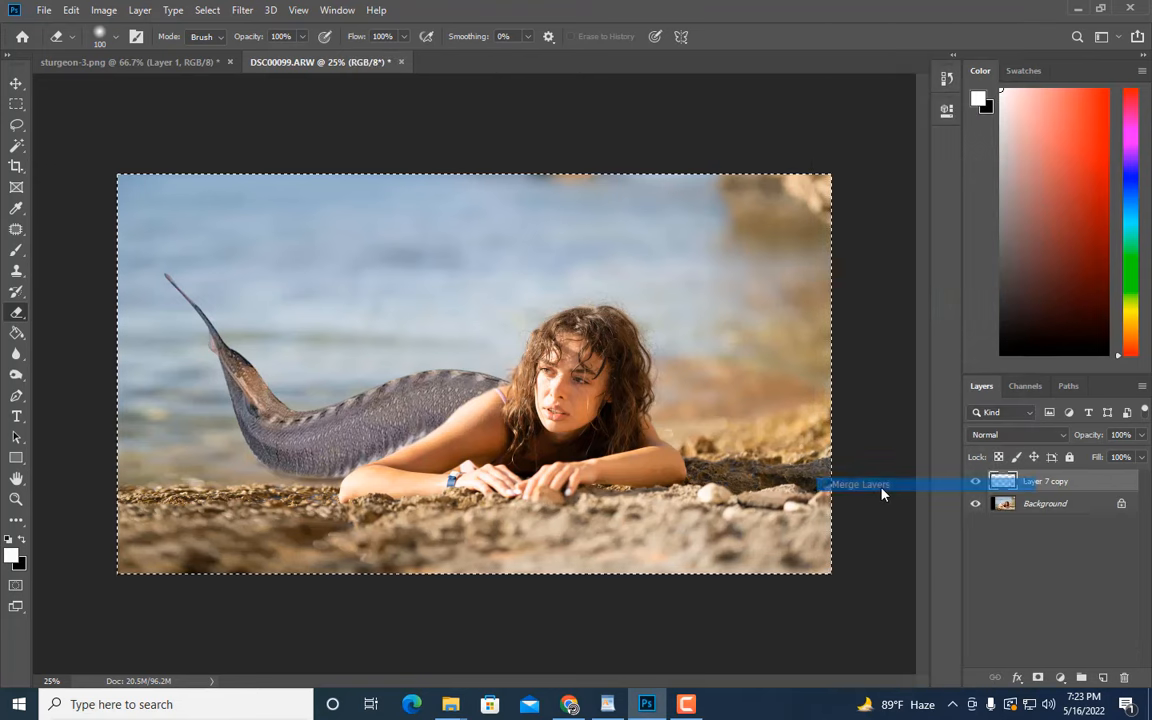
{"action": "left_click", "coordinate": [16, 104]}
{"action": "key", "text": "ctrl+d"}
Copy a rectangular area around the tail's underside and the ground beneath it onto a new layer
{"action": "left_click", "coordinate": [16, 499]}
{"action": "left_click", "coordinate": [370, 470]}
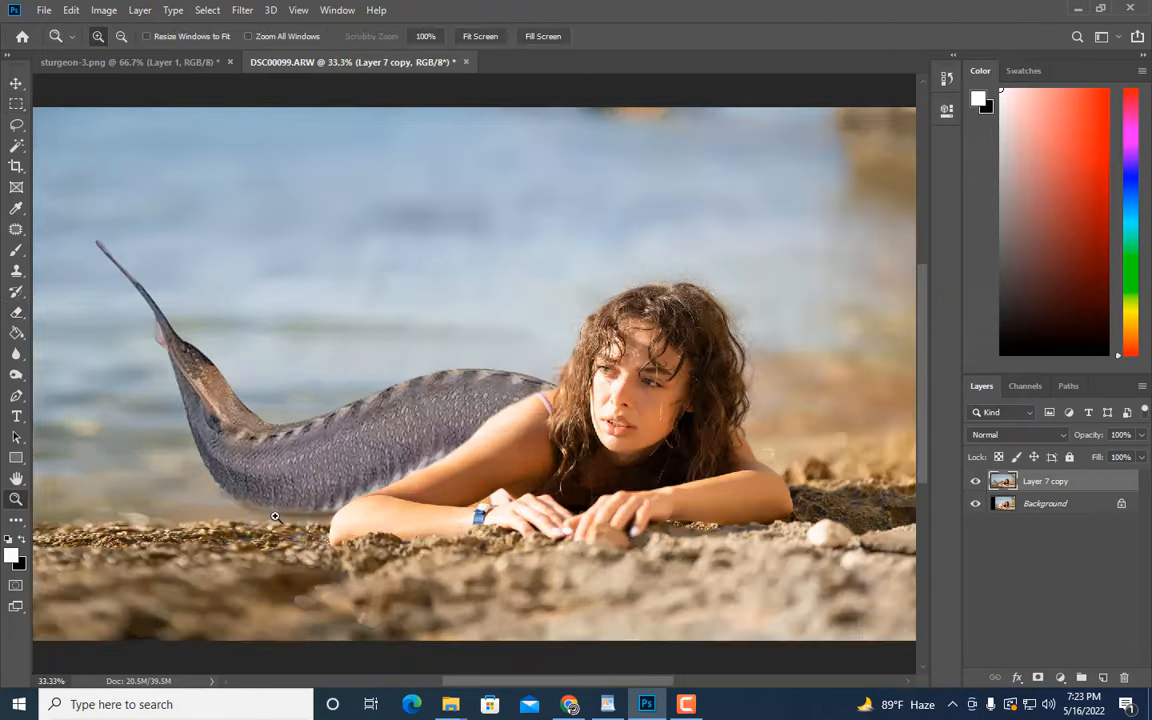
{"action": "left_click", "coordinate": [250, 472]}
{"action": "left_click", "coordinate": [16, 104]}
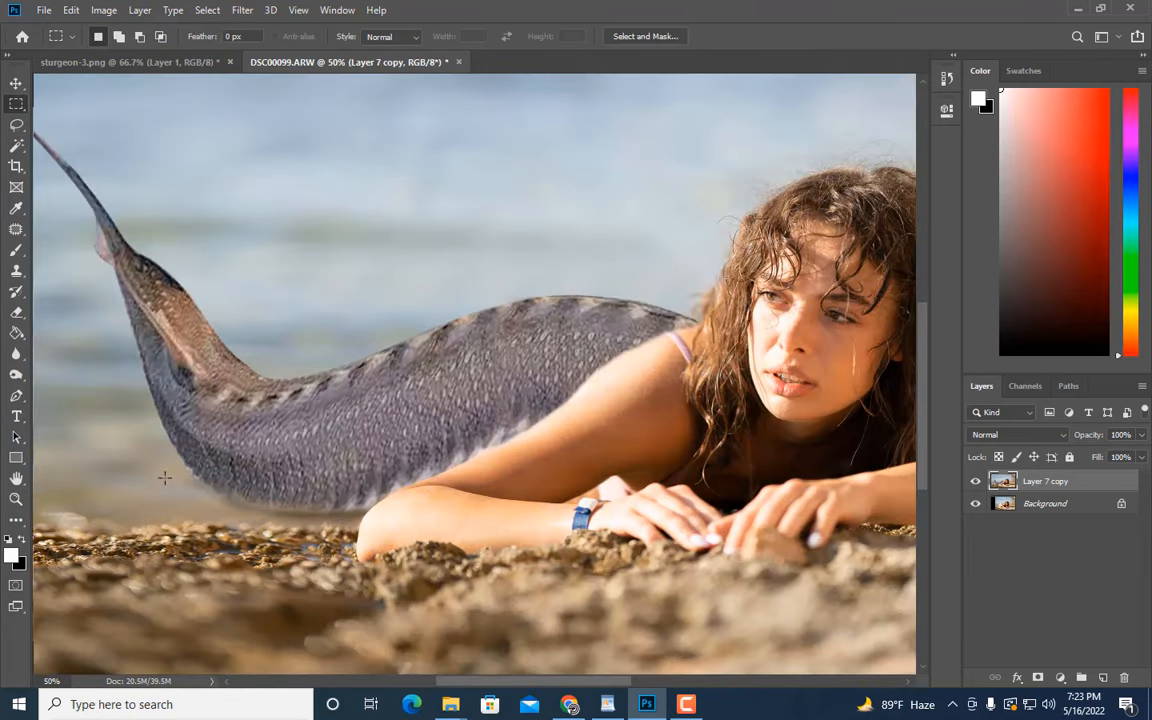
{"action": "left_click_drag", "start_coordinate": [357, 537], "coordinate": [398, 552]}
{"action": "key", "text": "ctrl+j"}
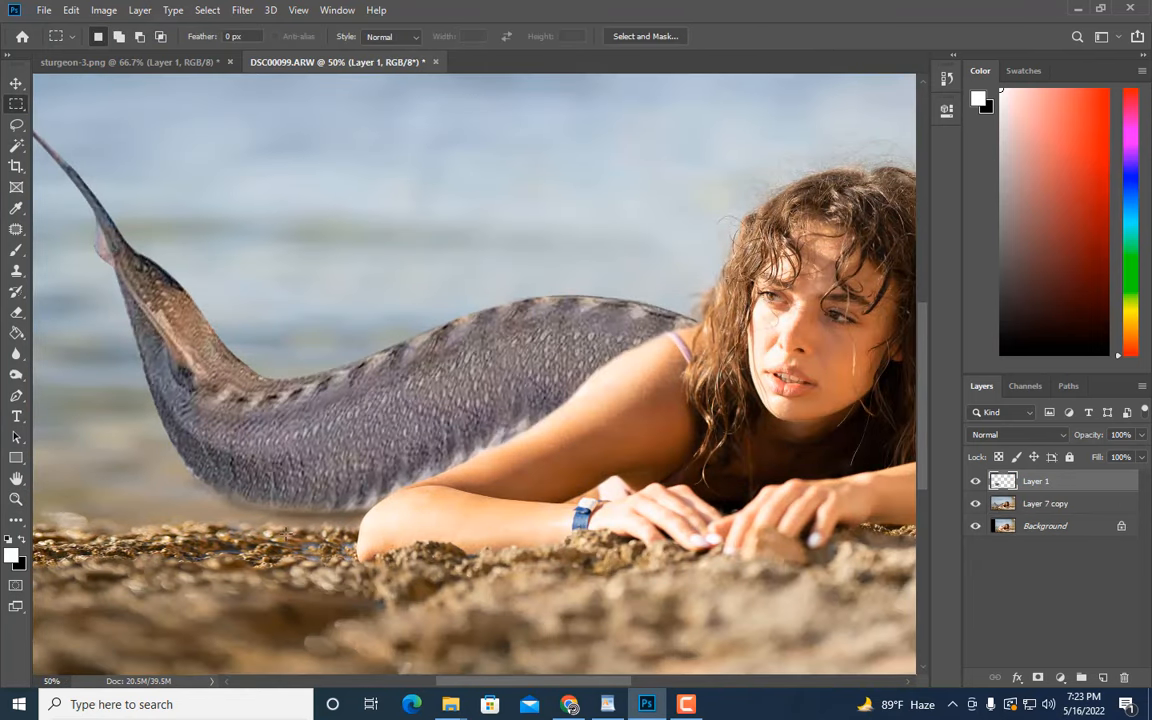
Darken the copied patch on Layer 1 with a Brightness/Contrast adjustment, setting brightness to -83
{"action": "left_click", "coordinate": [104, 10]}
{"action": "mouse_move", "coordinate": [129, 51]}
{"action": "left_click", "coordinate": [320, 51]}
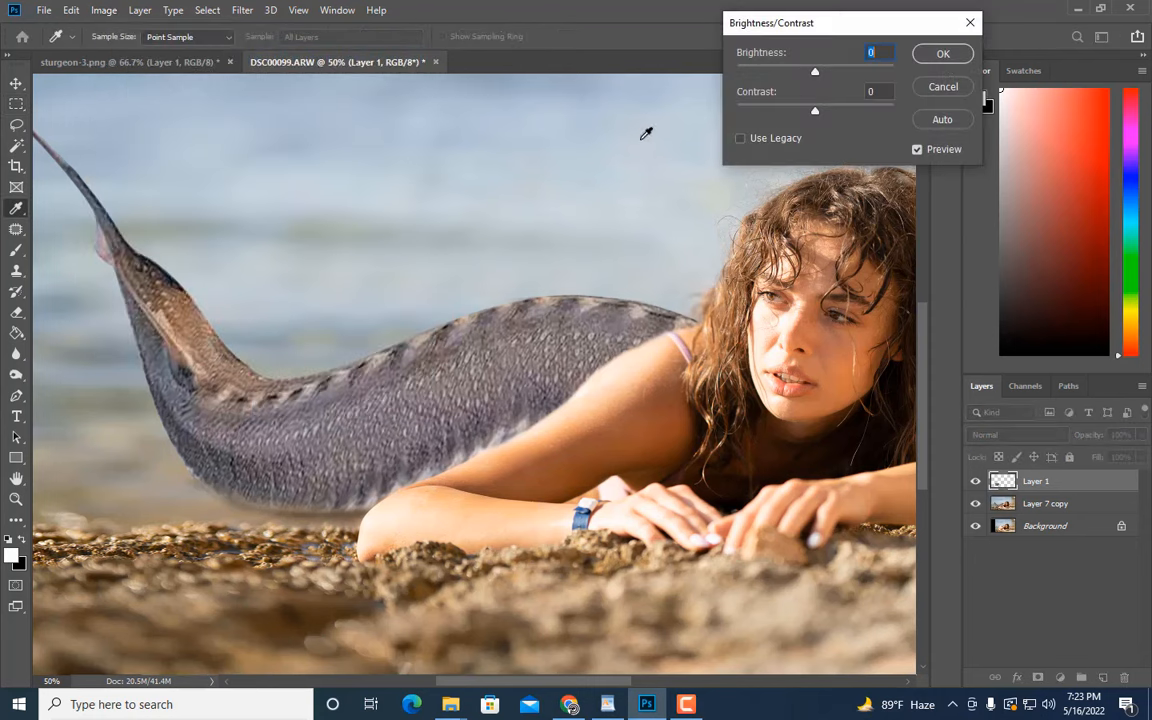
{"action": "left_click_drag", "start_coordinate": [815, 74], "coordinate": [771, 73]}
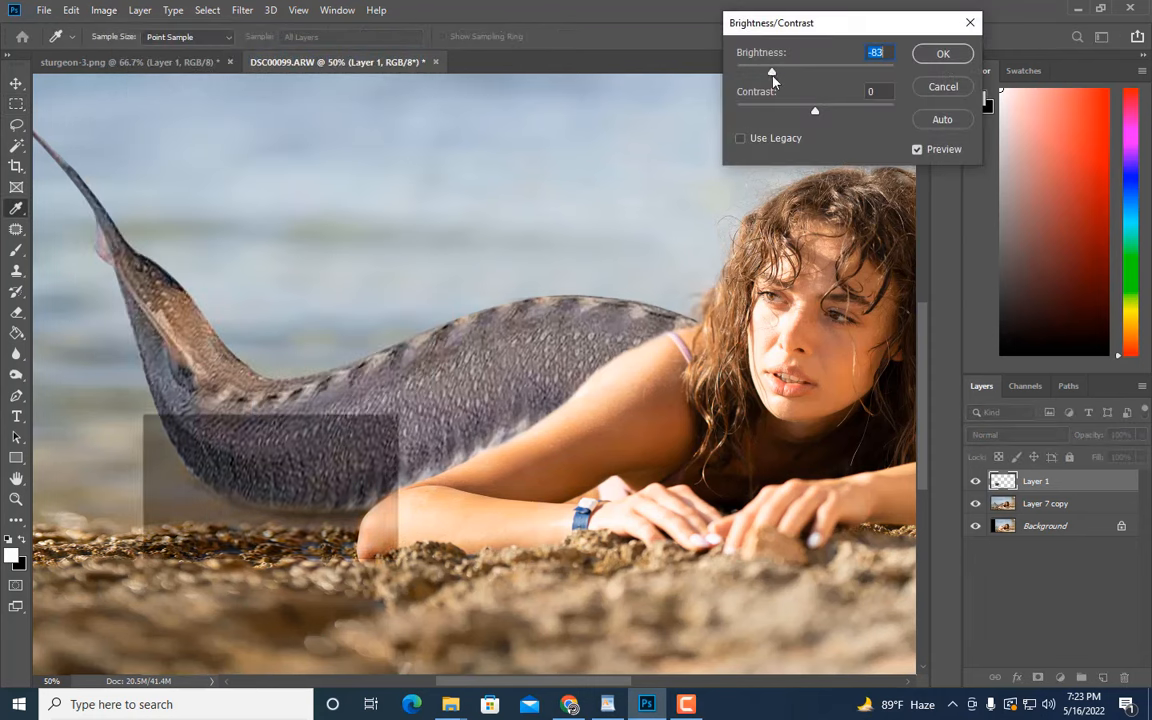
{"action": "left_click", "coordinate": [942, 57]}
Hide Layer 1 with a black layer mask and paint a shadow under the tail with a soft brush of 25 to 80
{"action": "left_click", "coordinate": [1039, 679]}
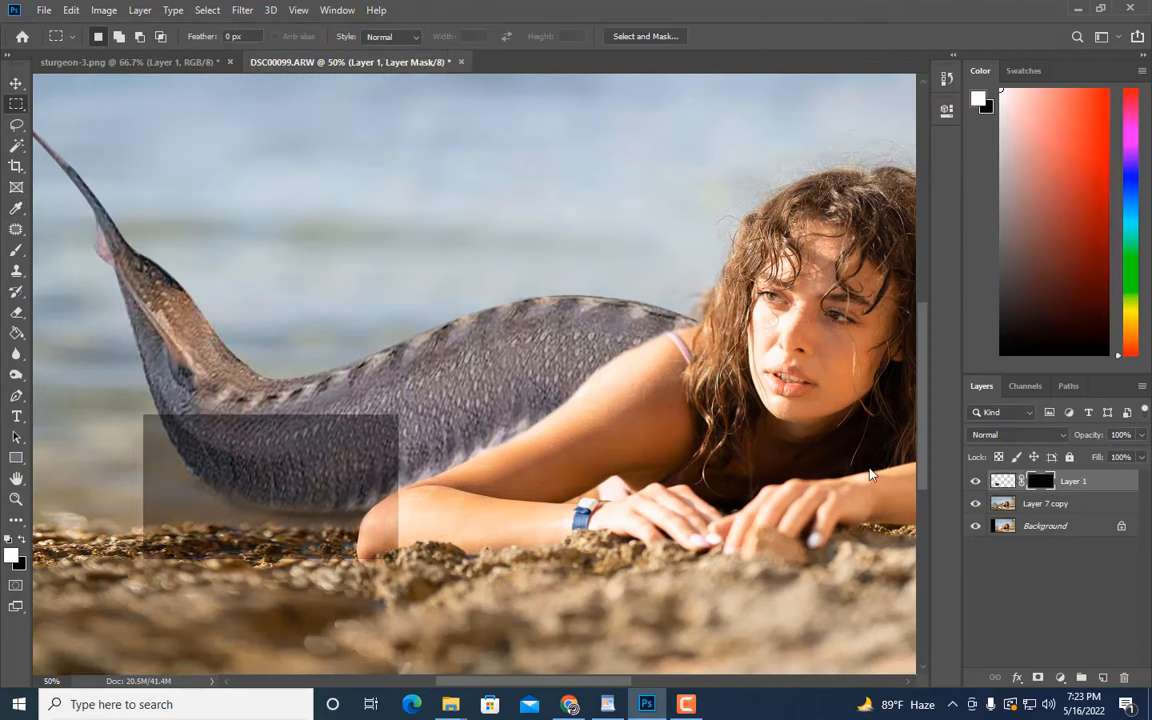
{"action": "key", "text": "b"}
{"action": "scroll", "coordinate": [427, 527], "scroll_direction": "down", "scroll_amount": 1}
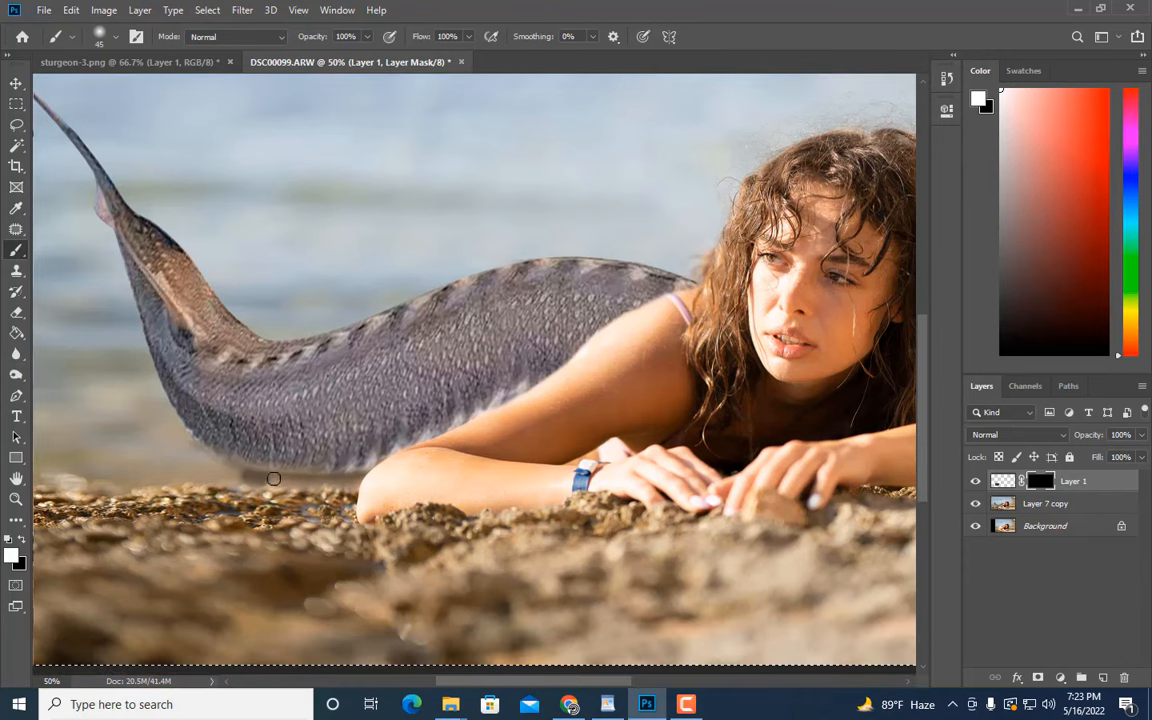
{"action": "key", "text": "bracketleft"}
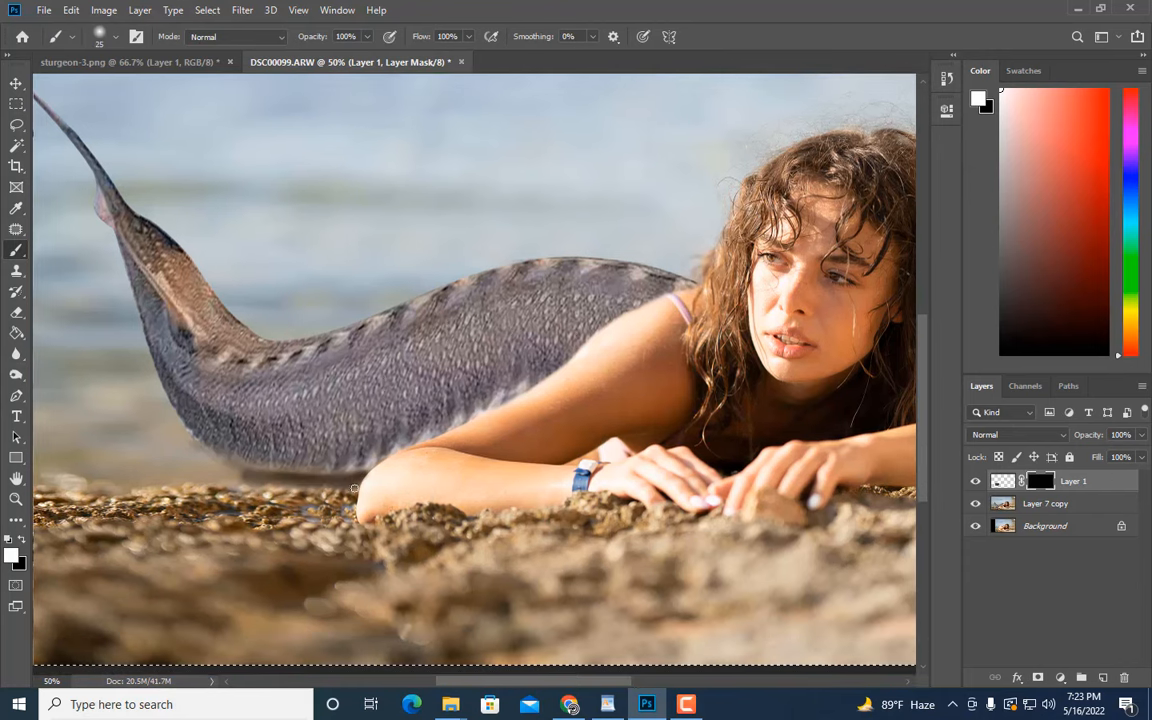
{"action": "key", "text": "bracketright"}
{"action": "key", "text": "bracketright"}
{"action": "key", "text": "bracketright"}
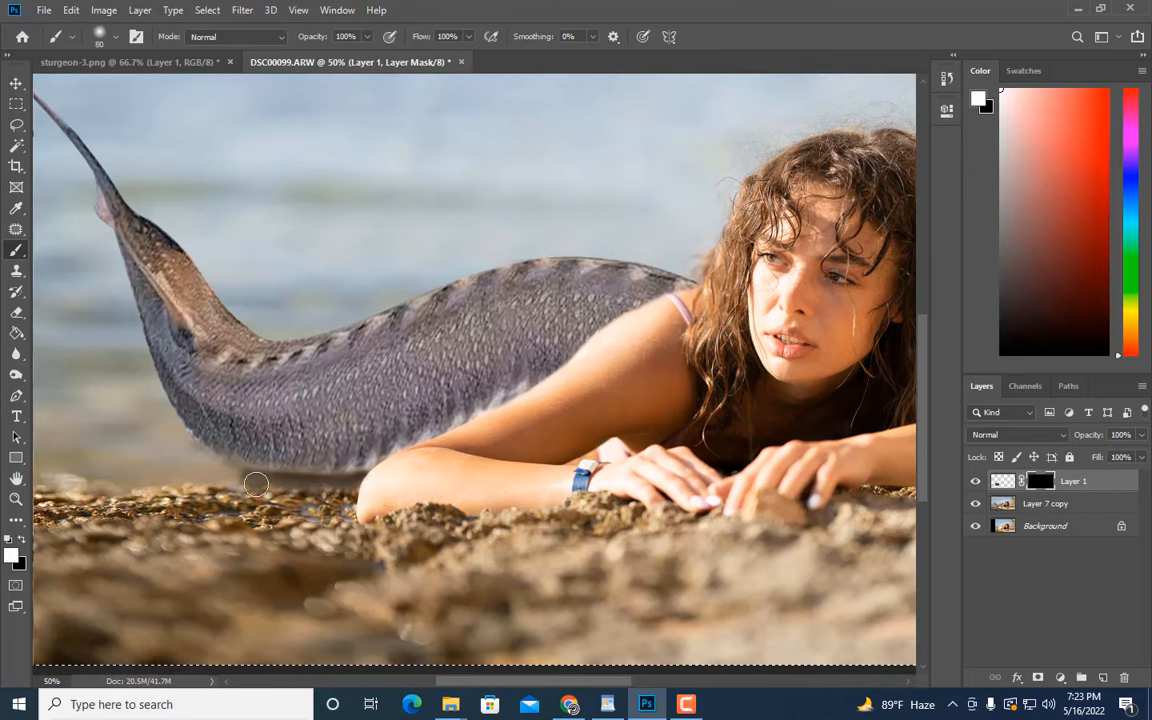
{"action": "left_click_drag", "start_coordinate": [338, 488], "coordinate": [306, 498]}
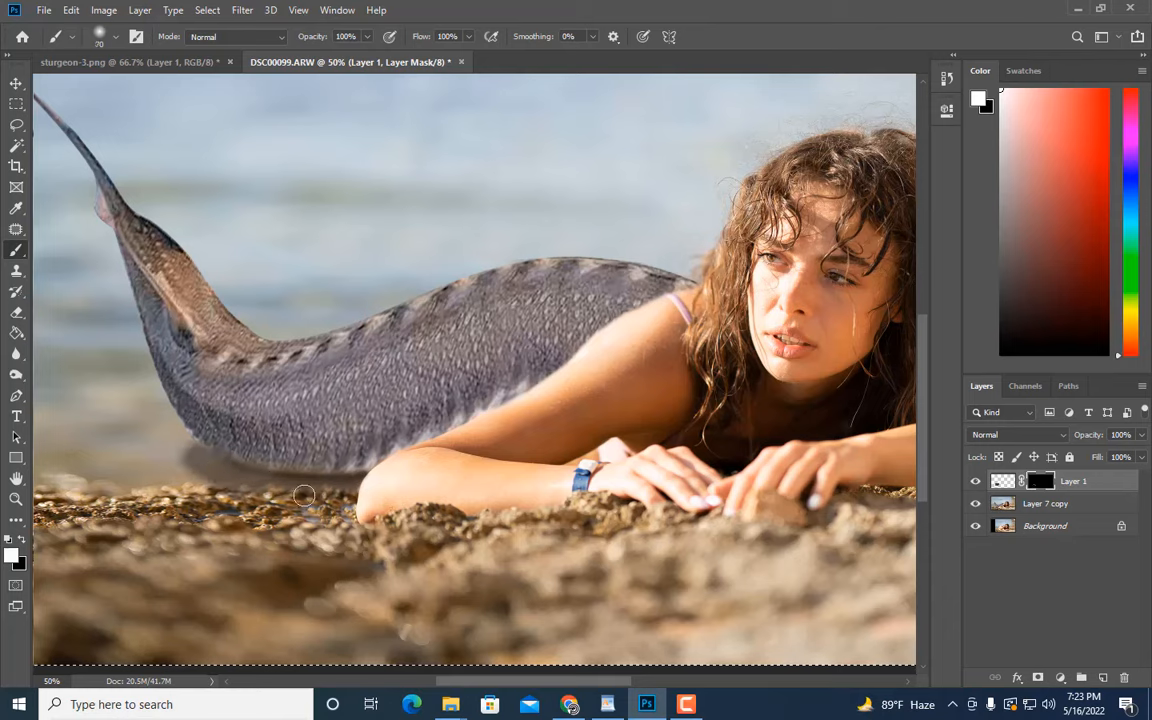
{"action": "key", "text": "bracketleft"}
{"action": "key", "text": "bracketleft"}
{"action": "key", "text": "bracketleft"}
{"action": "key", "text": "bracketleft"}
{"action": "key", "text": "bracketleft"}
{"action": "key", "text": "bracketleft"}
Soften the painted shadow's edges on Layer 1's mask with an eraser of 100 to 400 and compare with the layer hidden
{"action": "key", "text": "e"}
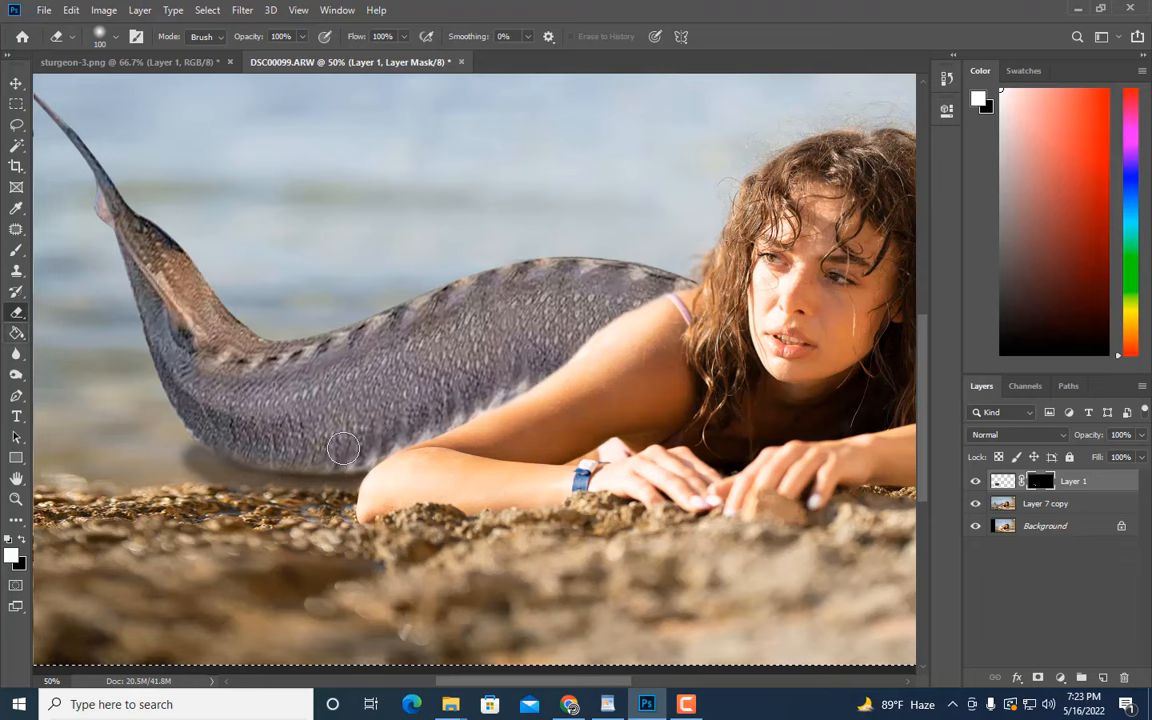
{"action": "key", "text": "bracketright"}
{"action": "key", "text": "bracketright"}
{"action": "key", "text": "bracketright"}
{"action": "key", "text": "bracketright"}
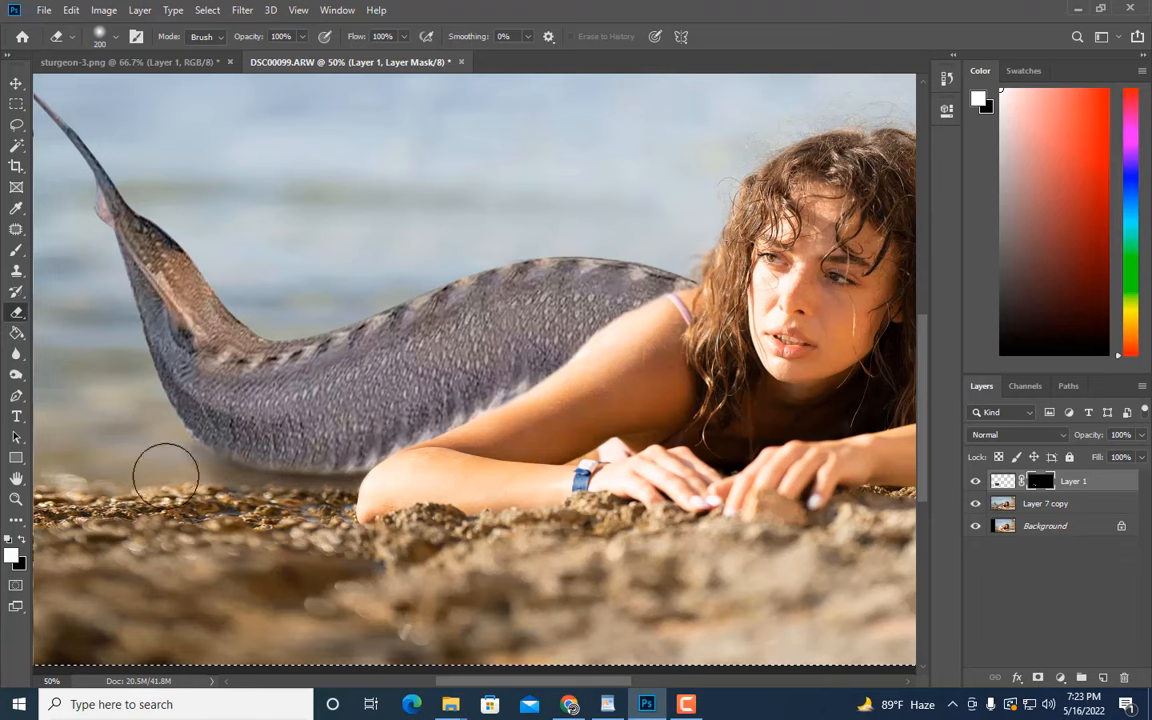
{"action": "key", "text": "bracketright"}
{"action": "key", "text": "bracketright"}
{"action": "key", "text": "bracketright"}
{"action": "key", "text": "bracketright"}
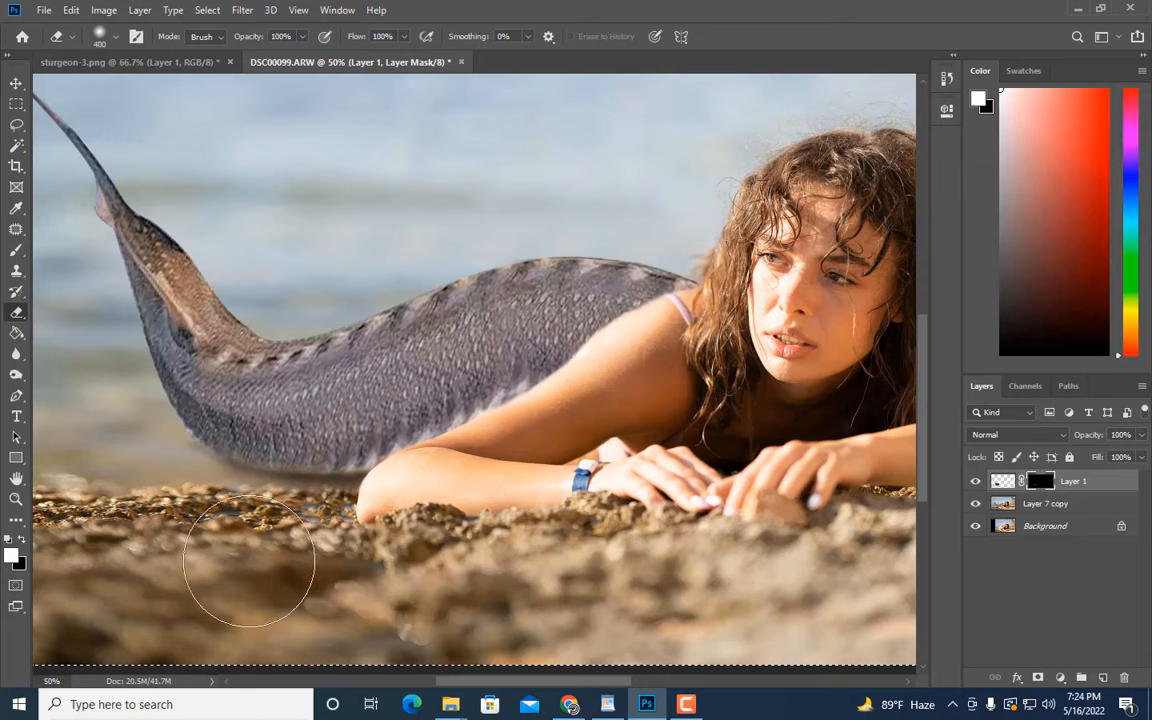
{"action": "left_click", "coordinate": [976, 481]}
{"action": "left_click", "coordinate": [977, 484]}
{"action": "left_click", "coordinate": [977, 484]}
{"action": "key", "text": "ctrl+minus"}
{"action": "key", "text": "ctrl+minus"}
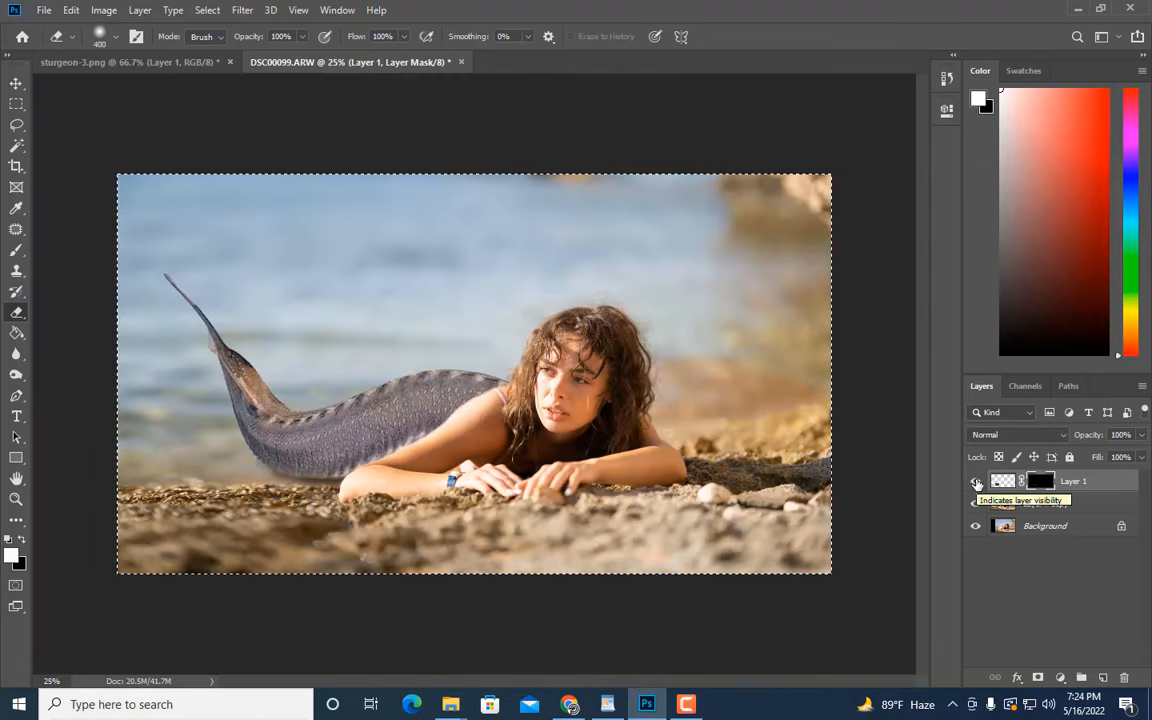
Merge Layer 1 with Layer 7 copy and duplicate the merged image onto a new layer
{"action": "key", "text": "ctrl+plus"}
{"action": "left_click", "coordinate": [1046, 503], "text": "shift"}
{"action": "right_click", "coordinate": [1046, 503]}
{"action": "left_click", "coordinate": [919, 499]}
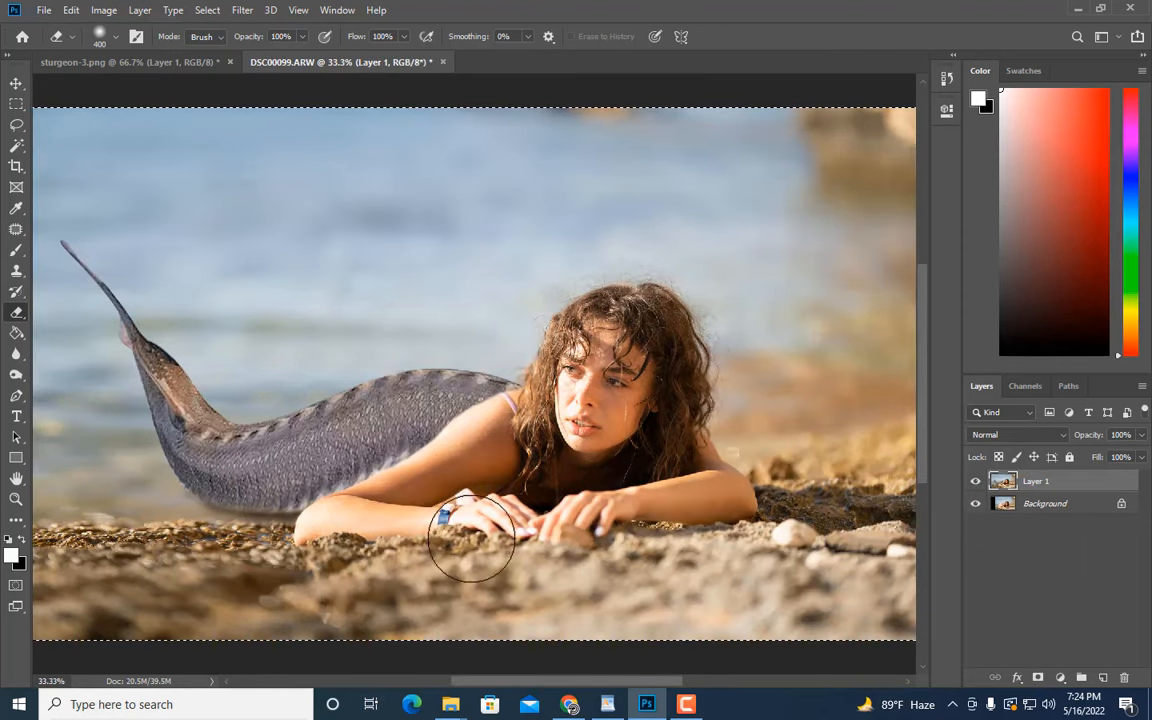
{"action": "key", "text": "ctrl+shift+alt+e"}
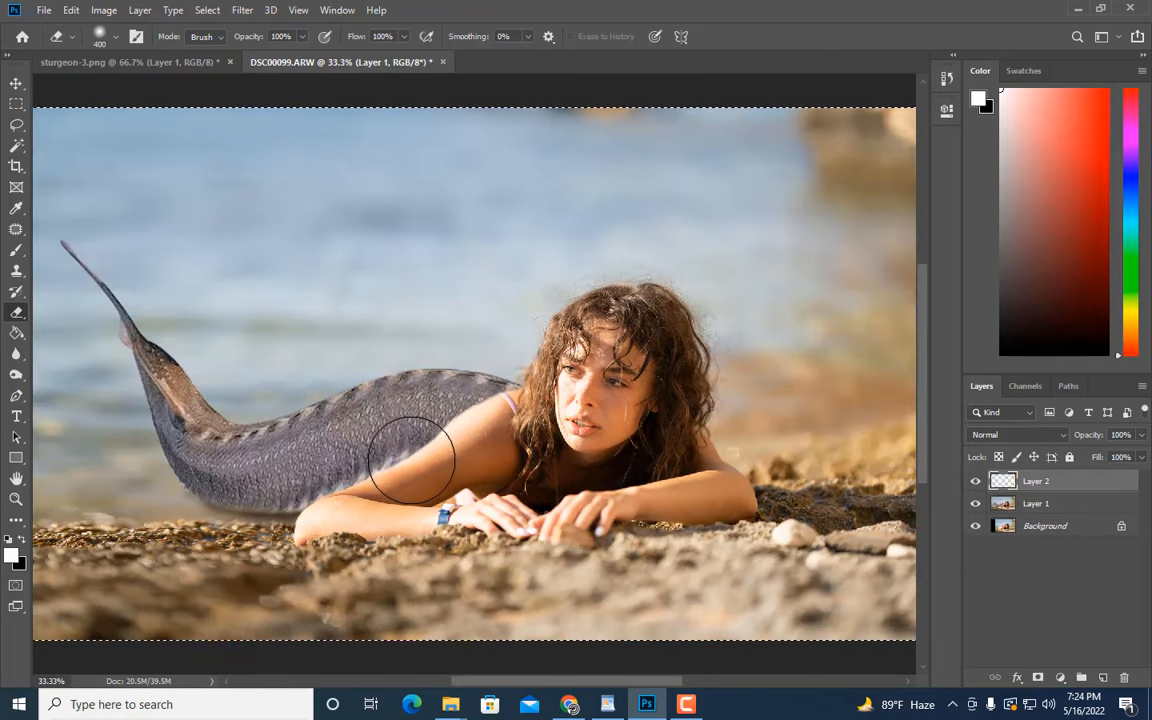
Darken Layer 2 with a Curves adjustment, lowering the midtones to output 87 at input 125
{"action": "left_click", "coordinate": [104, 10]}
{"action": "mouse_move", "coordinate": [127, 57]}
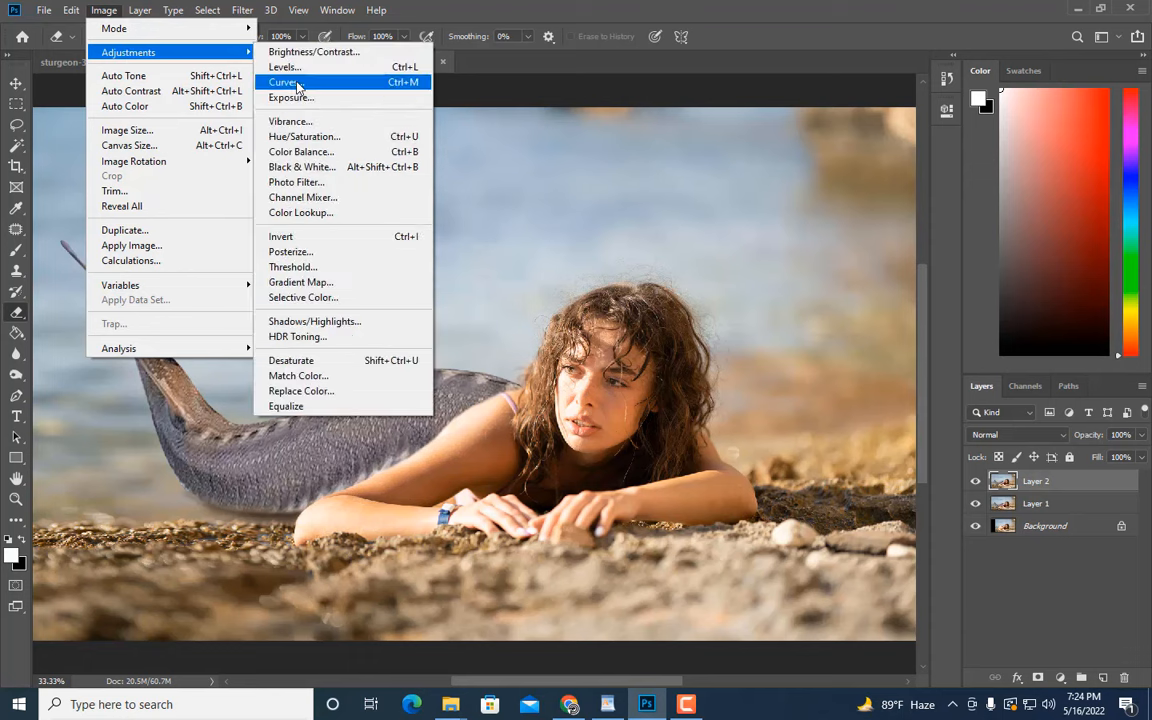
{"action": "left_click", "coordinate": [290, 83]}
{"action": "left_click_drag", "start_coordinate": [733, 57], "coordinate": [1028, 24]}
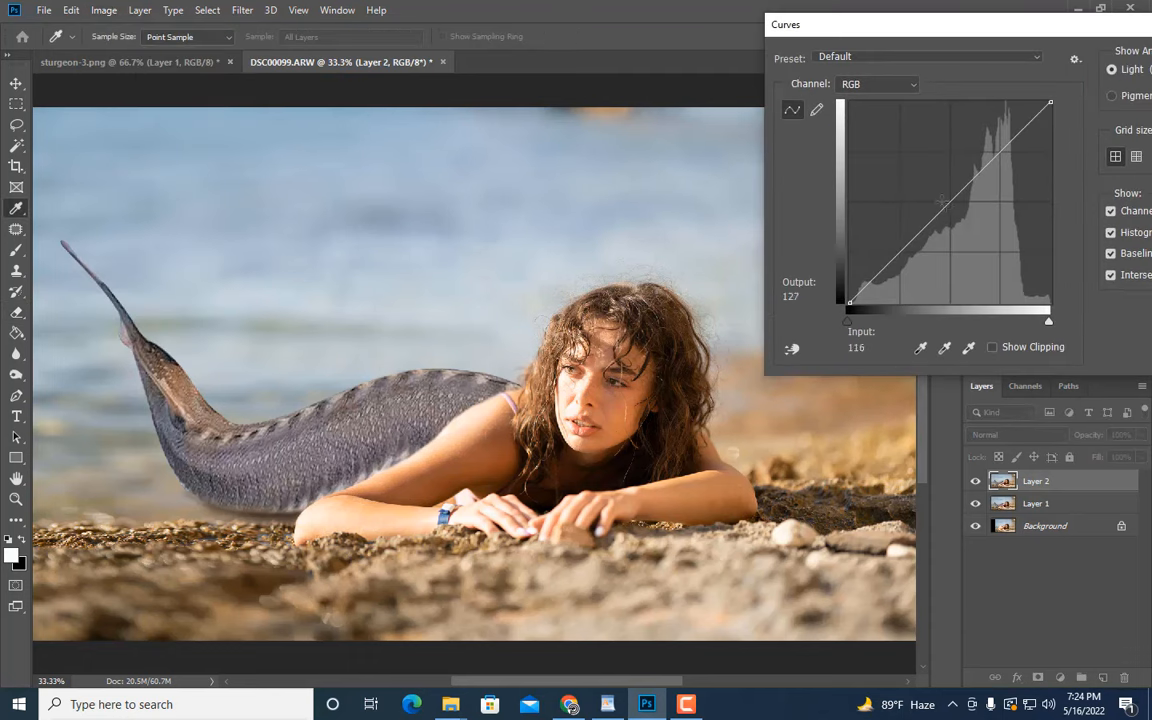
{"action": "left_click_drag", "start_coordinate": [950, 205], "coordinate": [947, 234]}
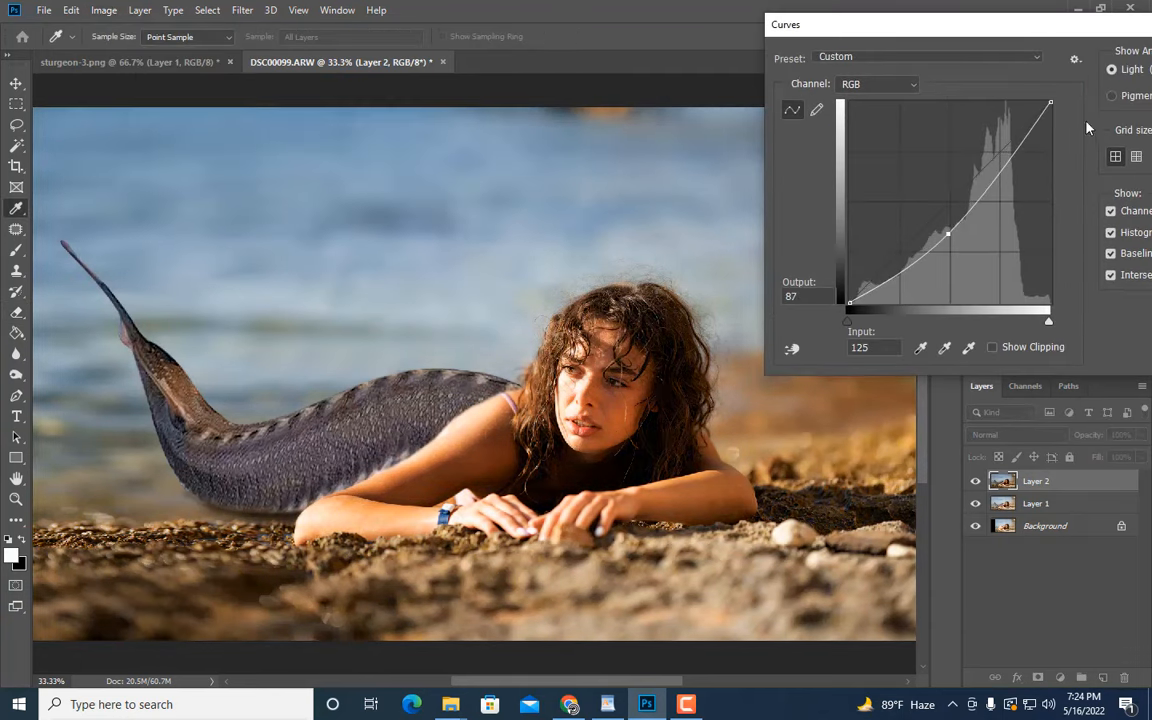
{"action": "left_click_drag", "start_coordinate": [1000, 27], "coordinate": [788, 30]}
{"action": "key", "text": "Return"}
Darken Layer 2 further with a Brightness/Contrast adjustment, setting brightness to about -46
{"action": "left_click", "coordinate": [104, 10]}
{"action": "mouse_move", "coordinate": [127, 57]}
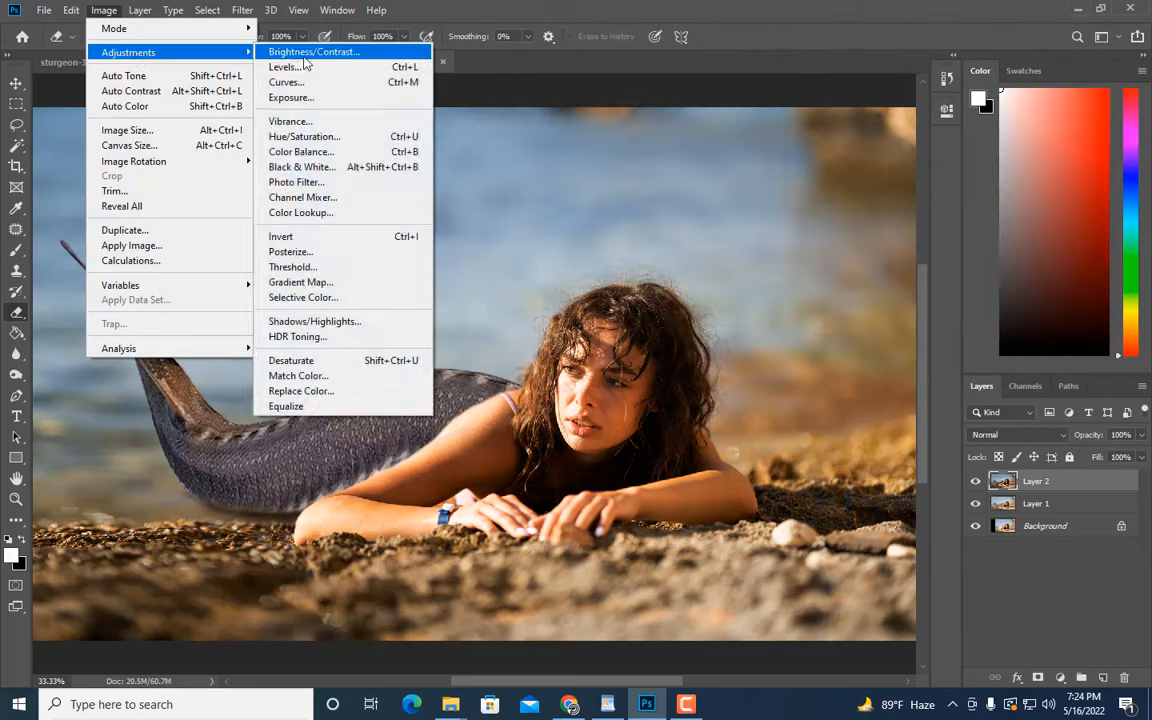
{"action": "left_click", "coordinate": [300, 54]}
{"action": "left_click_drag", "start_coordinate": [815, 71], "coordinate": [789, 72]}
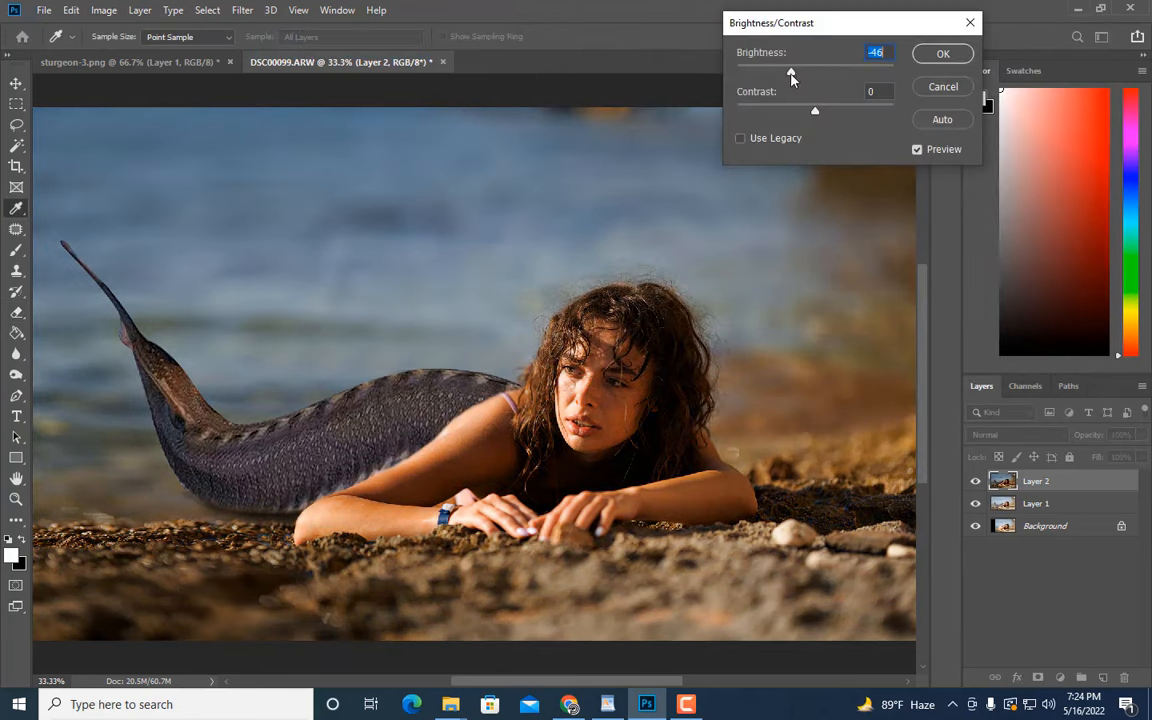
{"action": "key", "text": "e"}
{"action": "key", "text": "Return"}
Add a layer mask to Layer 2 and make it black to hide the darkened image
{"action": "left_click", "coordinate": [1038, 678]}
{"action": "left_click", "coordinate": [1042, 484], "text": "ctrl"}
{"action": "key", "text": "Delete"}
Paint white on Layer 2's mask with a small soft brush to reveal the darkened tail as a shadow along the woman's arm
{"action": "key", "text": "ctrl+plus"}
{"action": "left_click", "coordinate": [16, 250]}
{"action": "scroll", "coordinate": [296, 459], "scroll_direction": "down", "scroll_amount": 2}
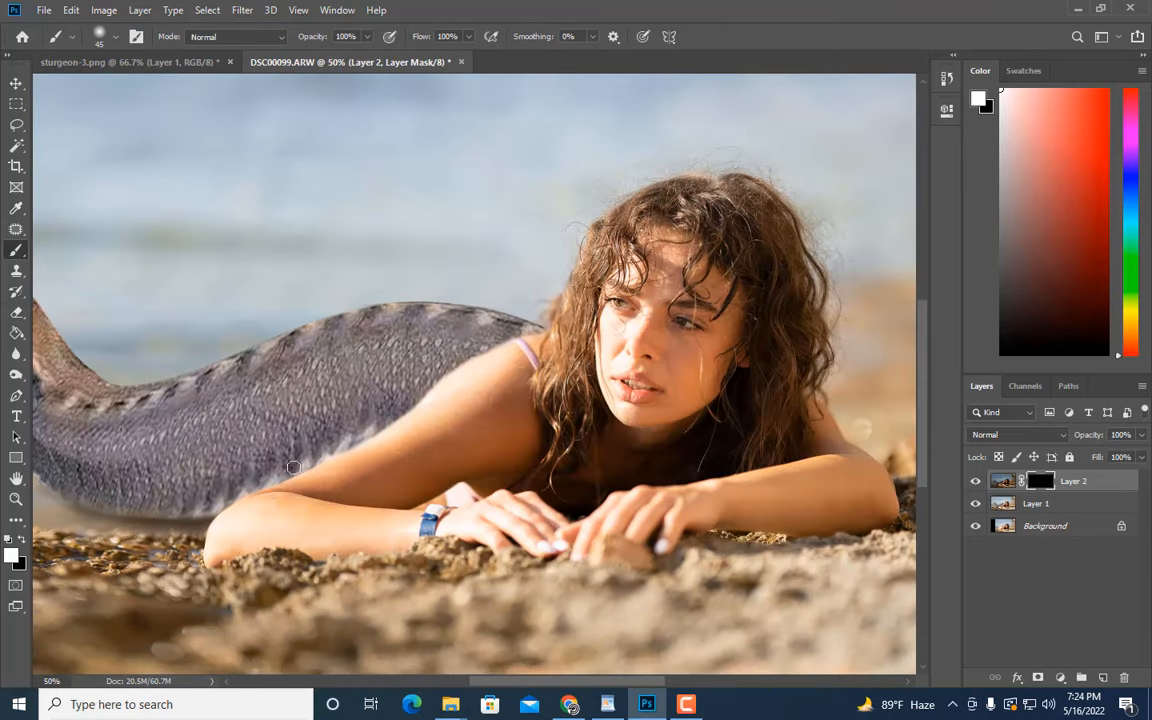
{"action": "left_click_drag", "start_coordinate": [387, 403], "coordinate": [277, 467]}
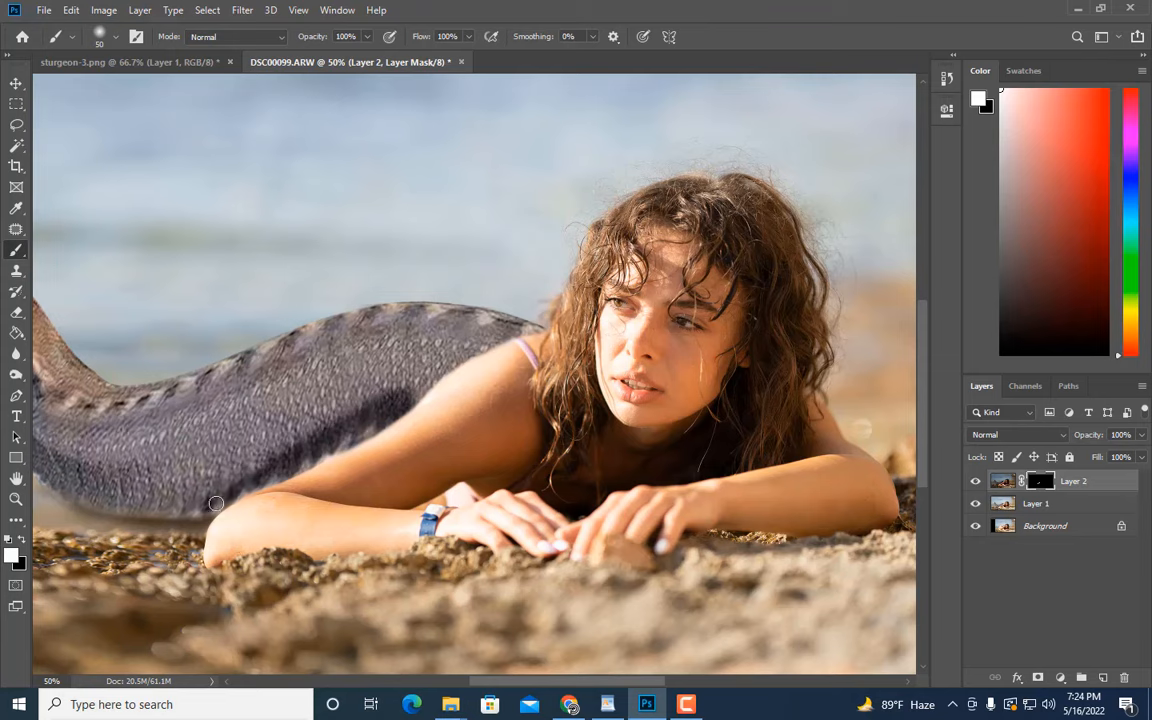
{"action": "left_click_drag", "start_coordinate": [249, 473], "coordinate": [414, 377]}
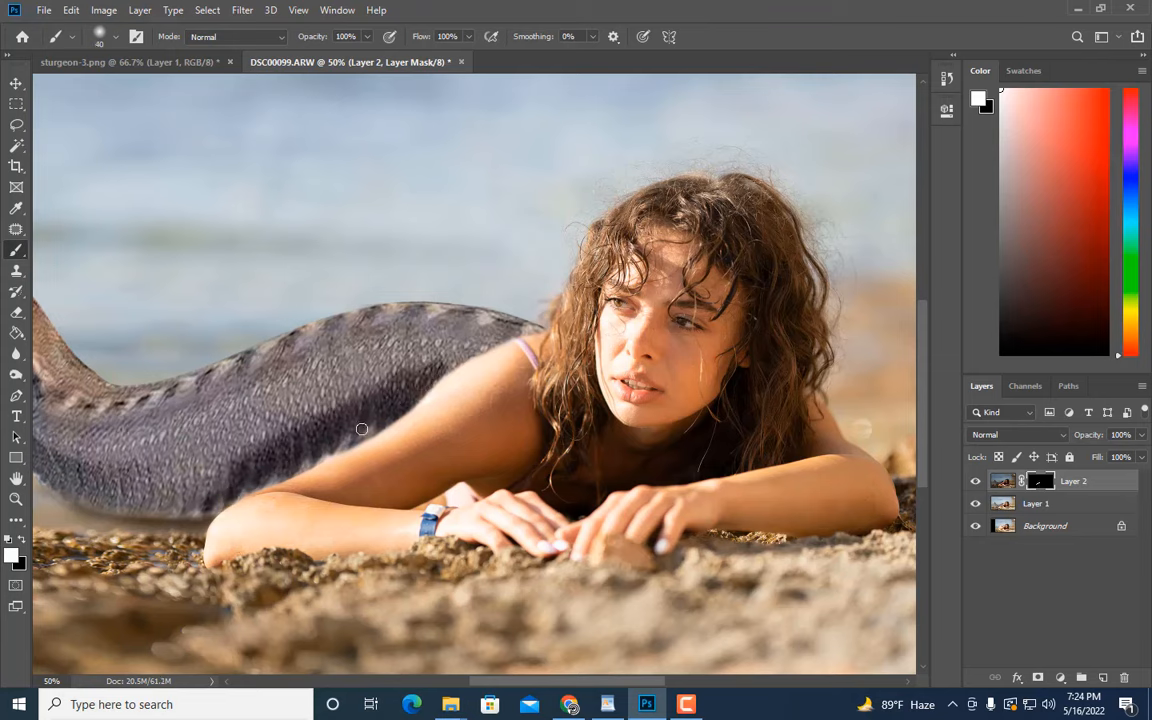
{"action": "mouse_move", "coordinate": [379, 386]}
{"action": "left_mouse_down"}
{"action": "mouse_move", "coordinate": [325, 402]}
{"action": "mouse_move", "coordinate": [269, 447]}
{"action": "mouse_move", "coordinate": [347, 393]}
{"action": "left_mouse_up"}
{"action": "key", "text": "bracketright"}
{"action": "key", "text": "ctrl+minus"}
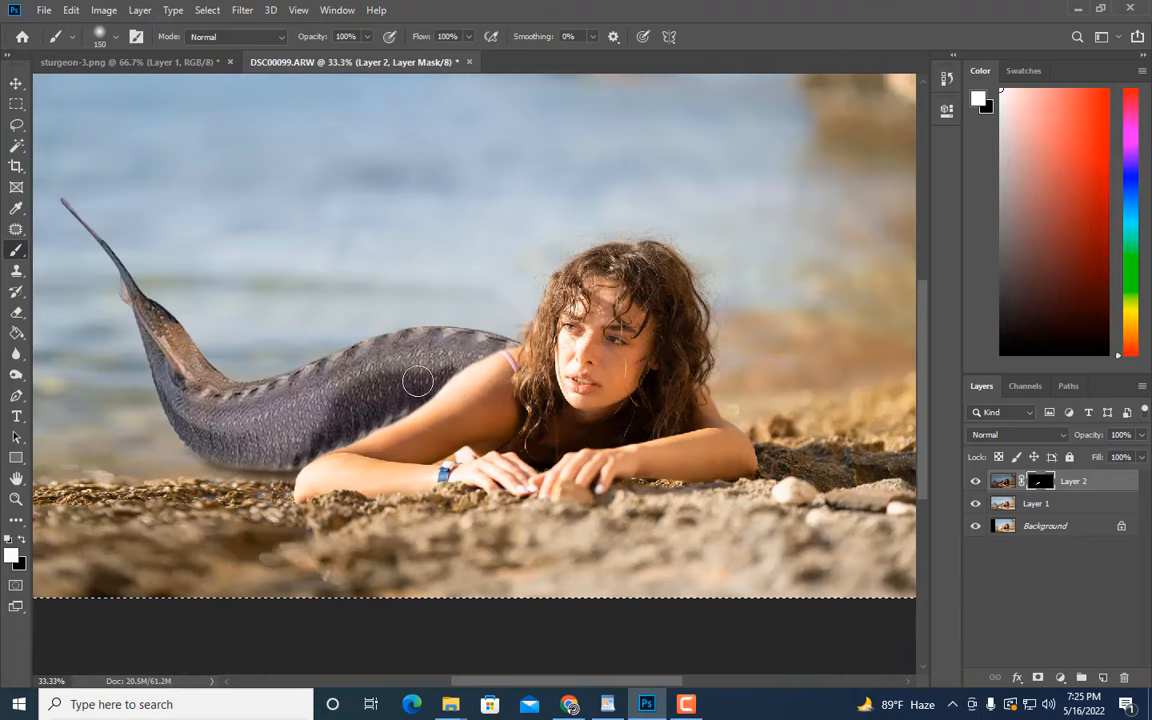
{"action": "key", "text": "bracketleft"}
{"action": "key", "text": "bracketleft"}
{"action": "key", "text": "bracketleft"}
{"action": "key", "text": "bracketleft"}
{"action": "key", "text": "bracketleft"}
{"action": "key", "text": "bracketleft"}
{"action": "key", "text": "bracketleft"}
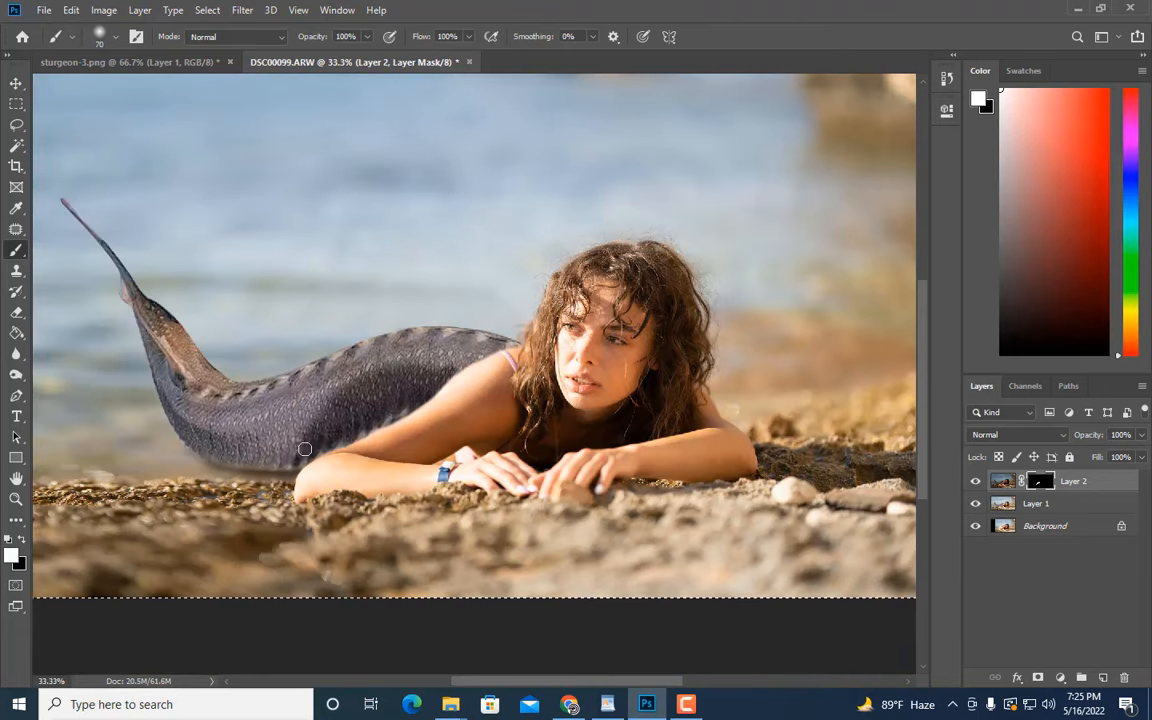
Soften the edge of the shadow on Layer 2's mask with a large eraser and set the layer's opacity to 65%
{"action": "left_click", "coordinate": [16, 312]}
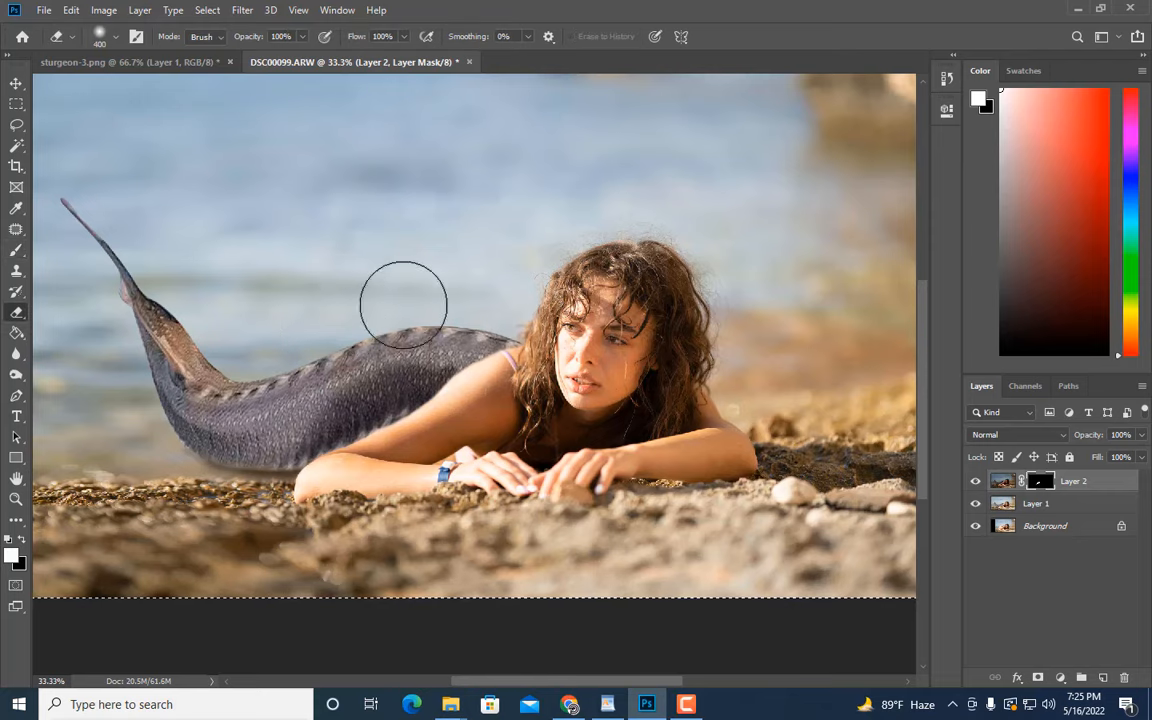
{"action": "left_click", "coordinate": [1141, 435]}
{"action": "left_click", "coordinate": [1116, 454]}
{"action": "key", "text": "ctrl+minus"}
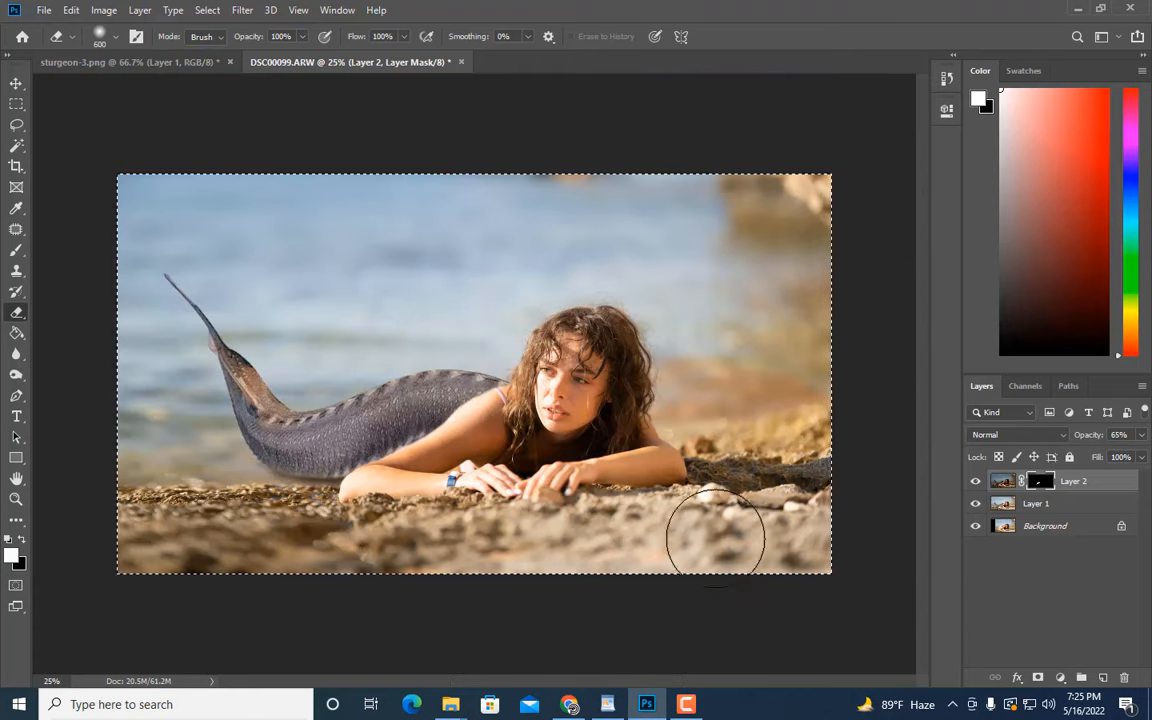
Merge Layer 2 with Layer 1 and duplicate the merged image onto a new layer
{"action": "right_click", "coordinate": [1049, 504]}
{"action": "left_click", "coordinate": [1018, 503]}
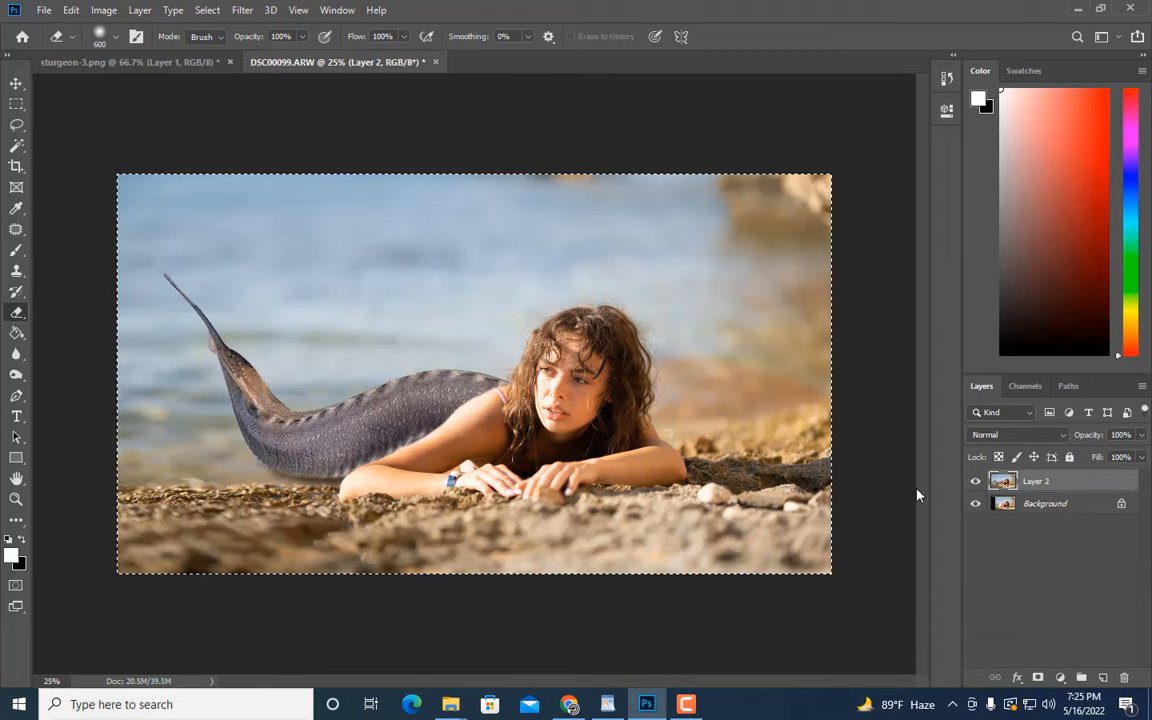
{"action": "key", "text": "ctrl+j"}
Start a Color Balance adjustment on Layer 3, shifting the midtones toward yellow and the highlights toward red
{"action": "left_click", "coordinate": [104, 10]}
{"action": "mouse_move", "coordinate": [118, 49]}
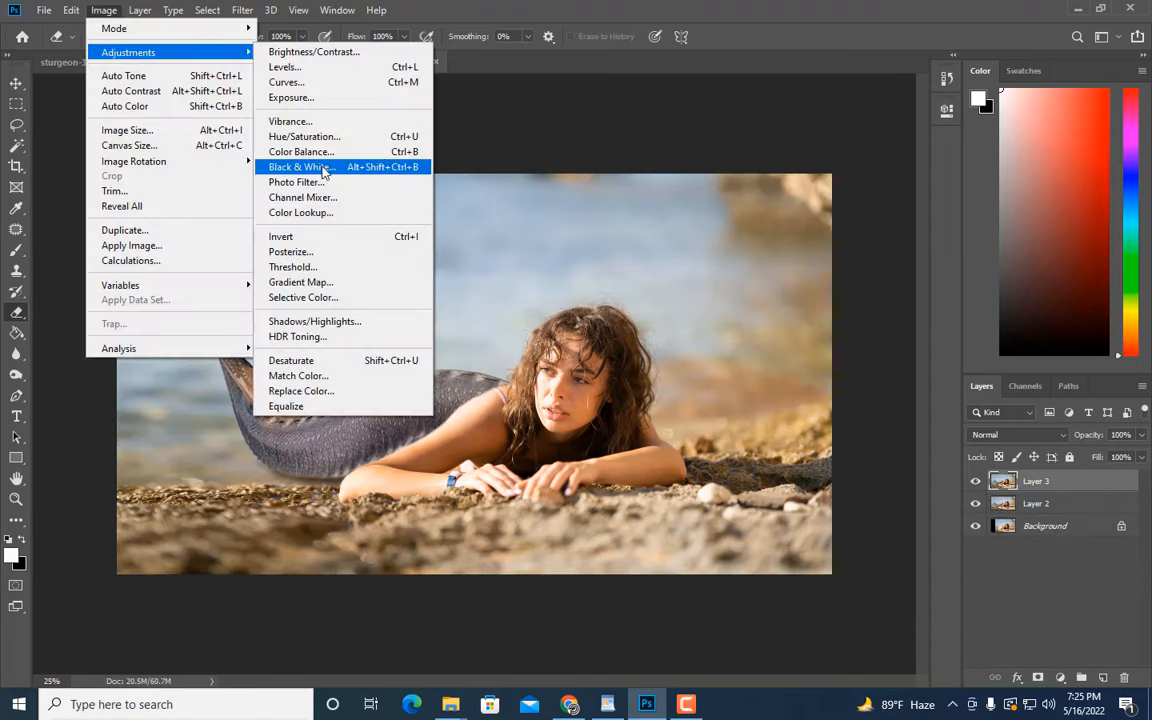
{"action": "left_click", "coordinate": [300, 149]}
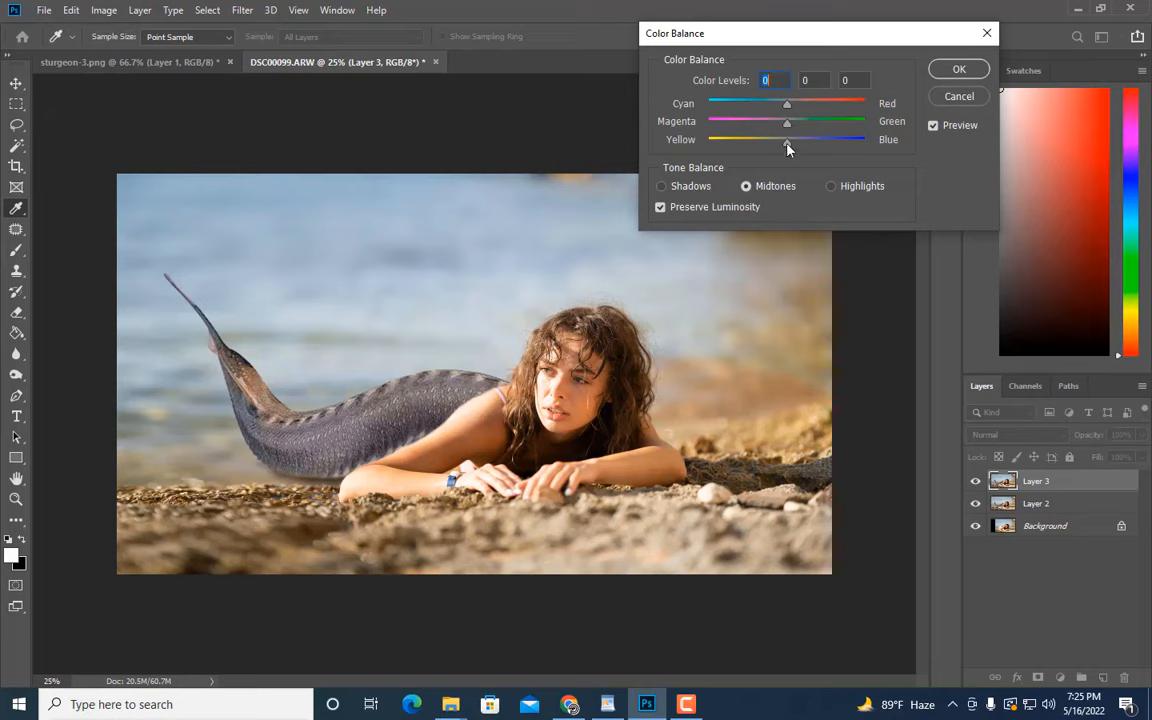
{"action": "mouse_move", "coordinate": [787, 144]}
{"action": "left_mouse_down"}
{"action": "mouse_move", "coordinate": [779, 150]}
{"action": "mouse_move", "coordinate": [787, 108]}
{"action": "mouse_move", "coordinate": [782, 150]}
{"action": "left_mouse_up"}
{"action": "left_click", "coordinate": [830, 186]}
{"action": "left_click_drag", "start_coordinate": [787, 105], "coordinate": [797, 108]}
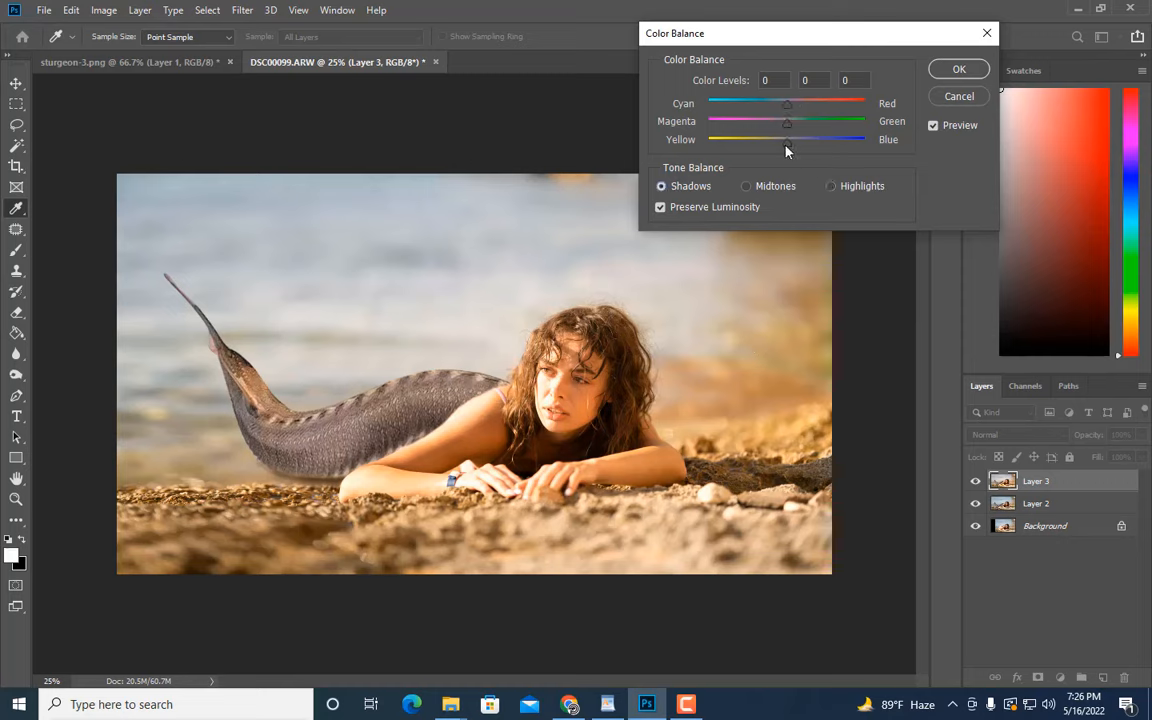
Set the Color Balance shadow levels to about +10, 0, -13, compare the preview, and apply the adjustment
{"action": "left_click_drag", "start_coordinate": [787, 149], "coordinate": [779, 157]}
{"action": "left_click_drag", "start_coordinate": [787, 106], "coordinate": [790, 112]}
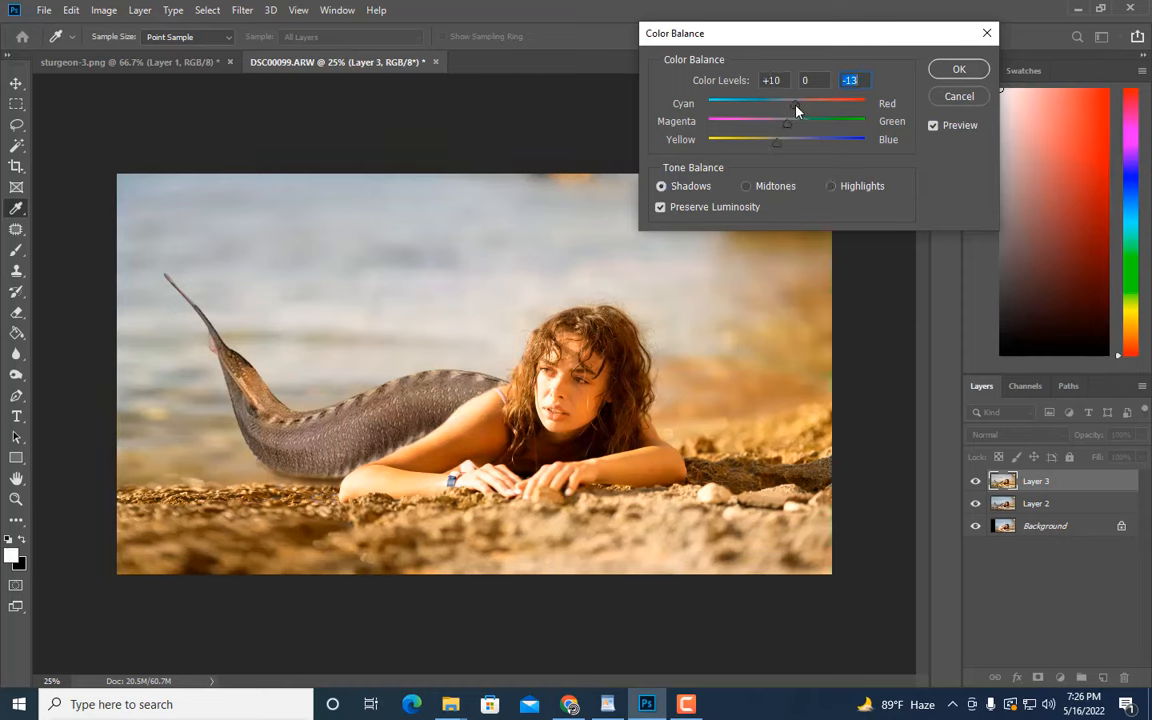
{"action": "left_click", "coordinate": [933, 125]}
{"action": "left_click", "coordinate": [933, 125]}
{"action": "left_click", "coordinate": [959, 69]}
Add a layer mask to Layer 3 and invert it to black to hide the warm-toned image
{"action": "key", "text": "e"}
{"action": "left_click", "coordinate": [1038, 677]}
{"action": "key", "text": "ctrl+a"}
{"action": "key", "text": "ctrl+i"}
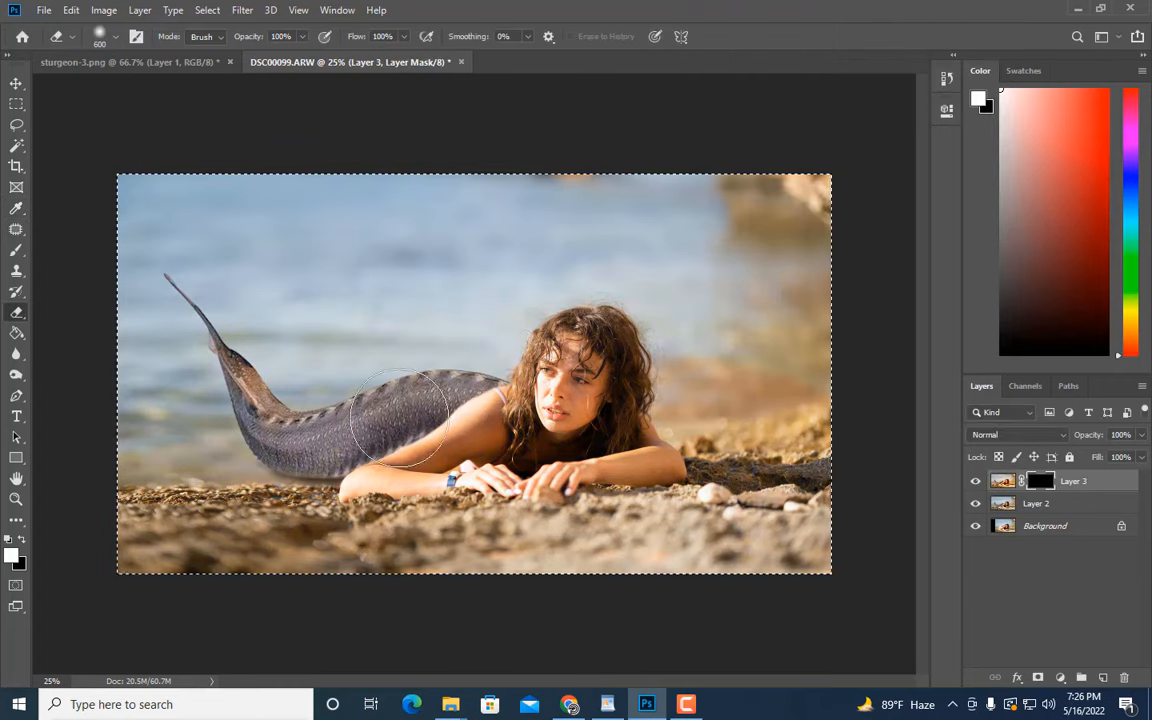
Paint white on Layer 3's mask to reveal the warm tone on the tail's lower body and bend
{"action": "left_click", "coordinate": [17, 251]}
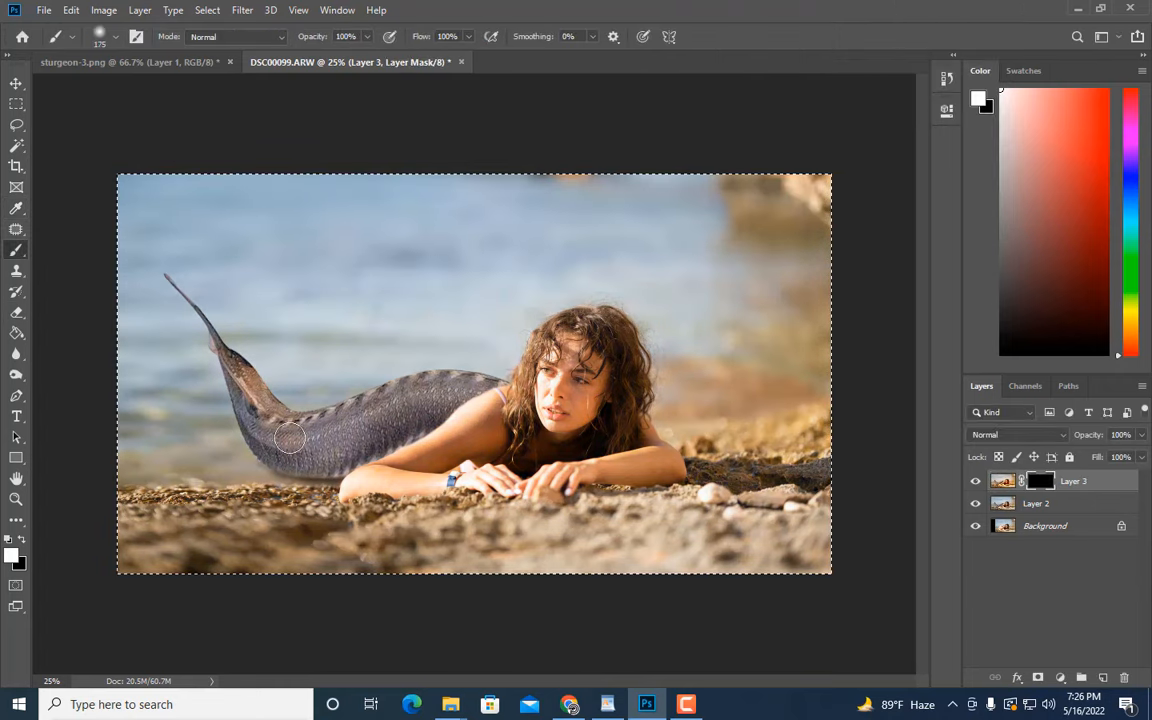
{"action": "key", "text": "bracketright"}
{"action": "left_click_drag", "start_coordinate": [297, 444], "coordinate": [273, 402]}
{"action": "key", "text": "bracketleft"}
{"action": "key", "text": "bracketleft"}
{"action": "key", "text": "bracketleft"}
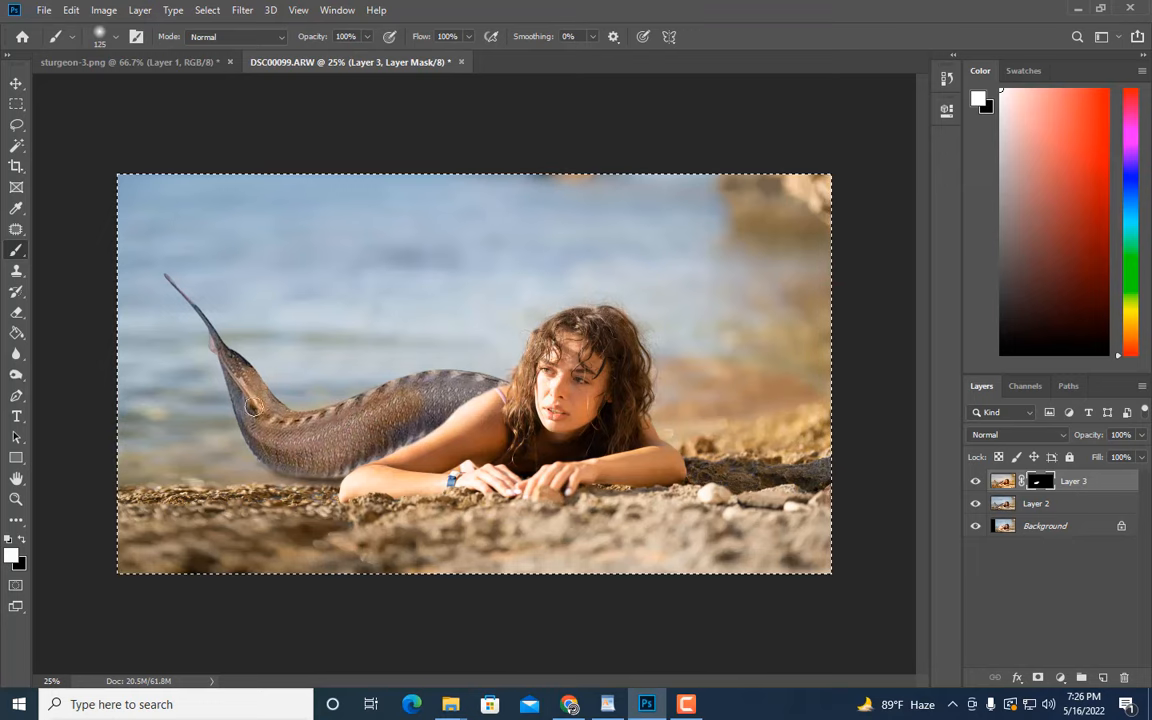
{"action": "key", "text": "bracketleft"}
{"action": "key", "text": "bracketleft"}
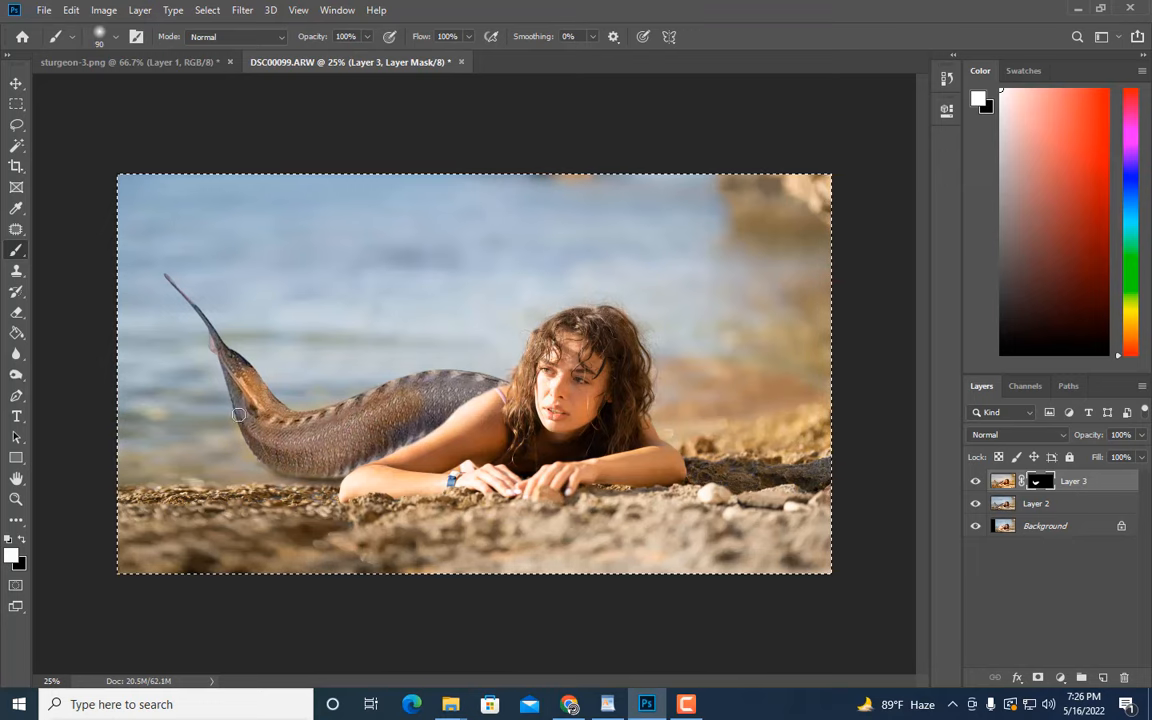
Extend the warm tone on Layer 3's mask over the bluish part of the tail beside the woman's arm and shoulder
{"action": "key", "text": "bracketright"}
{"action": "key", "text": "bracketright"}
{"action": "key", "text": "bracketright"}
{"action": "key", "text": "ctrl+plus"}
{"action": "left_click_drag", "start_coordinate": [505, 681], "coordinate": [452, 681]}
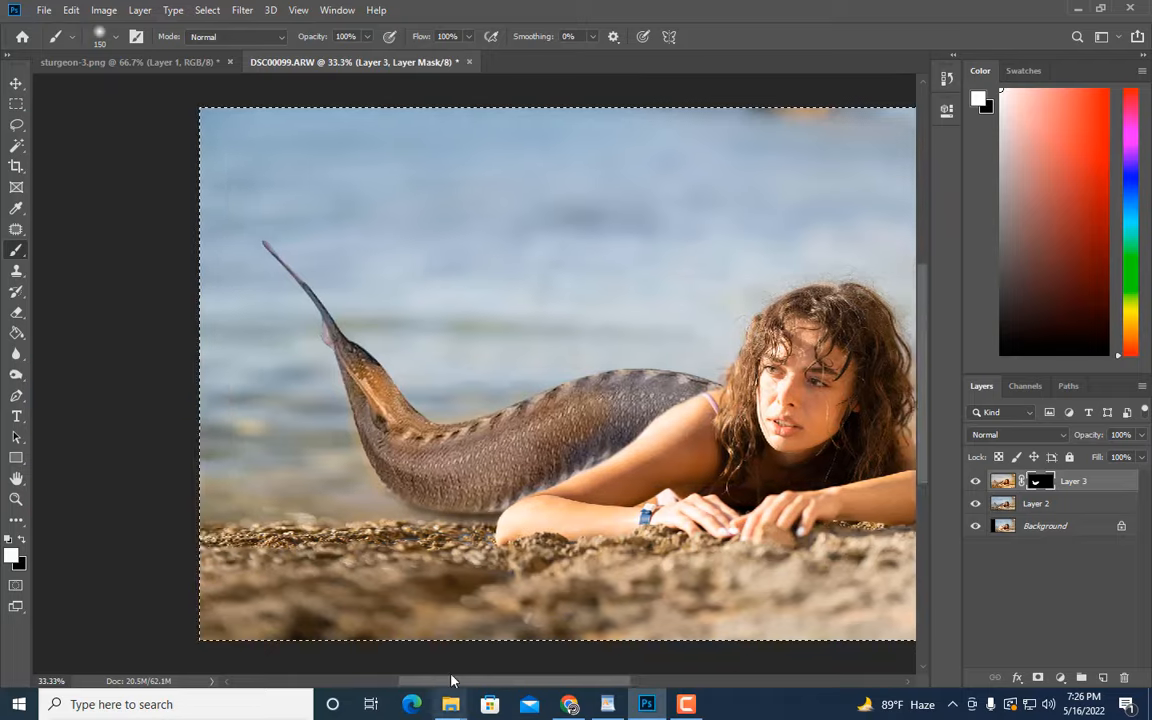
{"action": "key", "text": "ctrl+plus"}
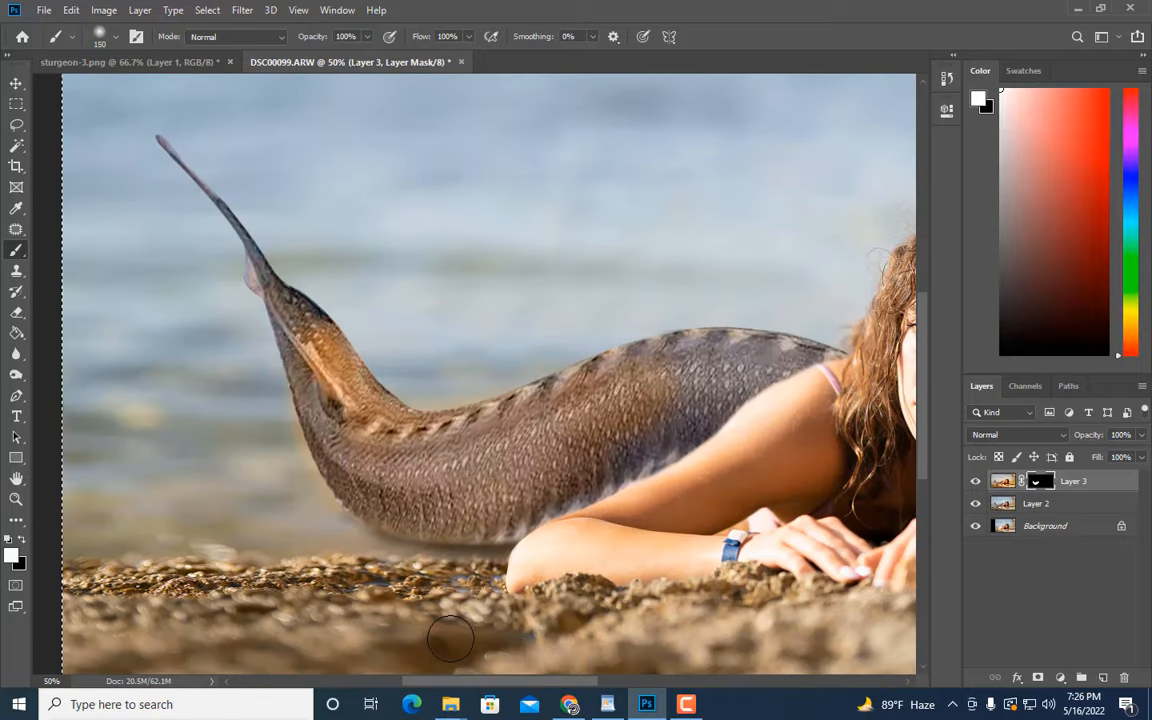
{"action": "scroll", "coordinate": [445, 525], "scroll_direction": "down", "scroll_amount": 1}
{"action": "key", "text": "bracketleft"}
{"action": "key", "text": "bracketleft"}
{"action": "key", "text": "bracketleft"}
{"action": "key", "text": "bracketleft"}
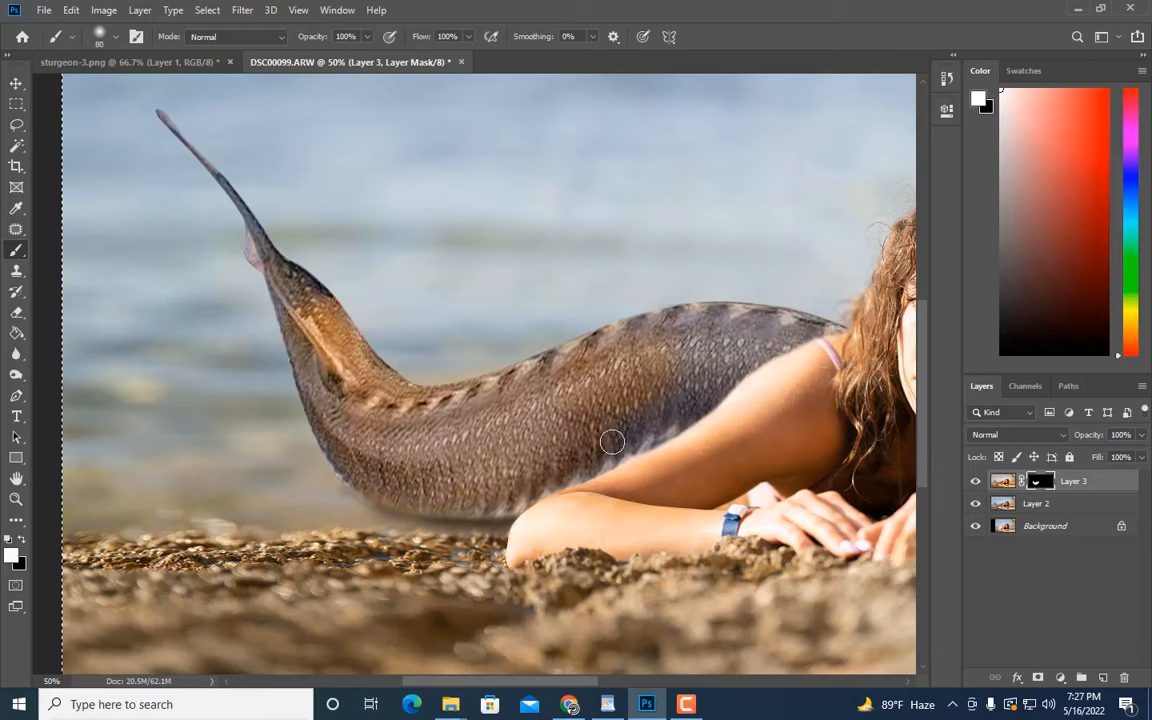
{"action": "key", "text": "bracketright"}
{"action": "key", "text": "bracketright"}
{"action": "key", "text": "bracketright"}
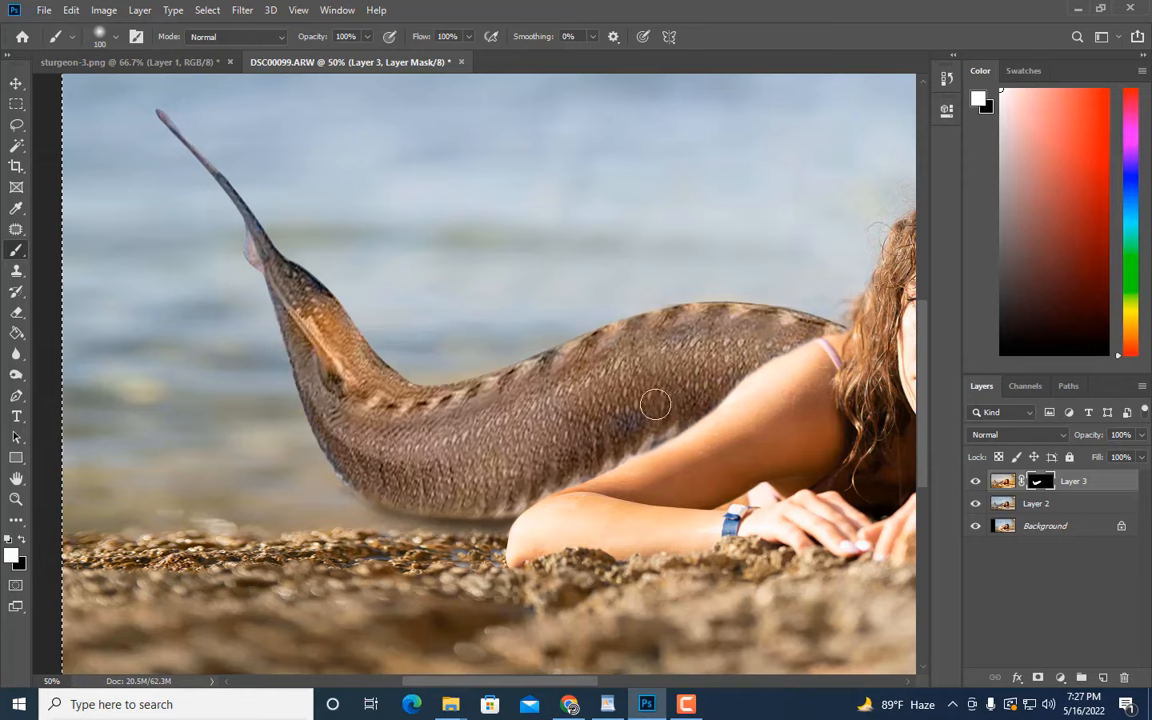
Paint the remaining cool patches near the arm and the thin tail tip into Layer 3's mask with a smaller brush
{"action": "key", "text": "bracketleft"}
{"action": "key", "text": "bracketleft"}
{"action": "key", "text": "bracketleft"}
{"action": "key", "text": "ctrl+minus"}
{"action": "key", "text": "bracketleft"}
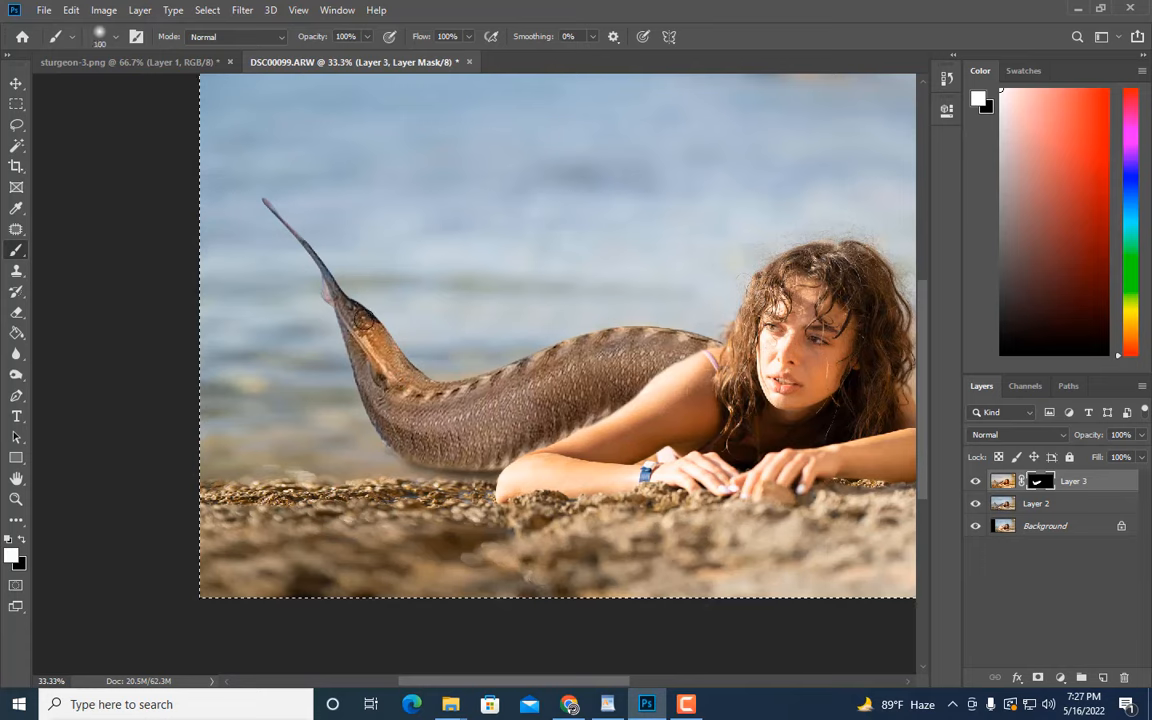
{"action": "key", "text": "bracketright"}
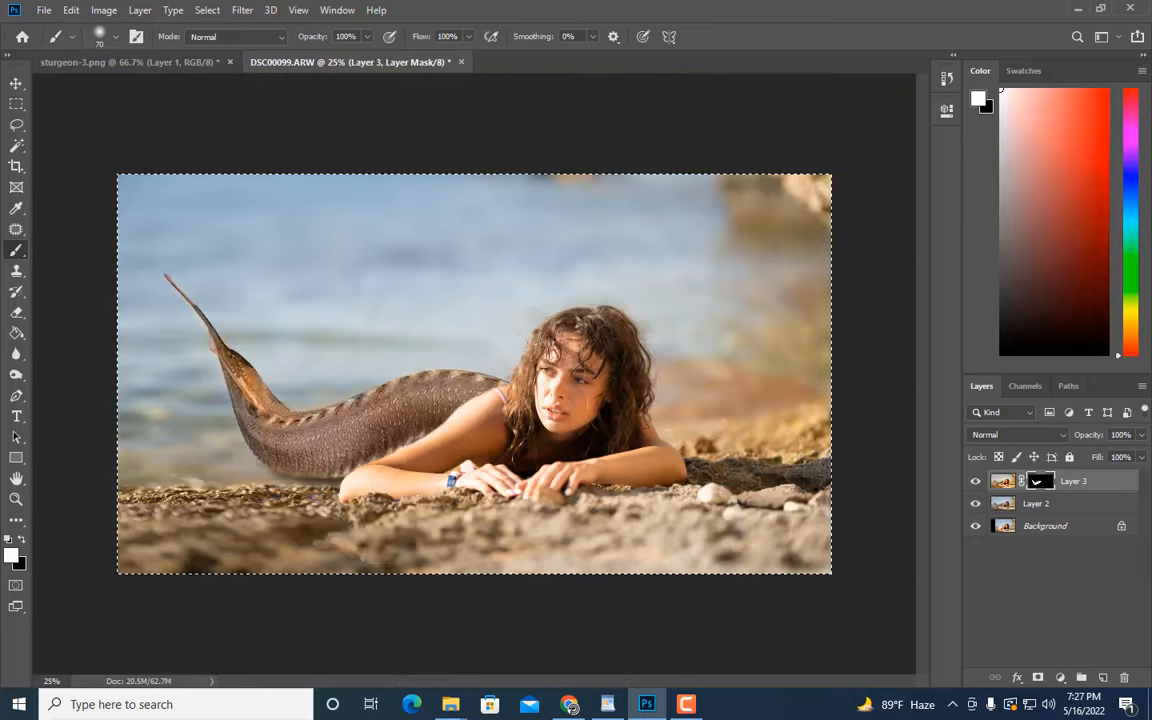
{"action": "key", "text": "ctrl+minus"}
{"action": "key", "text": "bracketright"}
{"action": "key", "text": "bracketright"}
{"action": "key", "text": "bracketright"}
{"action": "key", "text": "bracketright"}
{"action": "key", "text": "bracketright"}
{"action": "key", "text": "bracketright"}
{"action": "key", "text": "bracketright"}
{"action": "key", "text": "bracketright"}
{"action": "key", "text": "bracketright"}
{"action": "key", "text": "bracketright"}
{"action": "key", "text": "bracketright"}
{"action": "key", "text": "bracketright"}
{"action": "key", "text": "bracketright"}
{"action": "key", "text": "ctrl+minus"}
{"action": "key", "text": "bracketright"}
{"action": "key", "text": "bracketright"}
{"action": "key", "text": "bracketright"}
{"action": "key", "text": "bracketright"}
{"action": "left_click_drag", "start_coordinate": [311, 275], "coordinate": [292, 295]}
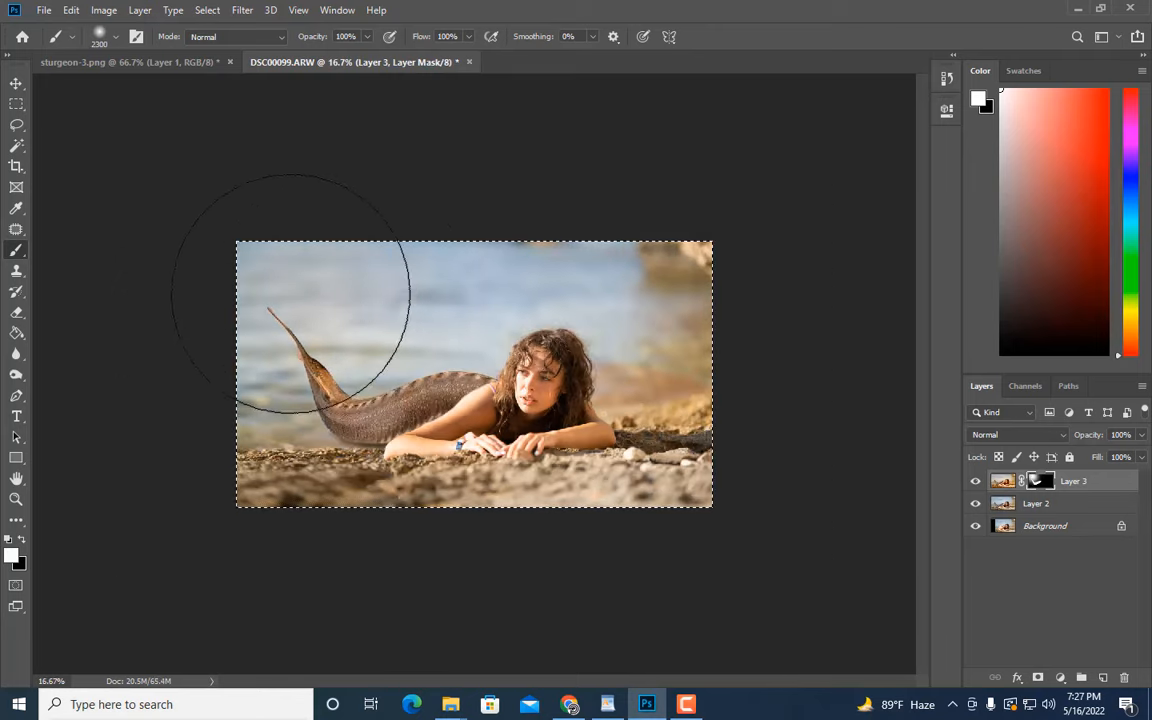
{"action": "key", "text": "ctrl+z"}
Fade the warm tint from the tail tip by erasing on Layer 3's mask with a soft eraser of size 2500
{"action": "left_click", "coordinate": [16, 312]}
{"action": "key", "text": "bracketright"}
{"action": "key", "text": "bracketright"}
{"action": "key", "text": "bracketright"}
{"action": "key", "text": "bracketright"}
{"action": "key", "text": "bracketright"}
{"action": "key", "text": "bracketright"}
{"action": "key", "text": "bracketright"}
{"action": "key", "text": "bracketright"}
{"action": "key", "text": "bracketright"}
{"action": "key", "text": "bracketright"}
{"action": "key", "text": "bracketright"}
{"action": "key", "text": "bracketright"}
{"action": "key", "text": "bracketright"}
{"action": "key", "text": "bracketright"}
{"action": "key", "text": "bracketright"}
{"action": "key", "text": "bracketright"}
{"action": "key", "text": "bracketright"}
{"action": "key", "text": "bracketright"}
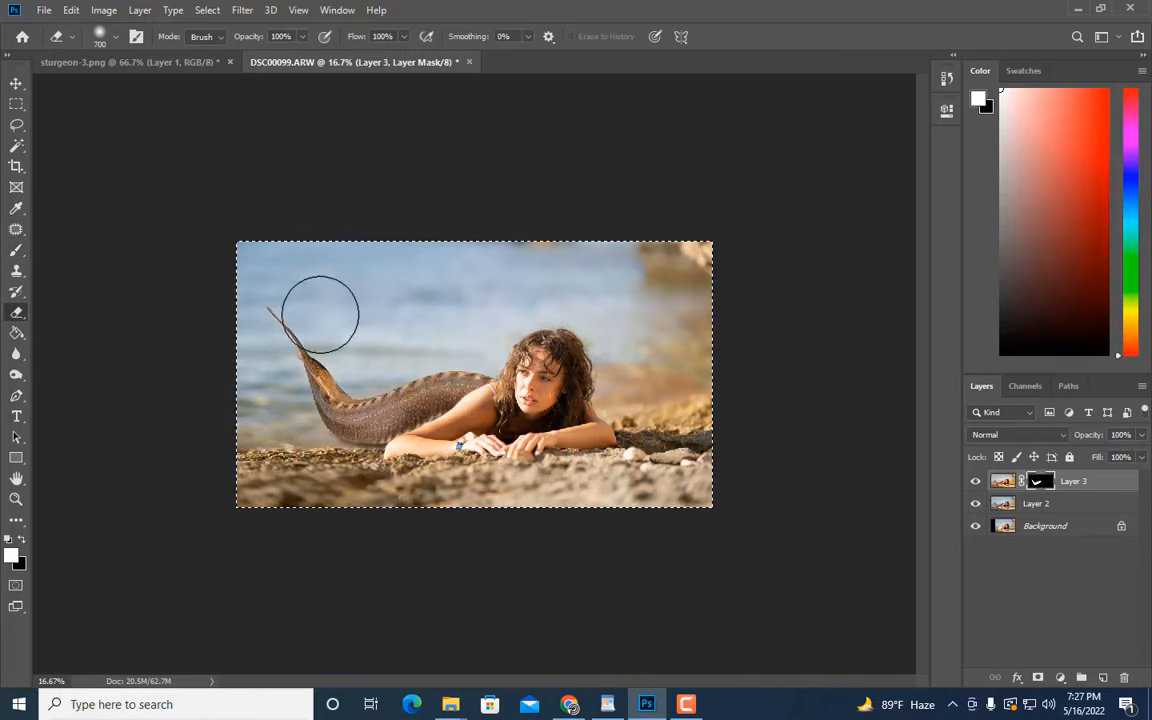
{"action": "key", "text": "bracketright"}
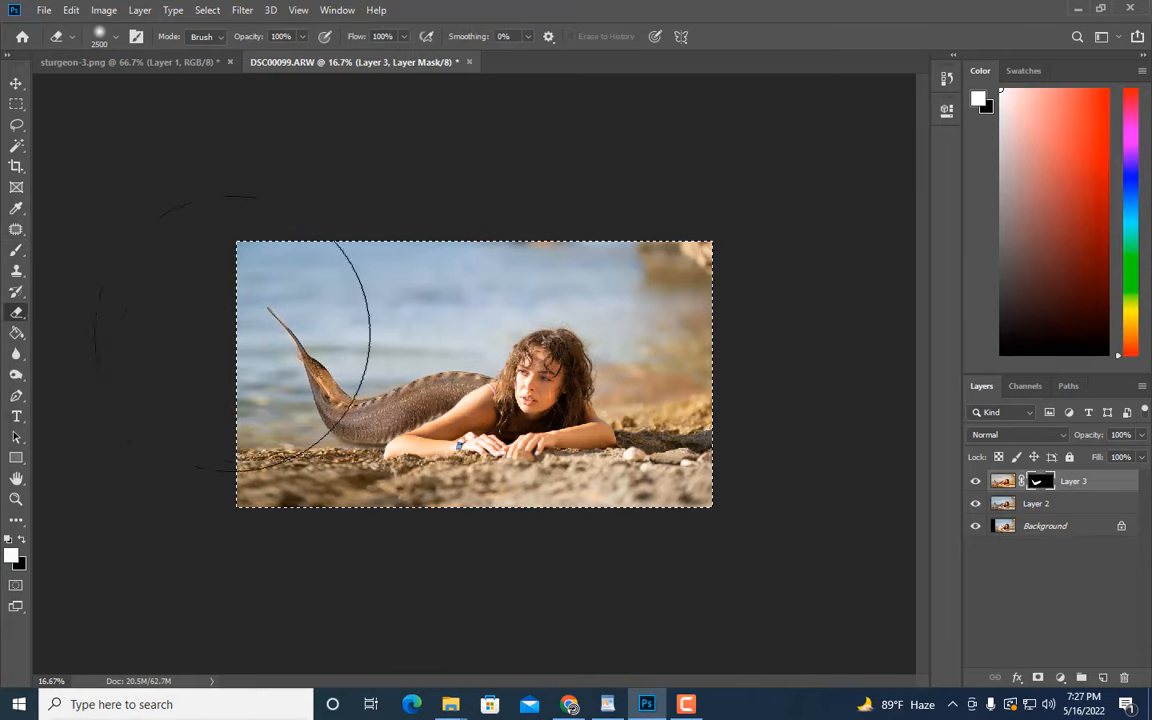
{"action": "left_click_drag", "start_coordinate": [232, 332], "coordinate": [249, 378]}
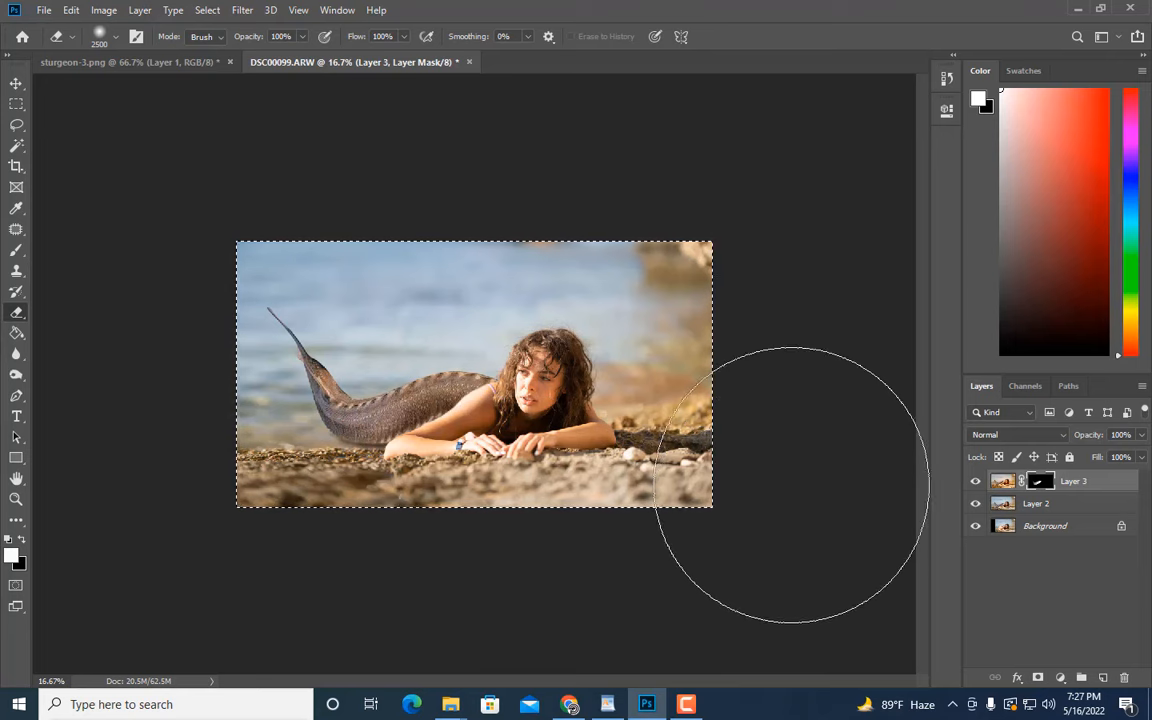
Compare the image with Layer 3 hidden and shown, and erase more tint around the tail's end with a 1600-size eraser
{"action": "key", "text": "ctrl+equal"}
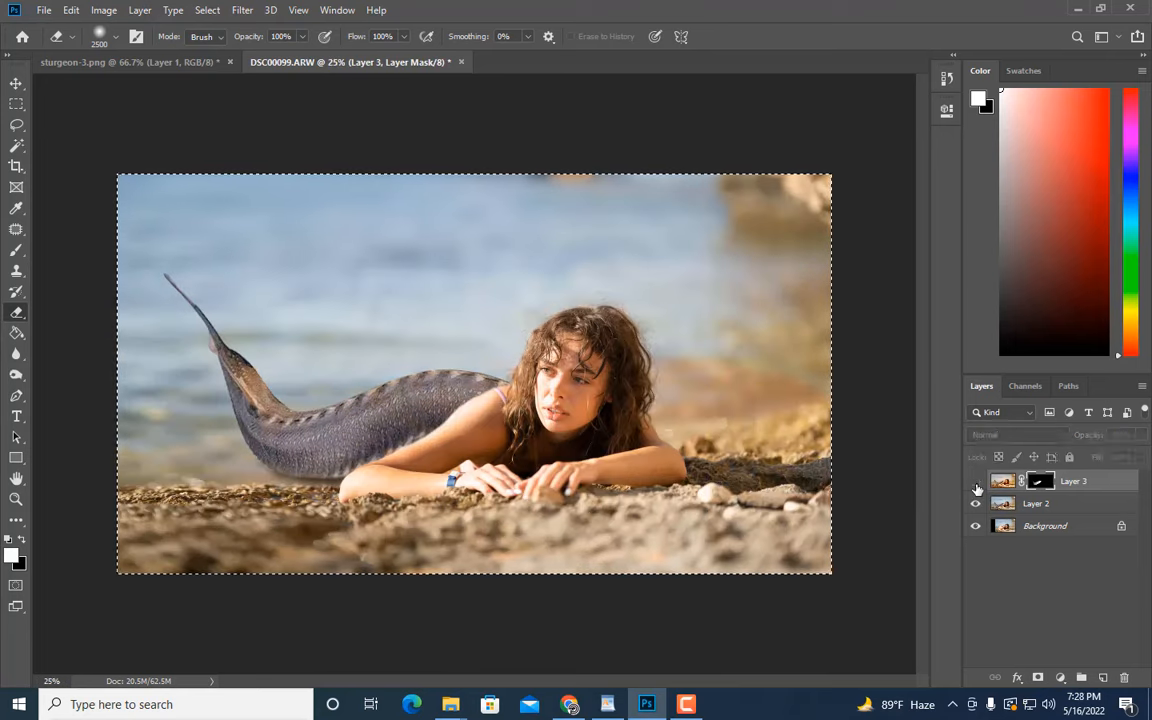
{"action": "key", "text": "bracketleft"}
{"action": "key", "text": "bracketleft"}
{"action": "key", "text": "bracketleft"}
{"action": "key", "text": "bracketleft"}
{"action": "key", "text": "bracketleft"}
{"action": "key", "text": "bracketleft"}
{"action": "key", "text": "bracketleft"}
{"action": "key", "text": "bracketleft"}
{"action": "key", "text": "bracketleft"}
{"action": "key", "text": "bracketleft"}
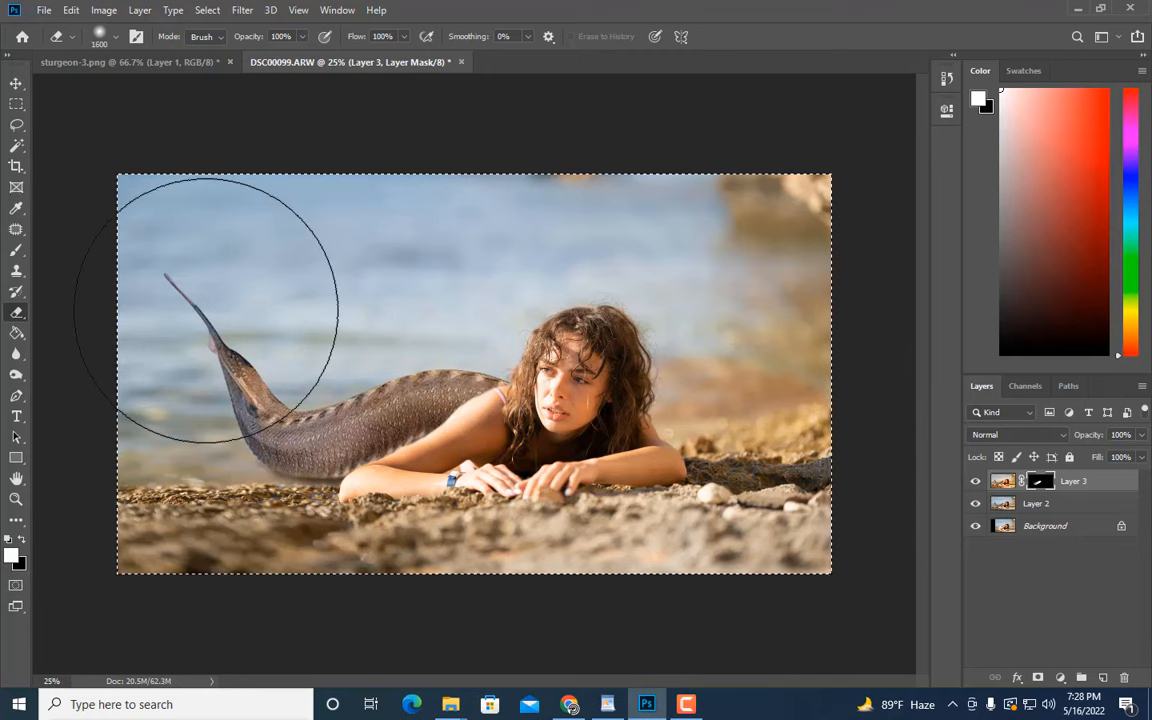
Merge Layer 3 with Layer 2 and duplicate the merged image onto a new layer
{"action": "key", "text": "ctrl+minus"}
{"action": "right_click", "coordinate": [1043, 503]}
{"action": "left_click", "coordinate": [926, 499]}
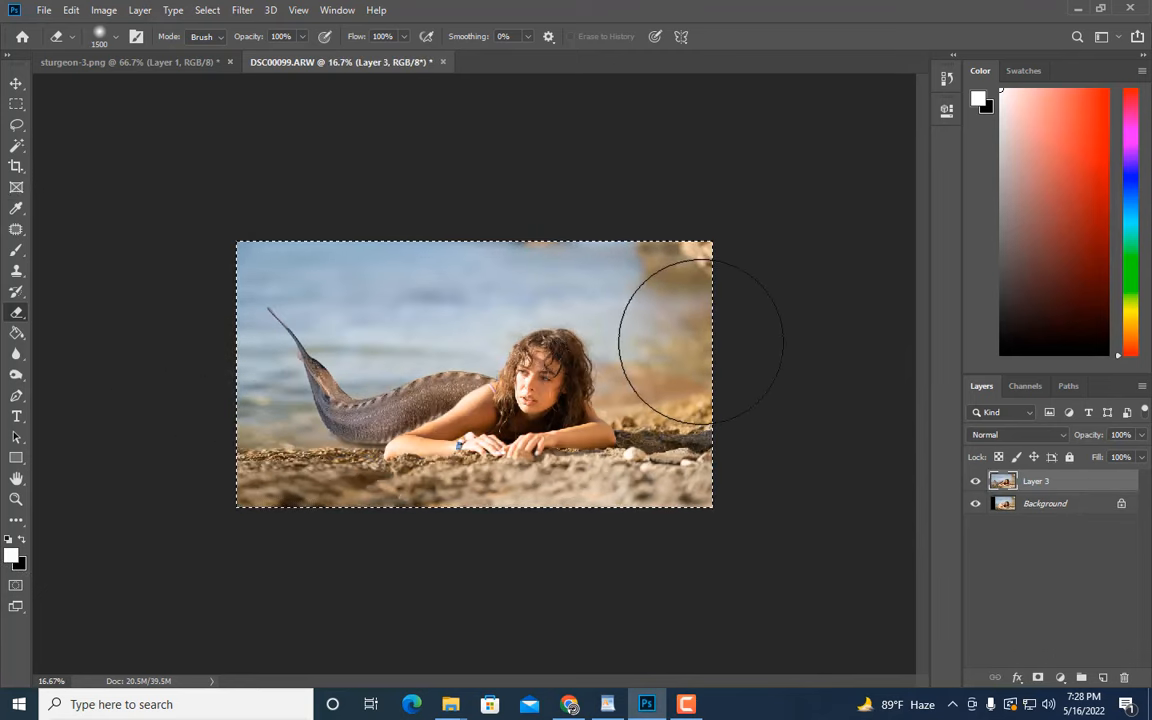
{"action": "key", "text": "ctrl+j"}
Reshape the tail's underside with Liquify's Forward Warp tool at brush size 500, pushing it down toward the ground, and apply it
{"action": "left_click", "coordinate": [242, 10]}
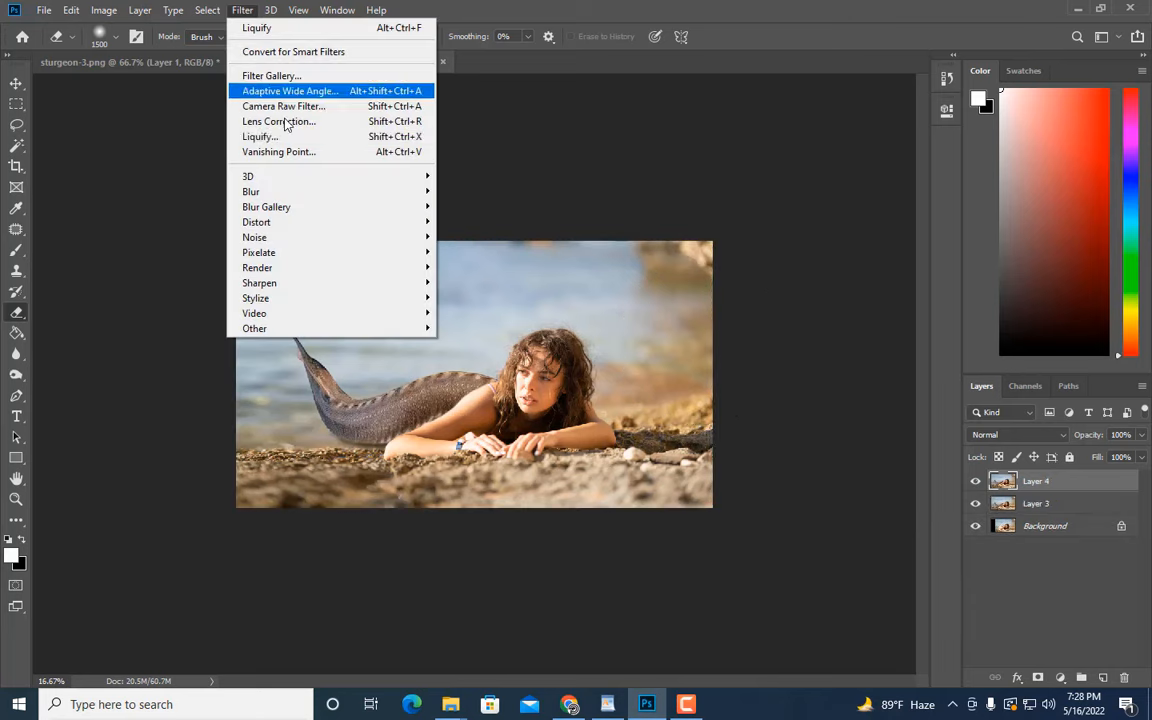
{"action": "left_click", "coordinate": [285, 135]}
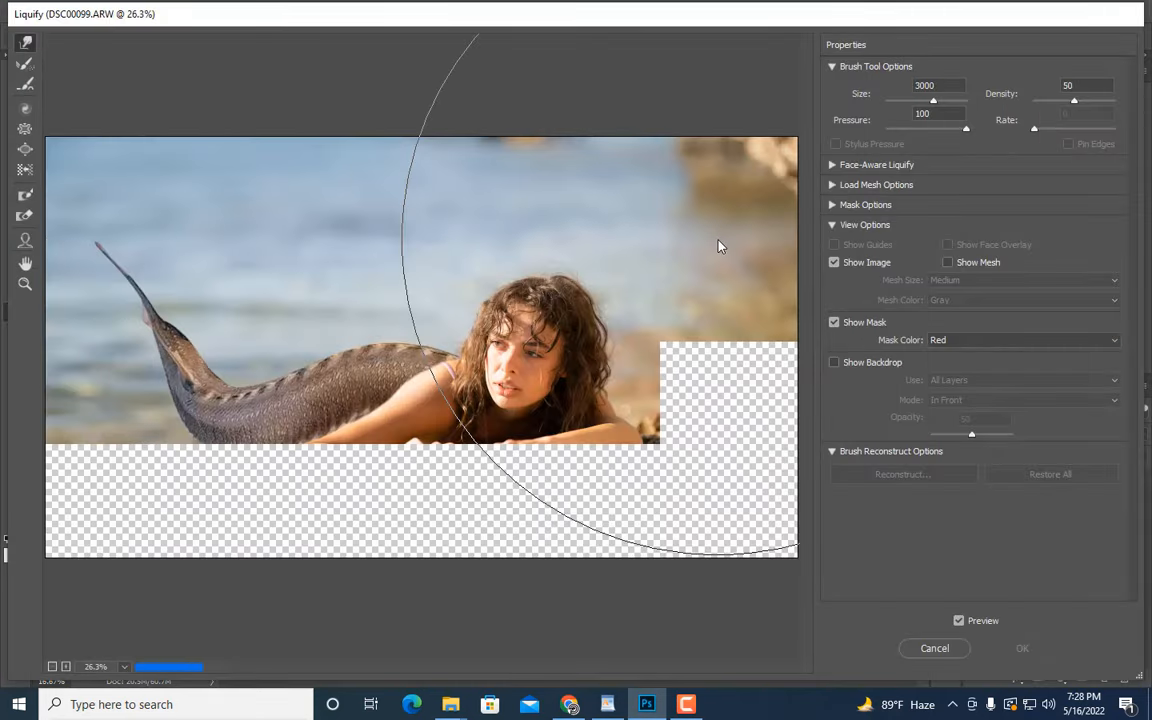
{"action": "key", "text": "bracketleft"}
{"action": "key", "text": "bracketleft"}
{"action": "key", "text": "bracketleft"}
{"action": "key", "text": "bracketleft"}
{"action": "key", "text": "bracketleft"}
{"action": "key", "text": "bracketleft"}
{"action": "key", "text": "bracketleft"}
{"action": "key", "text": "bracketleft"}
{"action": "key", "text": "bracketleft"}
{"action": "key", "text": "bracketleft"}
{"action": "key", "text": "bracketleft"}
{"action": "key", "text": "bracketleft"}
{"action": "key", "text": "bracketleft"}
{"action": "key", "text": "bracketleft"}
{"action": "key", "text": "bracketleft"}
{"action": "key", "text": "bracketleft"}
{"action": "key", "text": "bracketleft"}
{"action": "key", "text": "bracketleft"}
{"action": "key", "text": "bracketleft"}
{"action": "key", "text": "bracketleft"}
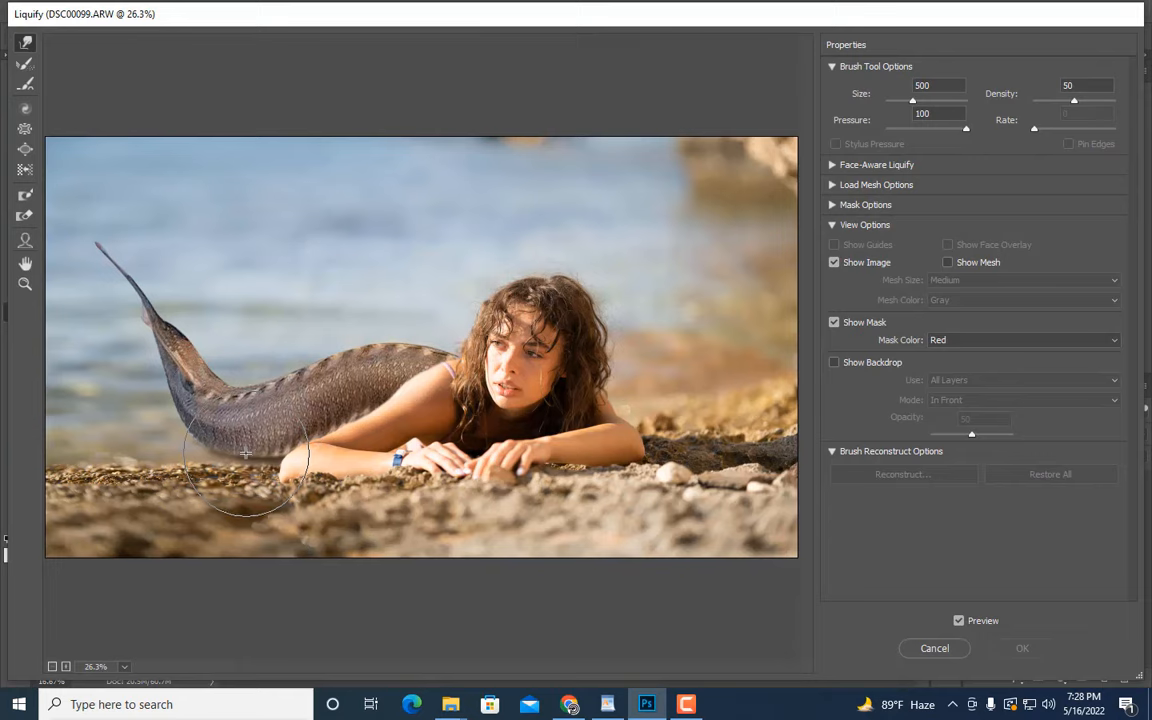
{"action": "left_click_drag", "start_coordinate": [245, 453], "coordinate": [270, 433]}
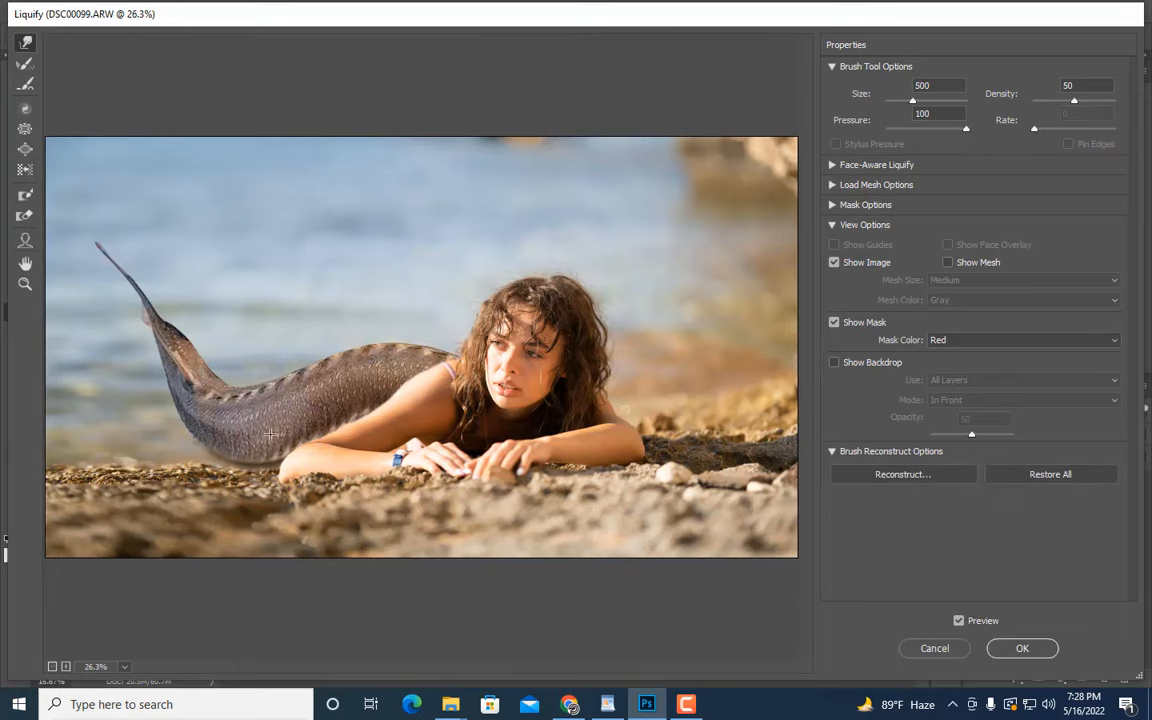
{"action": "left_click", "coordinate": [1022, 649]}
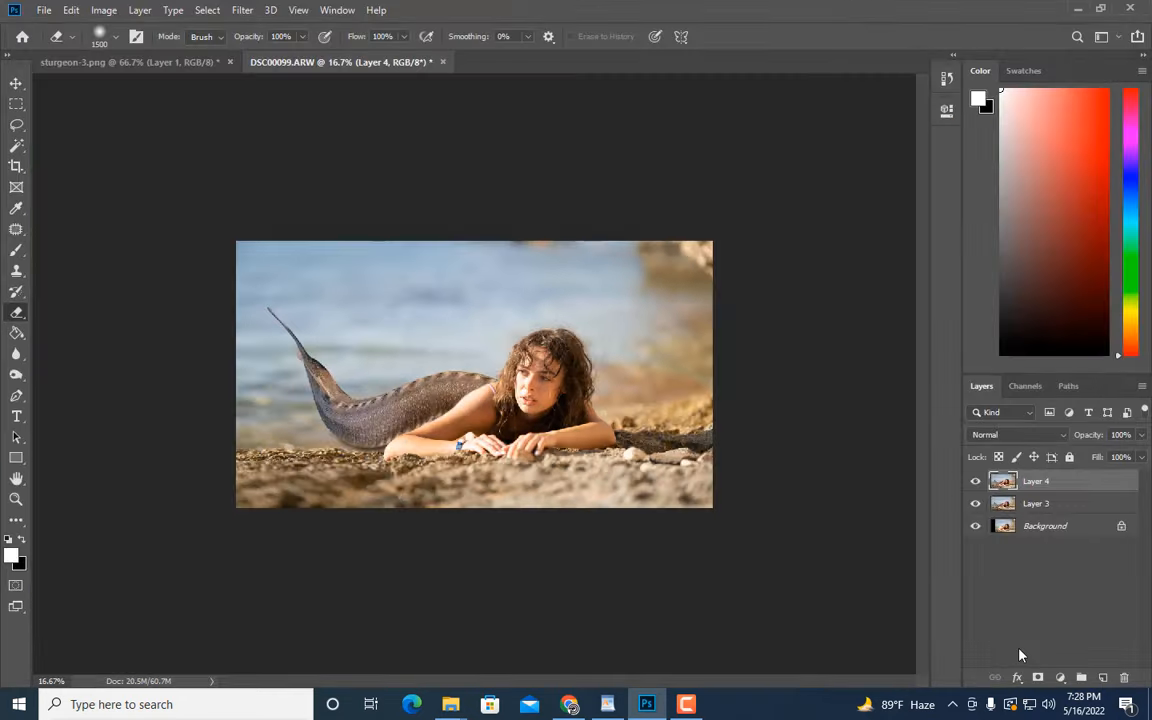
Reduce the eraser's brush size to 125 for fine cleanup on Layer 4 where the tail meets the ground
{"action": "key", "text": "ctrl+plus"}
{"action": "key", "text": "bracketleft"}
{"action": "key", "text": "bracketleft"}
{"action": "key", "text": "bracketleft"}
{"action": "key", "text": "bracketleft"}
{"action": "key", "text": "bracketleft"}
{"action": "key", "text": "bracketleft"}
{"action": "key", "text": "bracketleft"}
{"action": "key", "text": "bracketleft"}
{"action": "key", "text": "bracketleft"}
{"action": "key", "text": "bracketleft"}
{"action": "key", "text": "bracketleft"}
{"action": "key", "text": "bracketleft"}
{"action": "key", "text": "bracketleft"}
{"action": "key", "text": "bracketleft"}
{"action": "key", "text": "bracketleft"}
{"action": "key", "text": "bracketleft"}
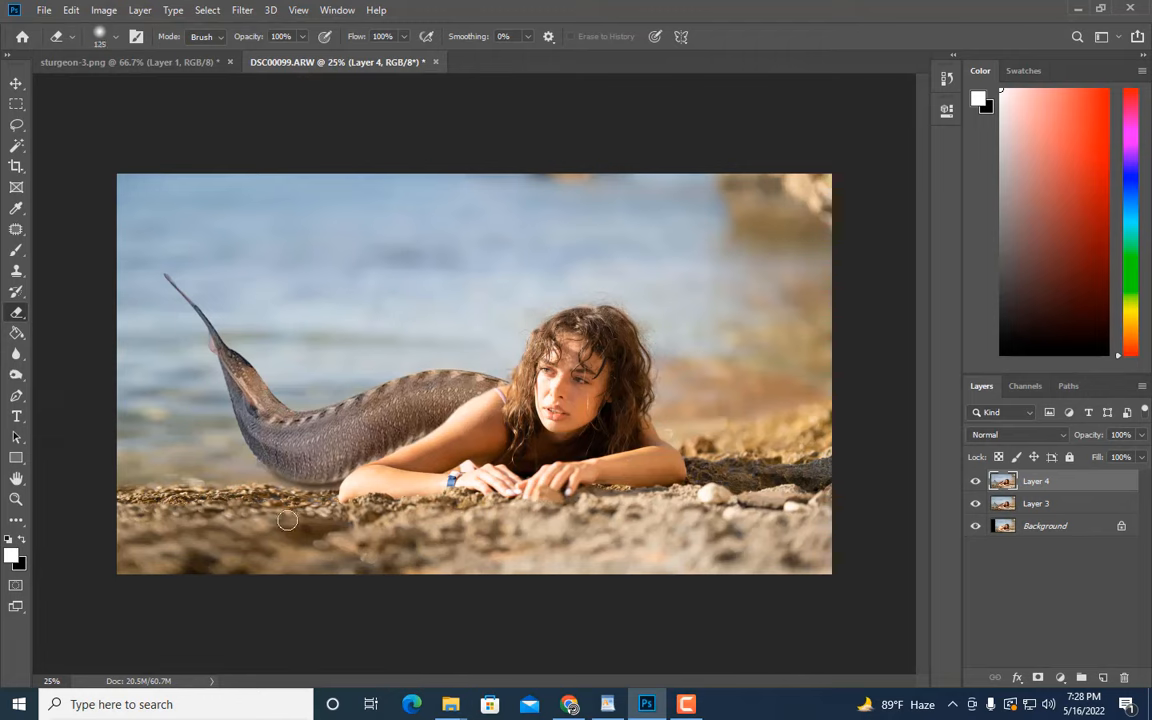